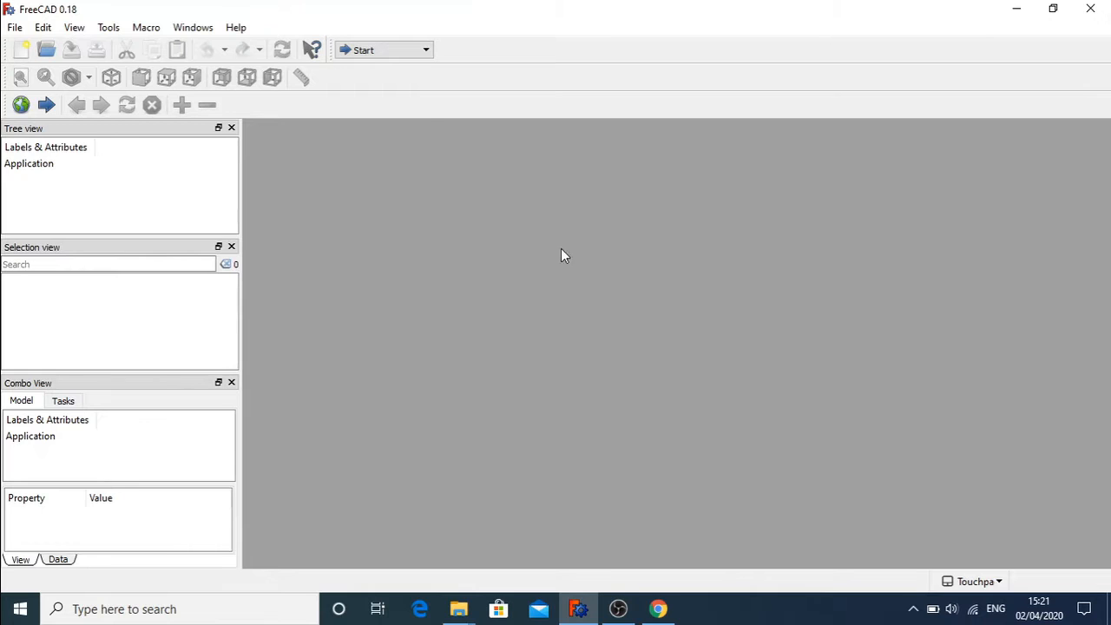
Create a new document and switch to the Part Design workbench
{"action": "left_click", "coordinate": [21, 49]}
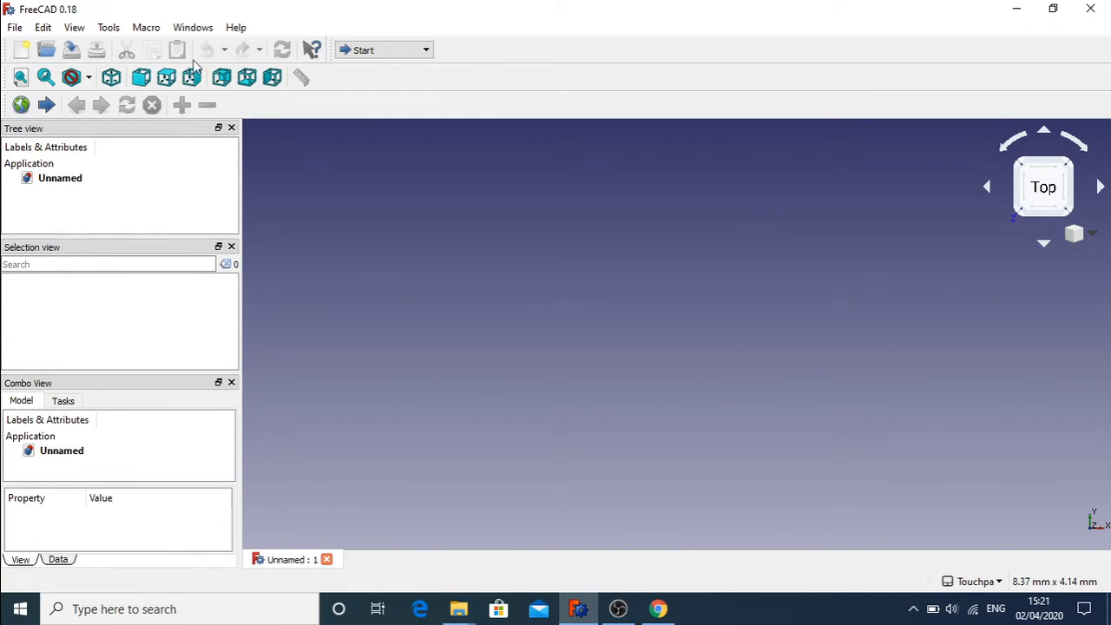
{"action": "left_click", "coordinate": [369, 52]}
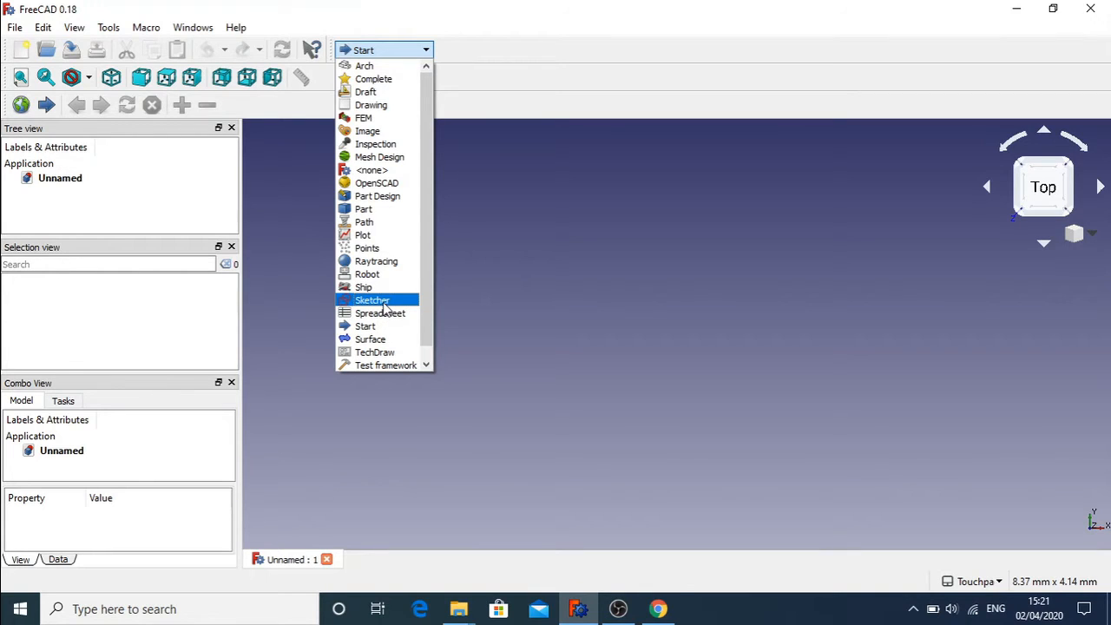
{"action": "left_click", "coordinate": [400, 197]}
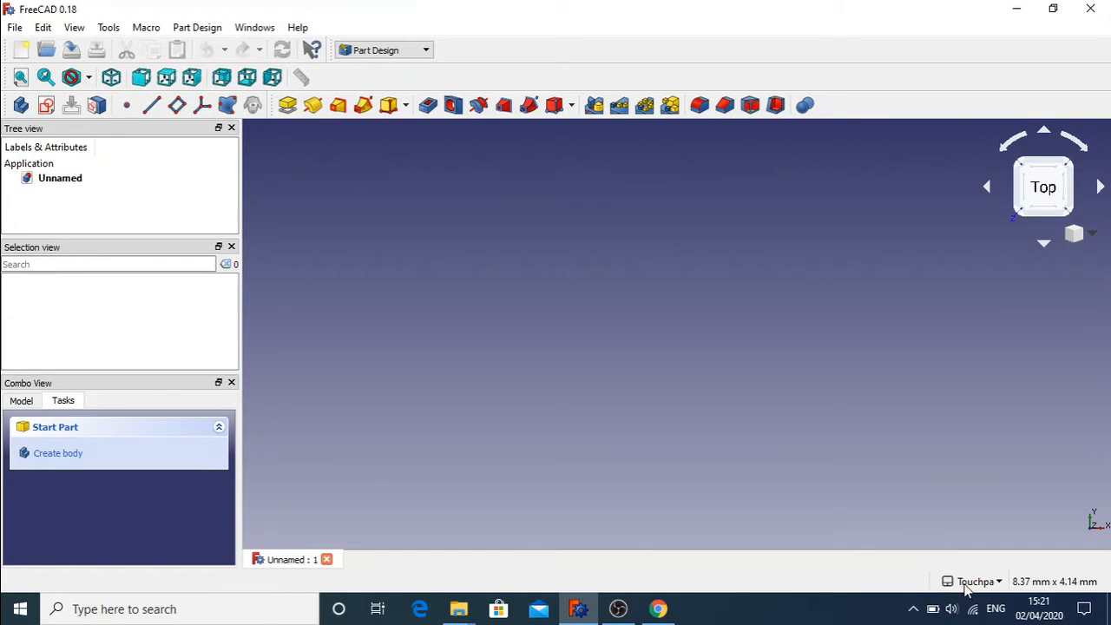
{"action": "left_click", "coordinate": [996, 584]}
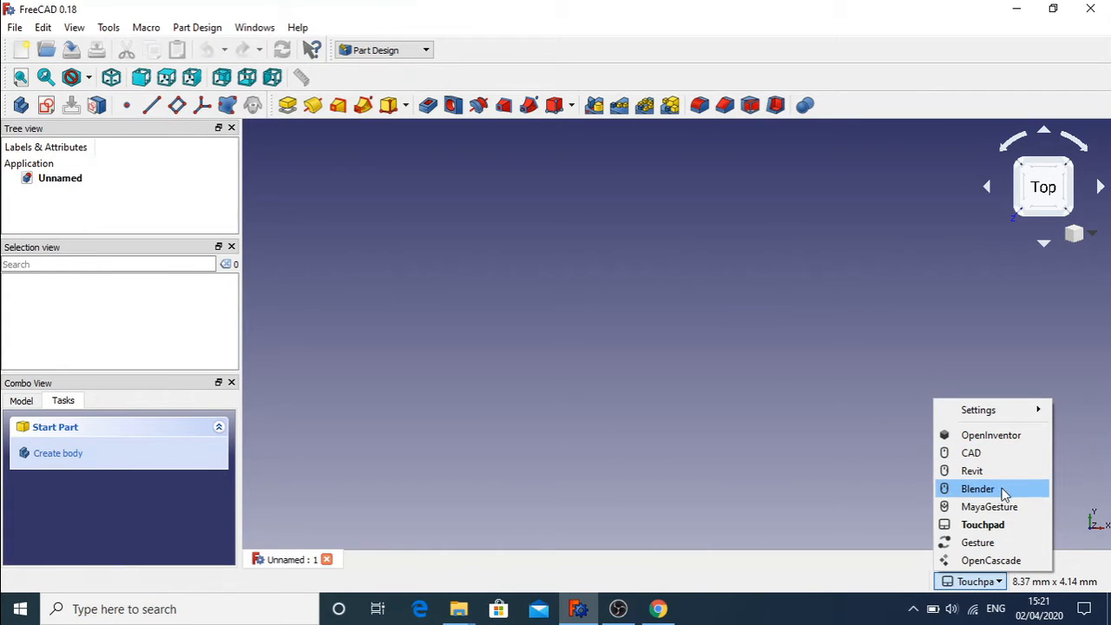
{"action": "left_click", "coordinate": [975, 582]}
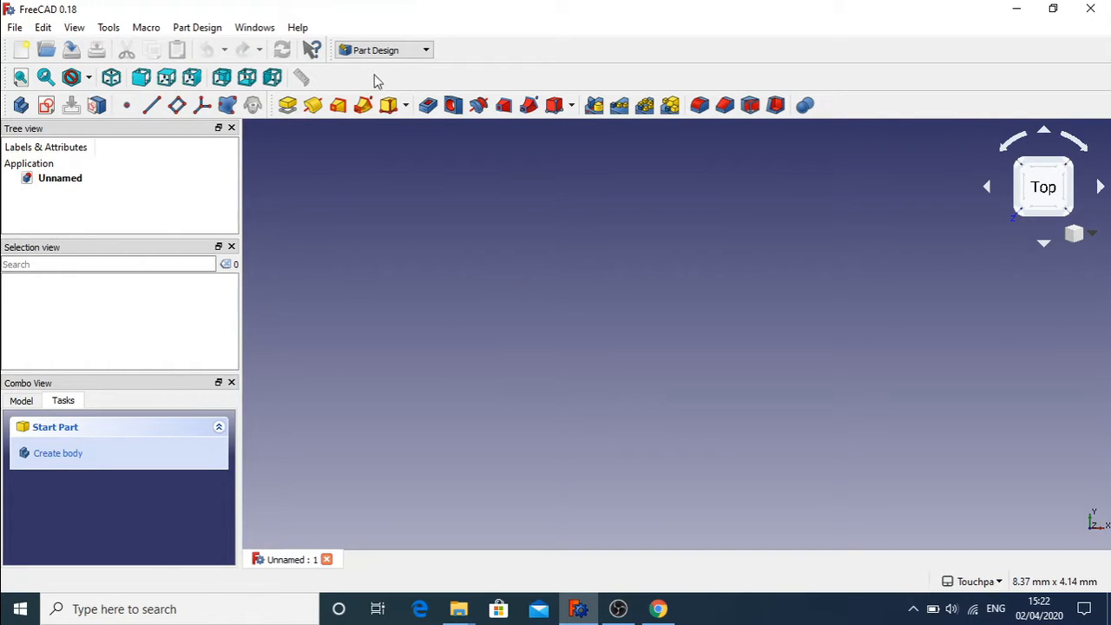
Create a new body and start a sketch on its XY plane
{"action": "left_click", "coordinate": [21, 105]}
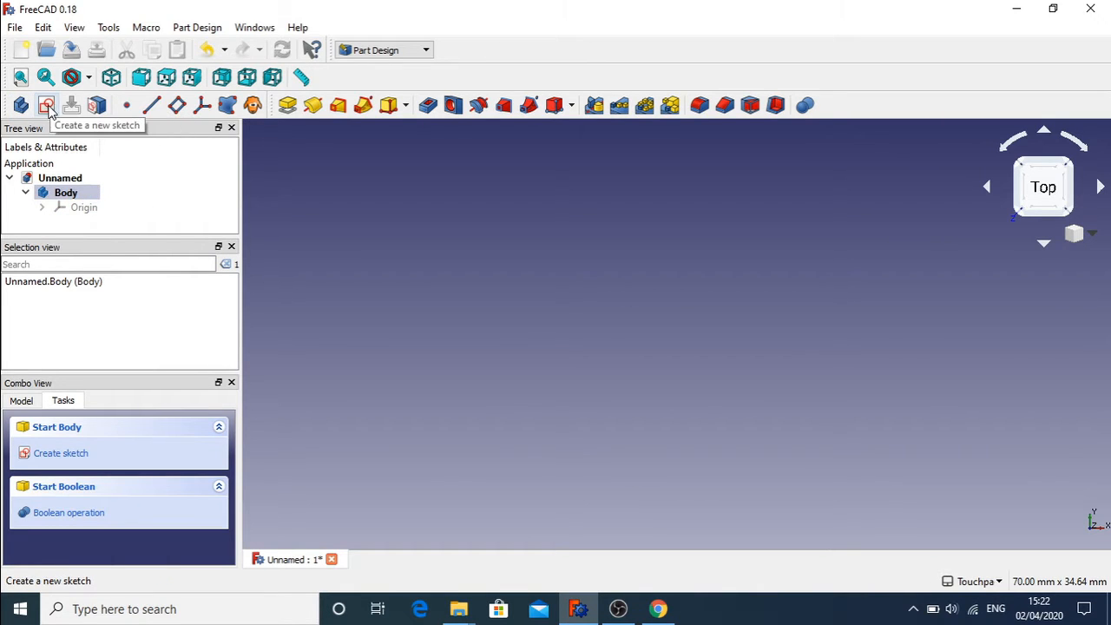
{"action": "left_click", "coordinate": [47, 106]}
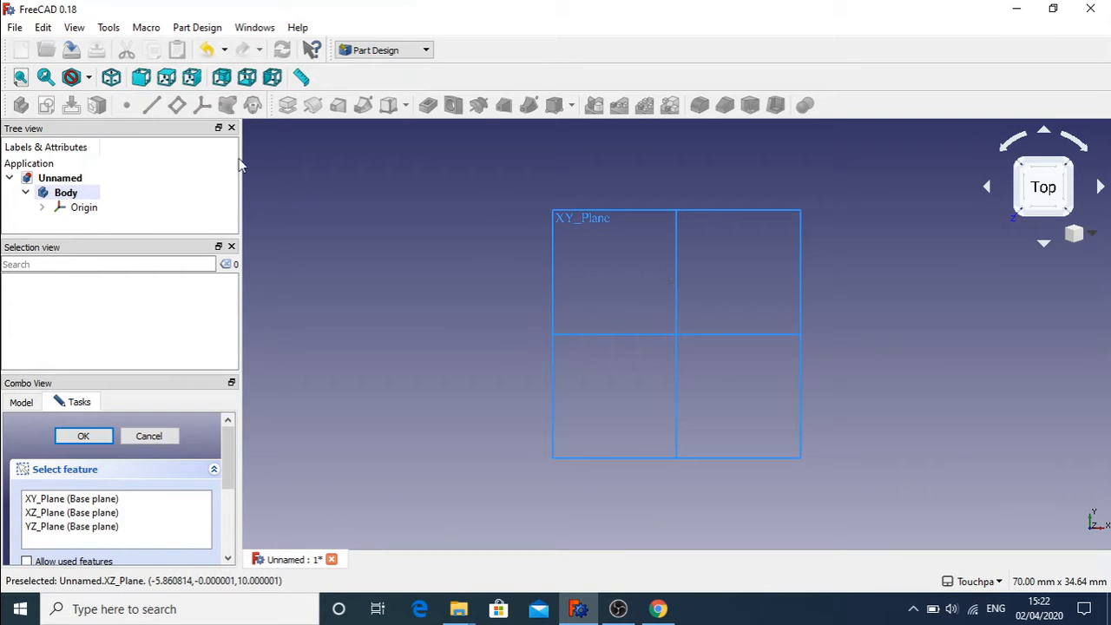
{"action": "left_click", "coordinate": [57, 500]}
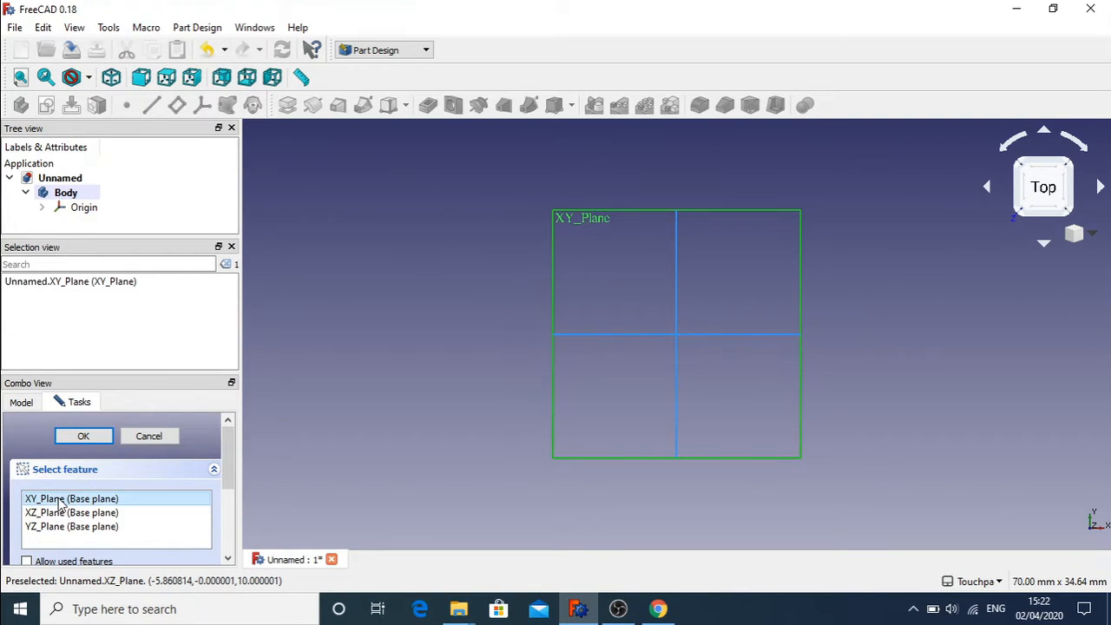
{"action": "left_click", "coordinate": [84, 438]}
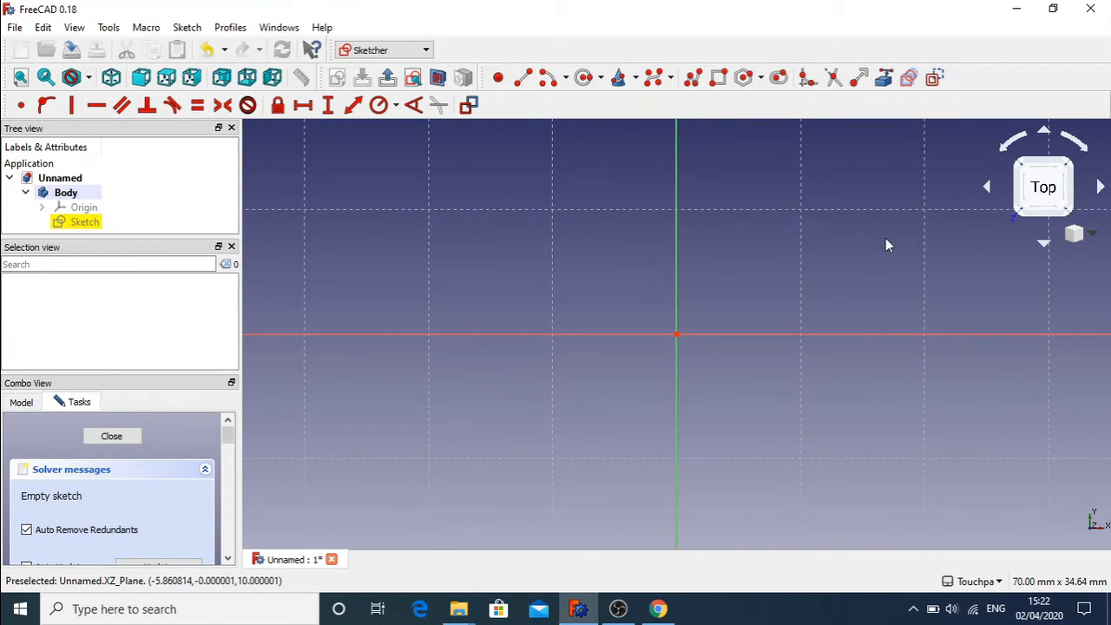
Draw a closed triangle with the Polyline tool, starting at the origin, with its apex near (12, 10.5) and its base along the horizontal axis
{"action": "left_click", "coordinate": [694, 79]}
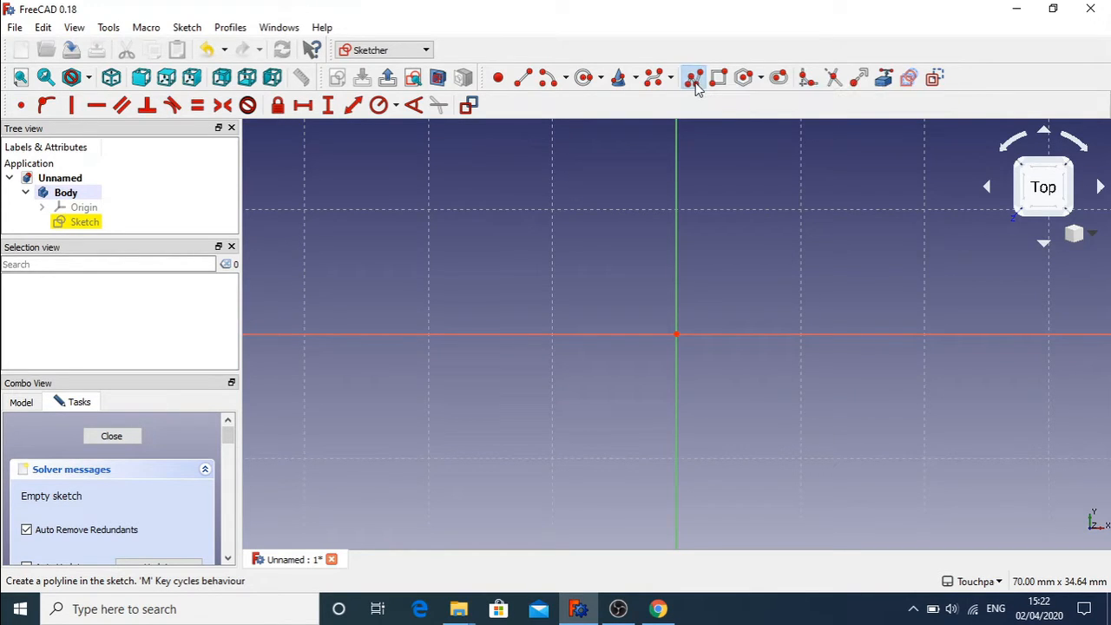
{"action": "left_click", "coordinate": [677, 335]}
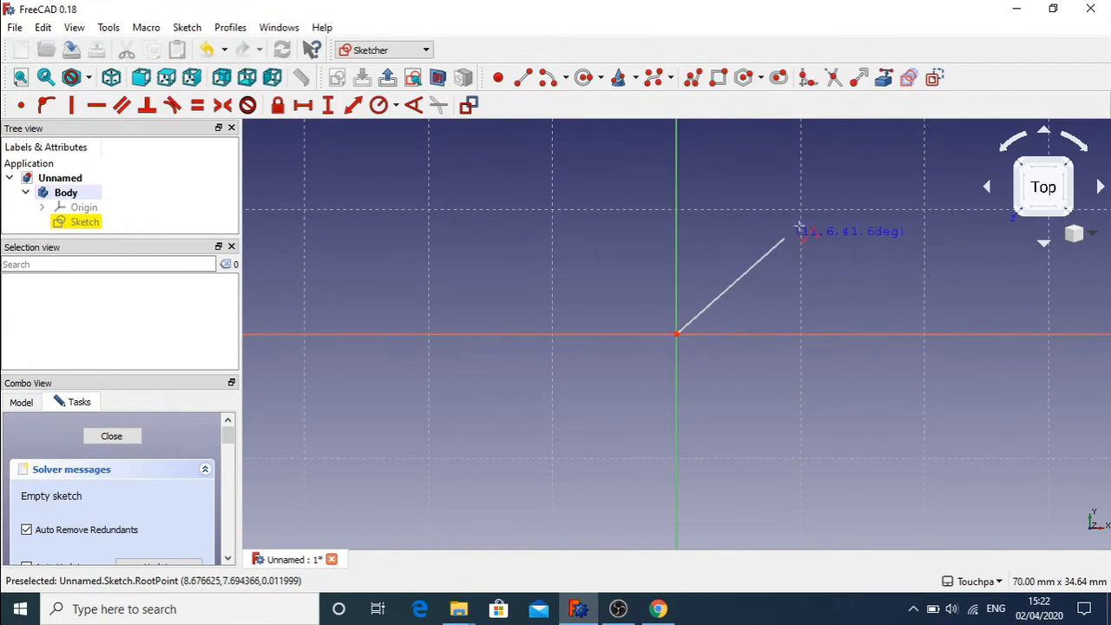
{"action": "left_click", "coordinate": [822, 203]}
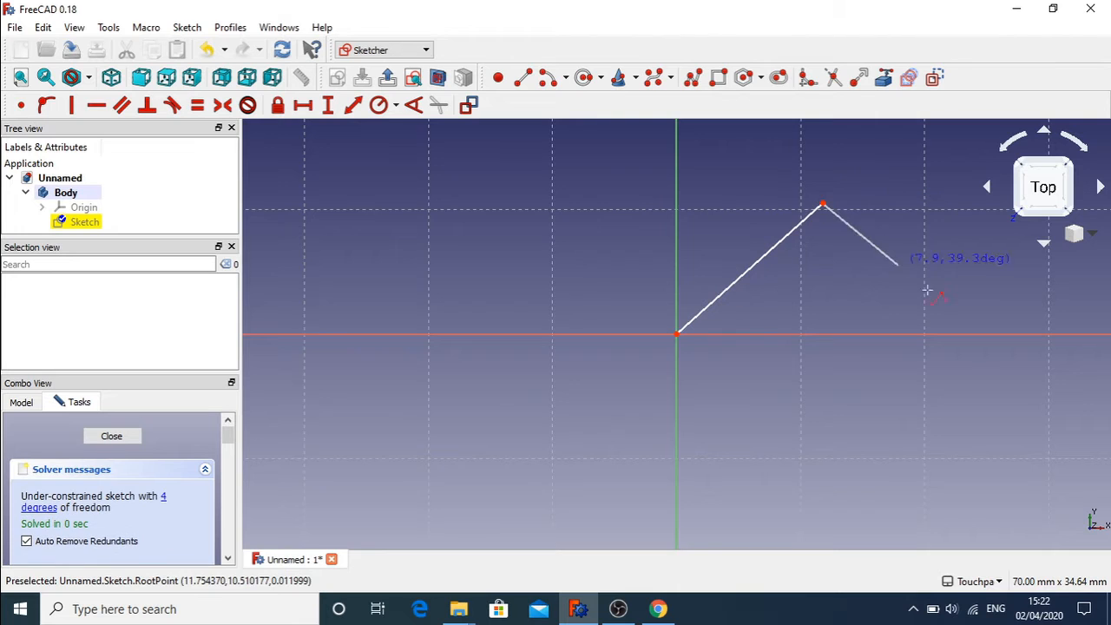
{"action": "left_click", "coordinate": [1002, 336]}
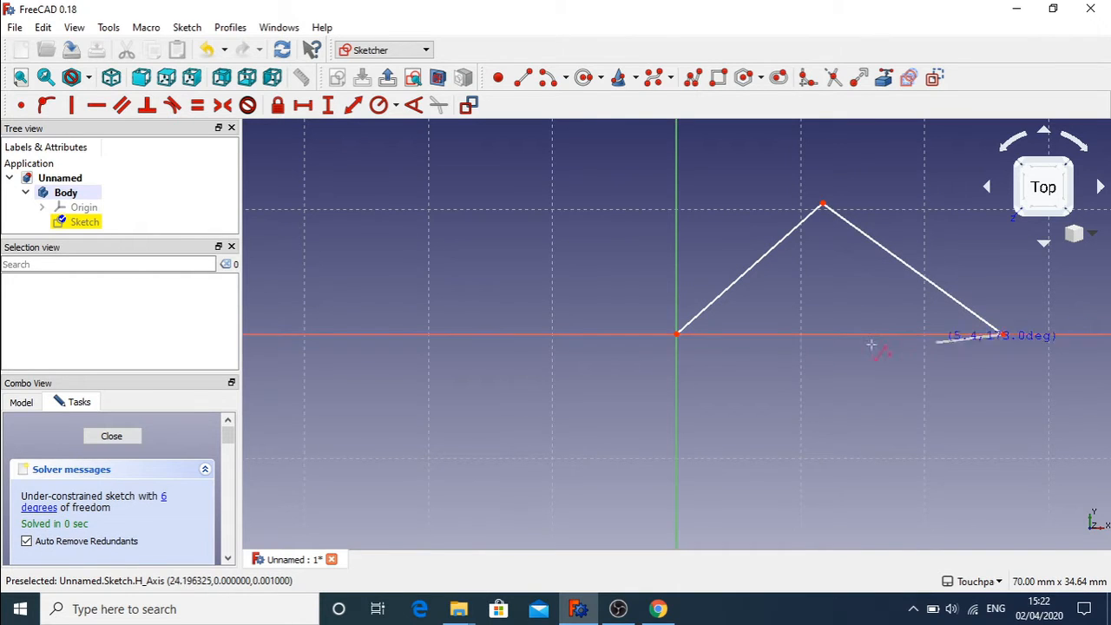
{"action": "left_click", "coordinate": [677, 334]}
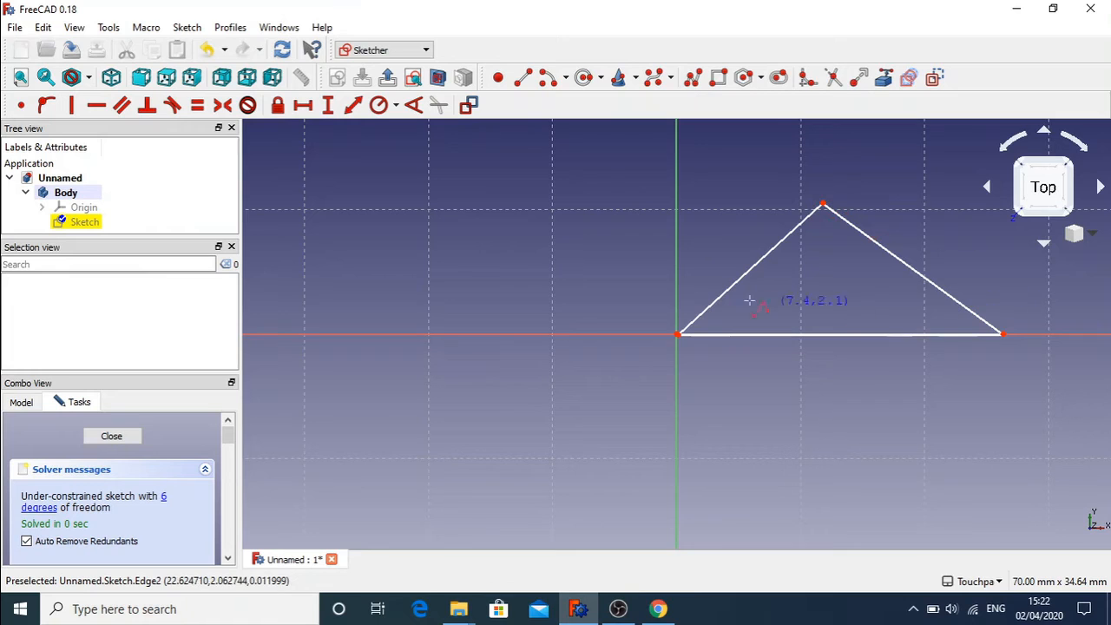
{"action": "left_click", "coordinate": [328, 106]}
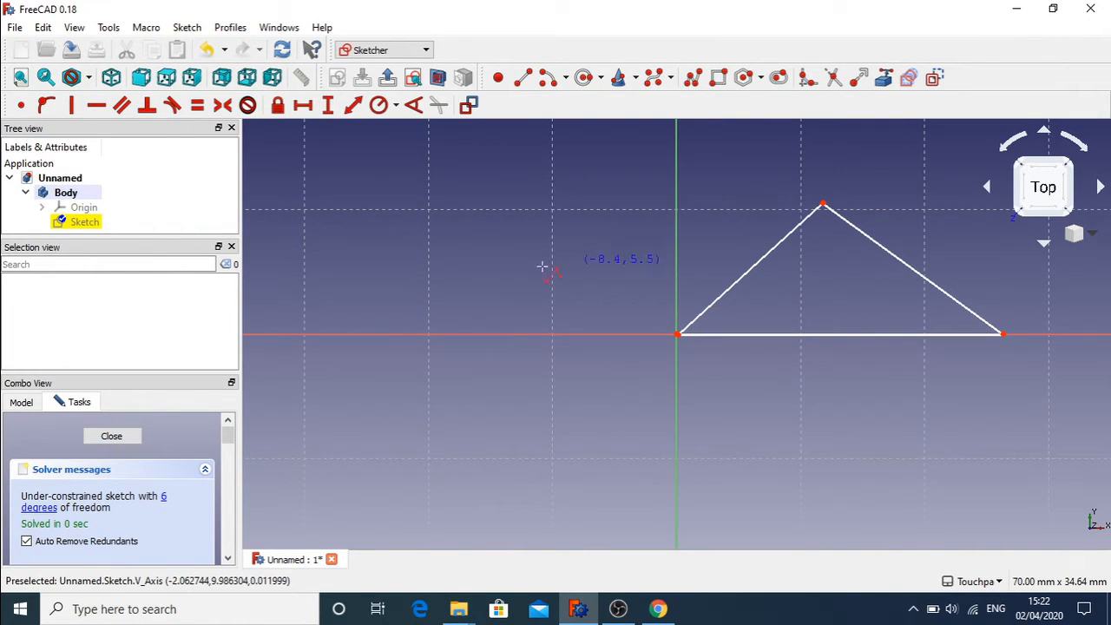
{"action": "key", "text": "Escape"}
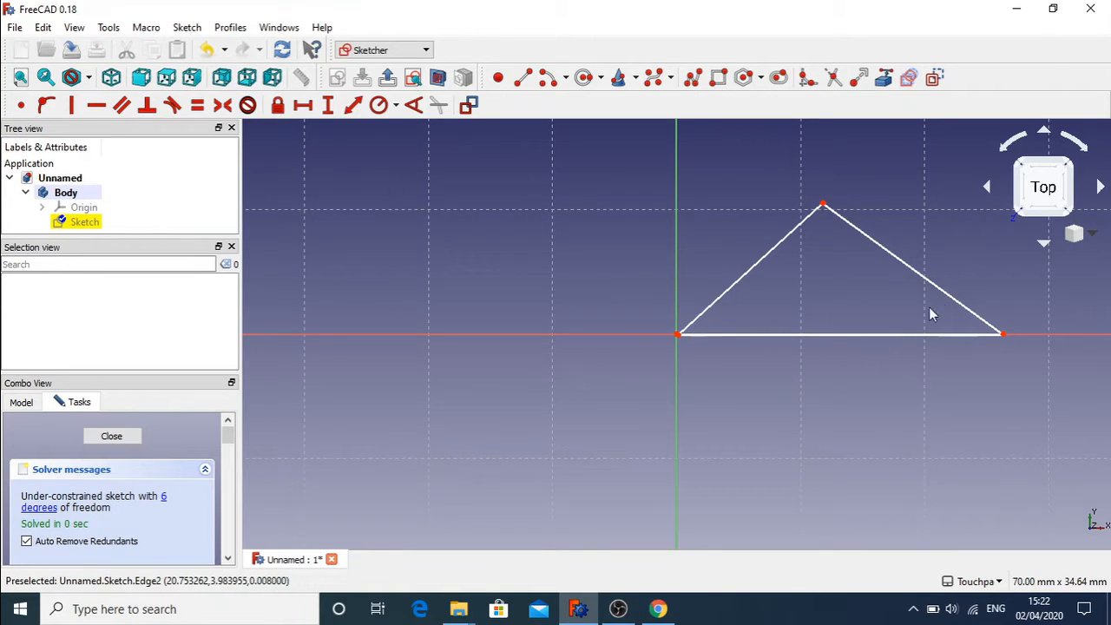
Constrain the triangle's base to be horizontal and set the apex angle between the two upper sides to 90°
{"action": "left_click", "coordinate": [840, 335]}
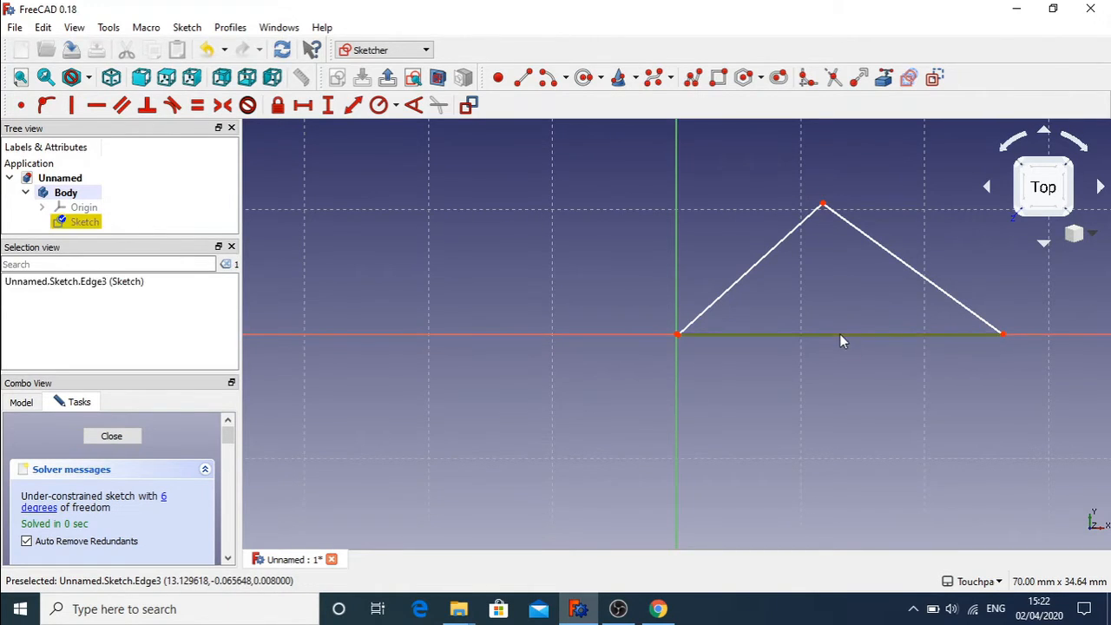
{"action": "left_click", "coordinate": [95, 105]}
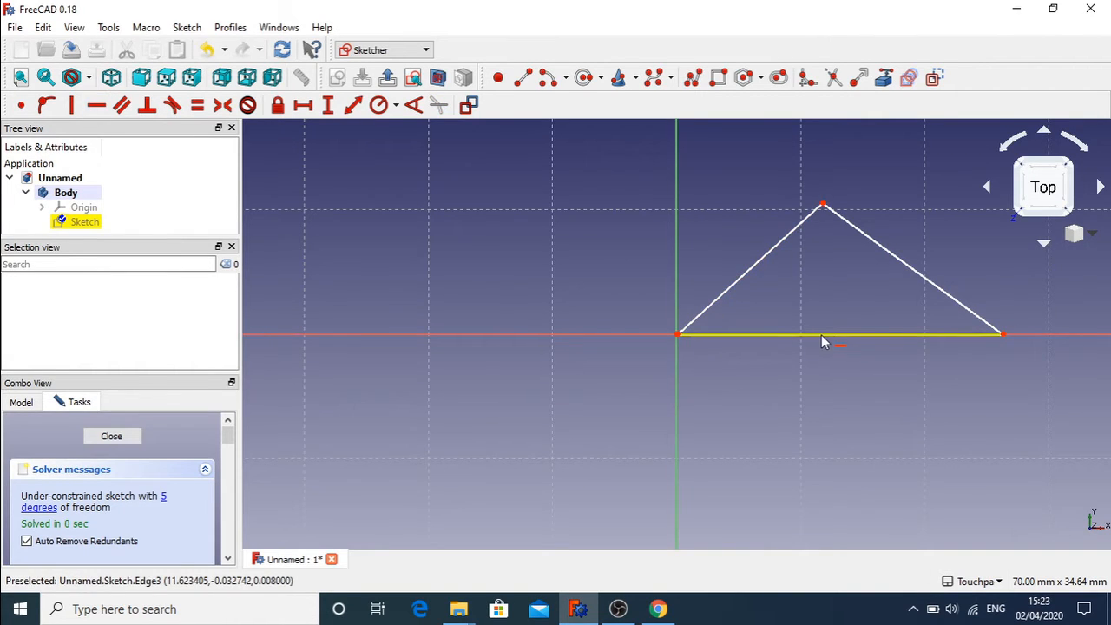
{"action": "left_click", "coordinate": [810, 219]}
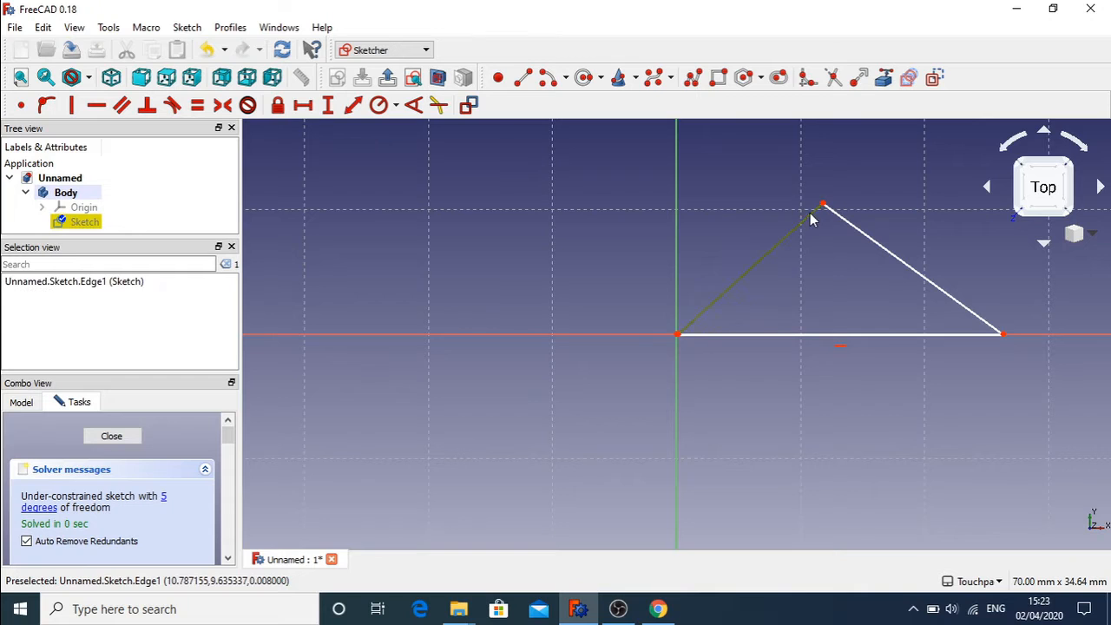
{"action": "left_click", "coordinate": [854, 228]}
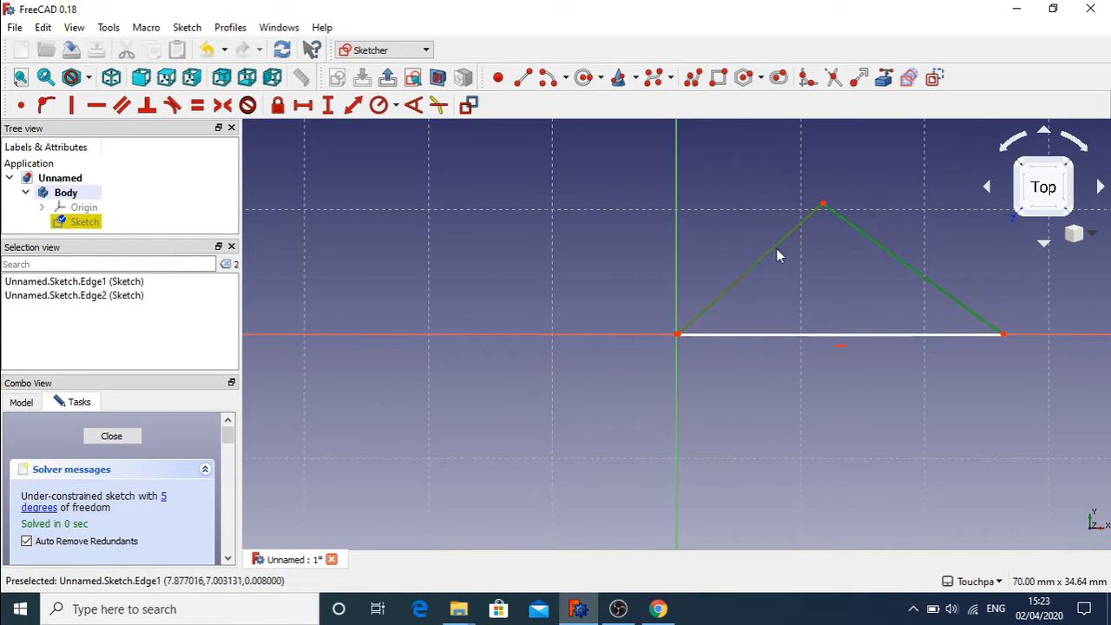
{"action": "left_click", "coordinate": [414, 106]}
{"action": "type", "text": "90"}
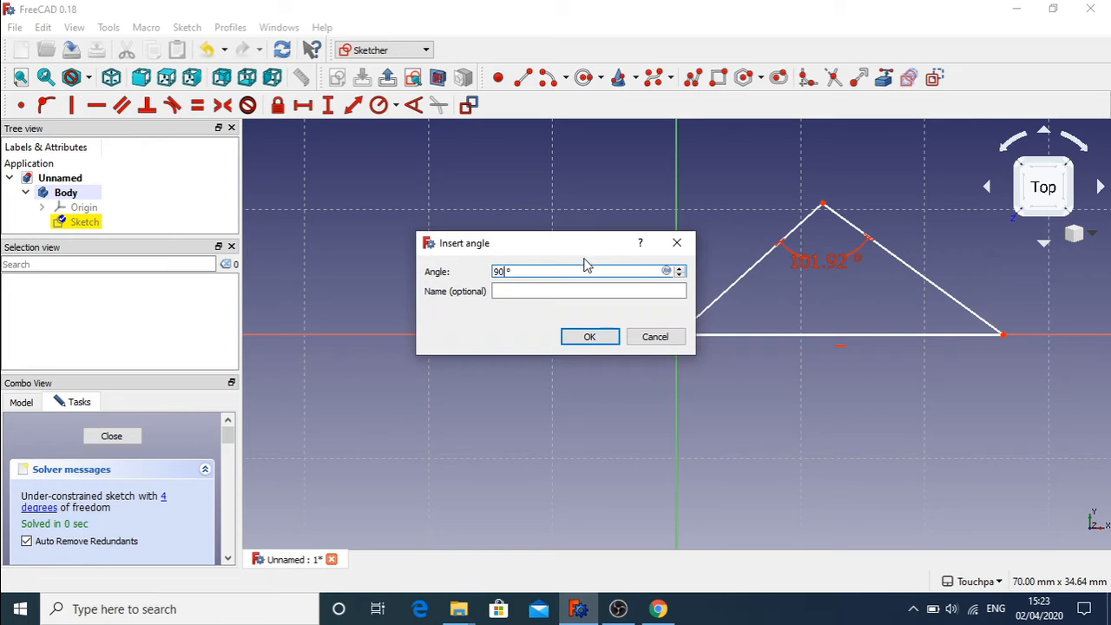
{"action": "key", "text": "Return"}
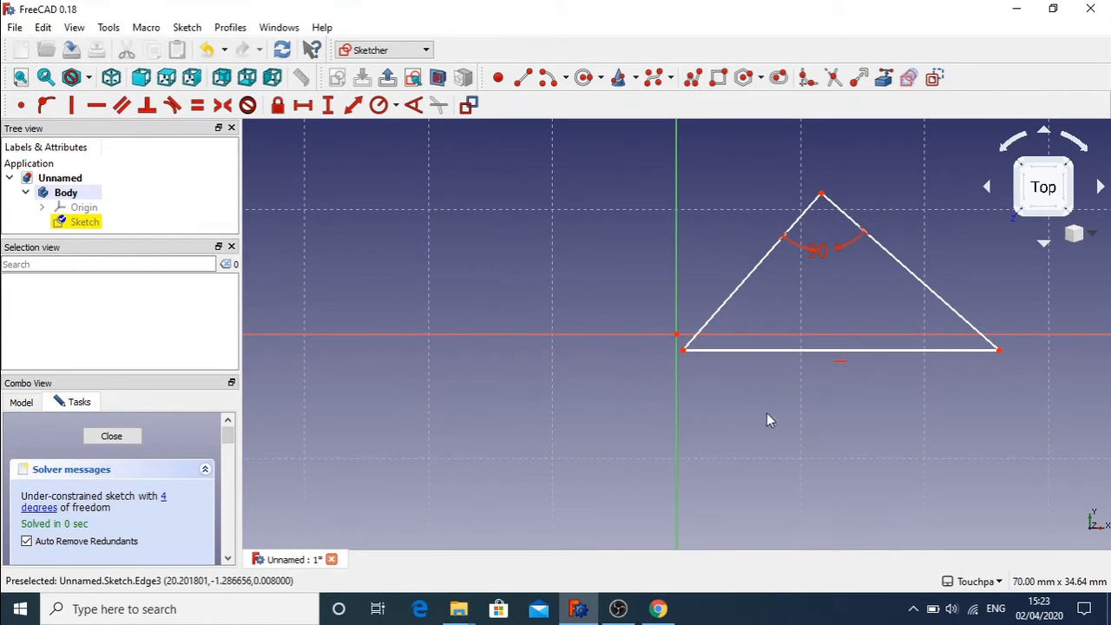
Try to make the triangle's lower-left corner coincident with the origin while the horizontal axis is also selected
{"action": "left_click", "coordinate": [684, 352]}
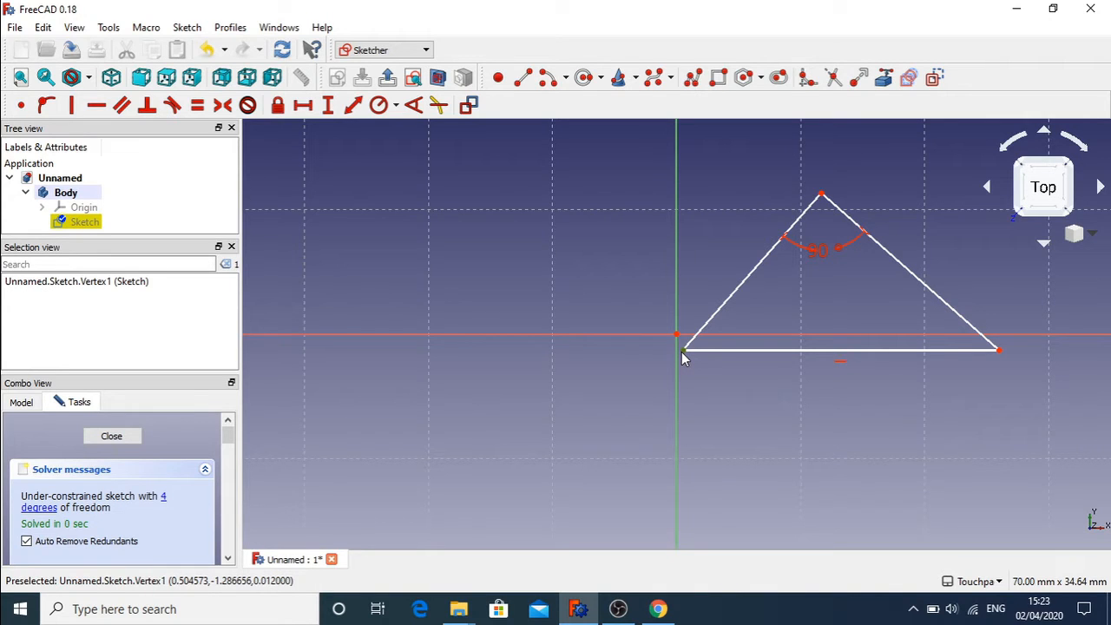
{"action": "left_click", "coordinate": [674, 335]}
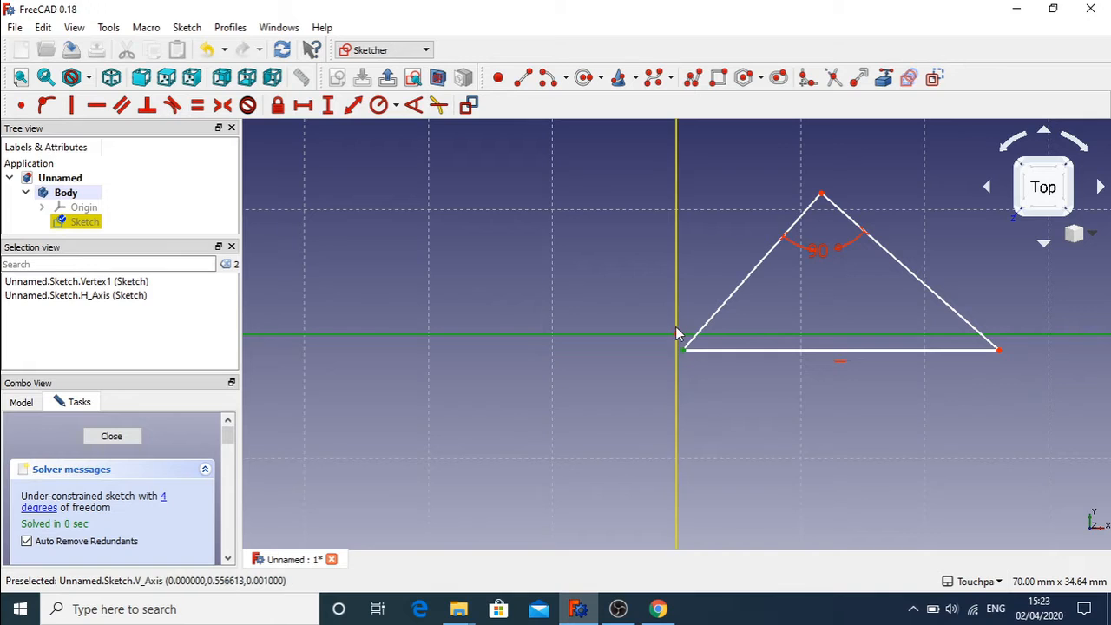
{"action": "left_click", "coordinate": [679, 336]}
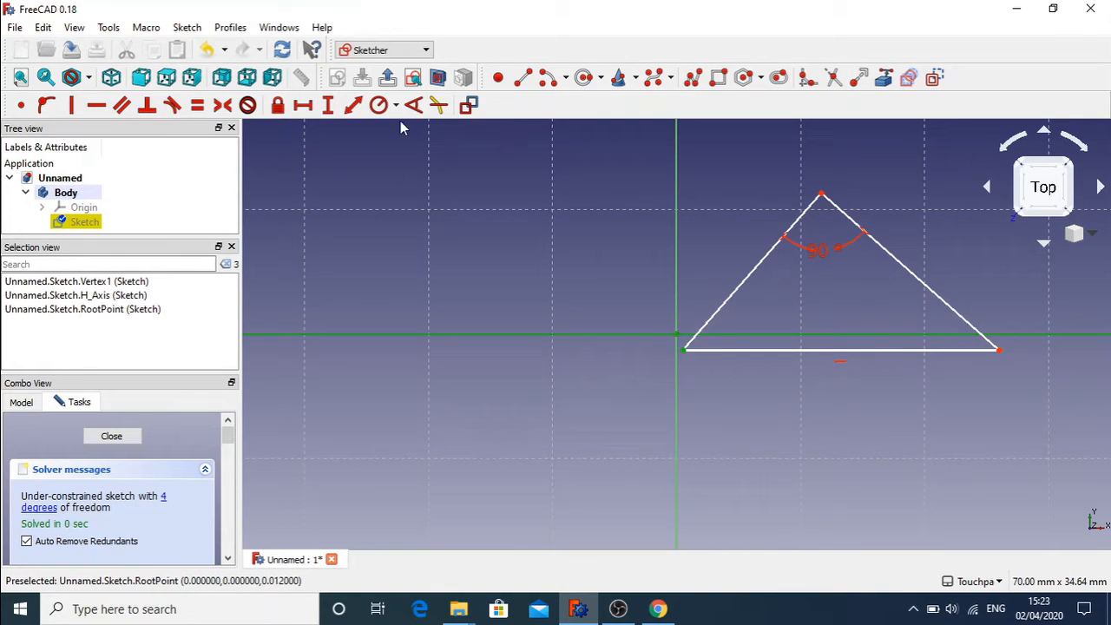
{"action": "left_click", "coordinate": [21, 105]}
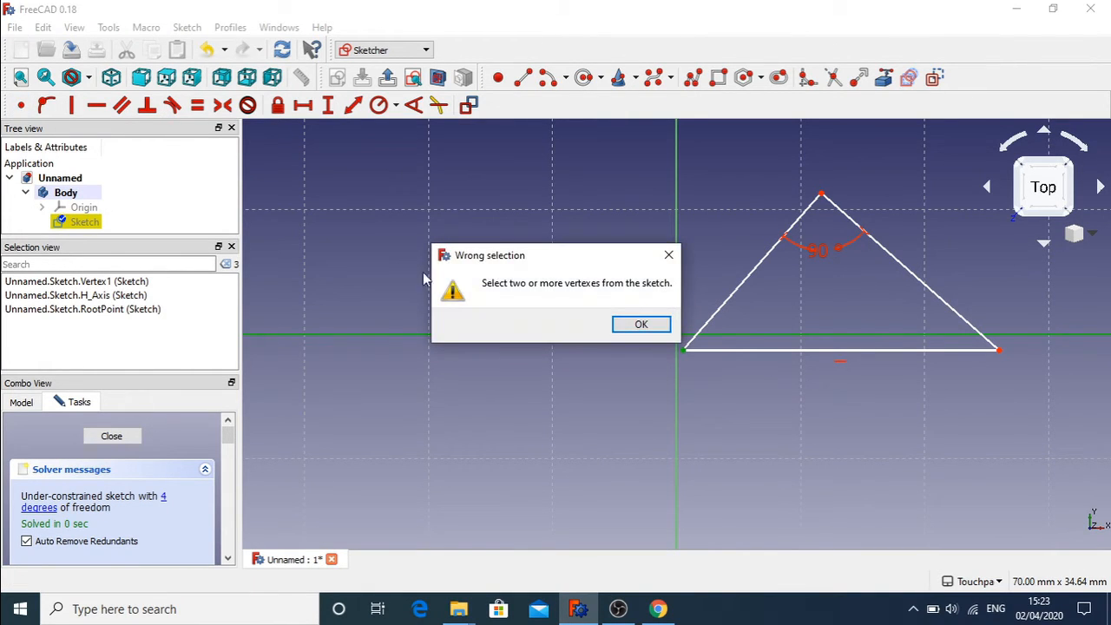
{"action": "left_click", "coordinate": [640, 325]}
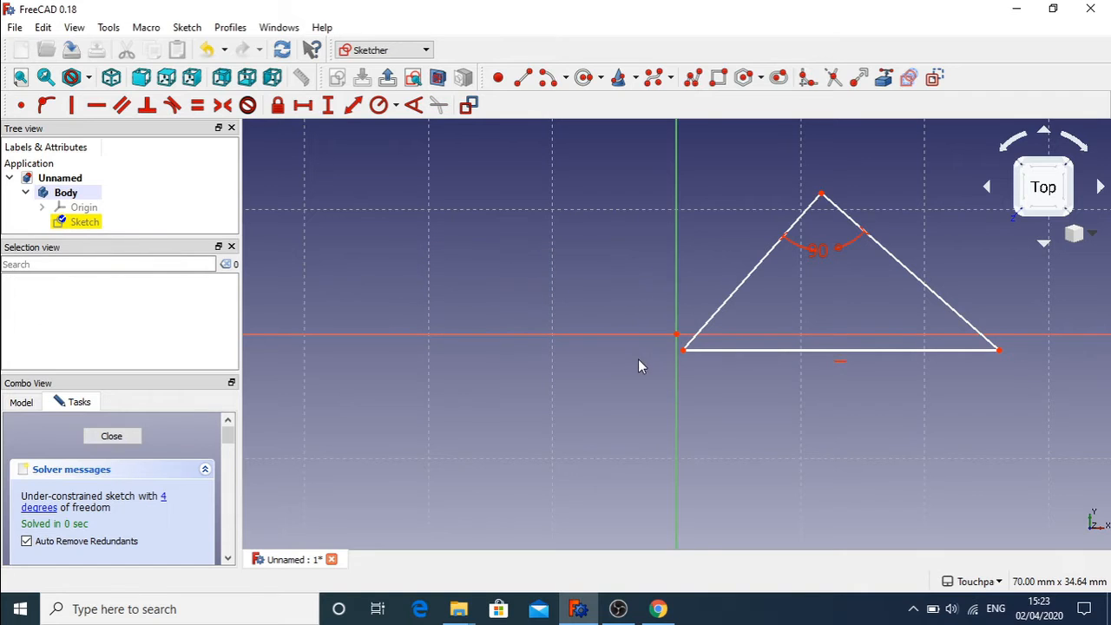
Make the triangle's lower-left corner coincident with the sketch origin, selecting only those two points
{"action": "left_click", "coordinate": [676, 337]}
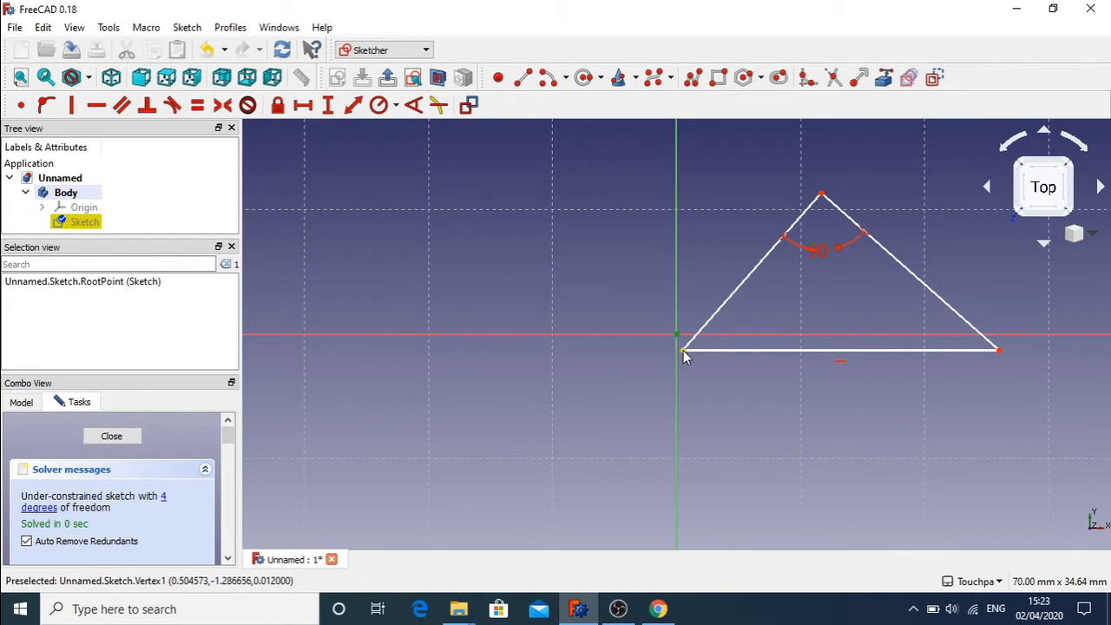
{"action": "left_click", "coordinate": [685, 352]}
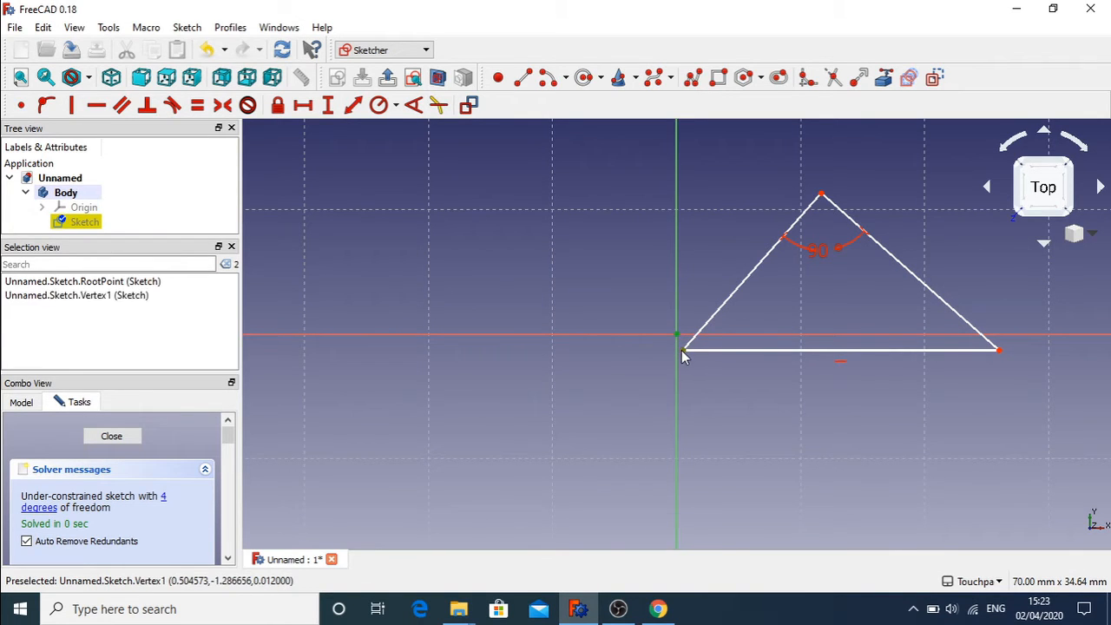
{"action": "left_click", "coordinate": [21, 105]}
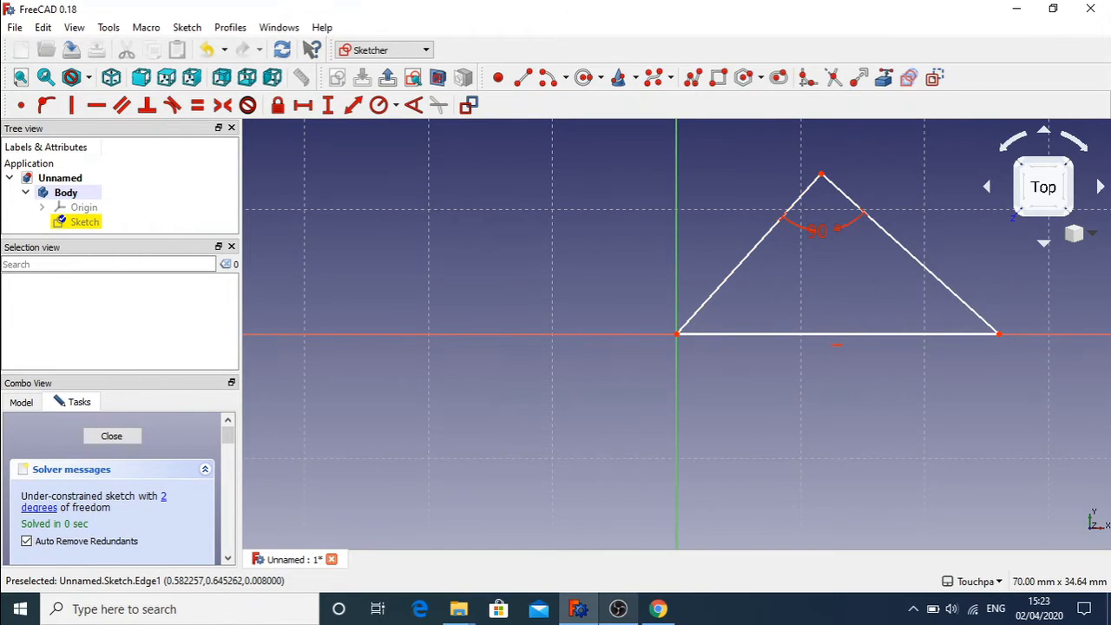
Check the Geneva wheel triangle diagram in Chrome, and in FreeCAD set the angle between the triangle's base and left side to 45°
{"action": "left_click", "coordinate": [658, 609]}
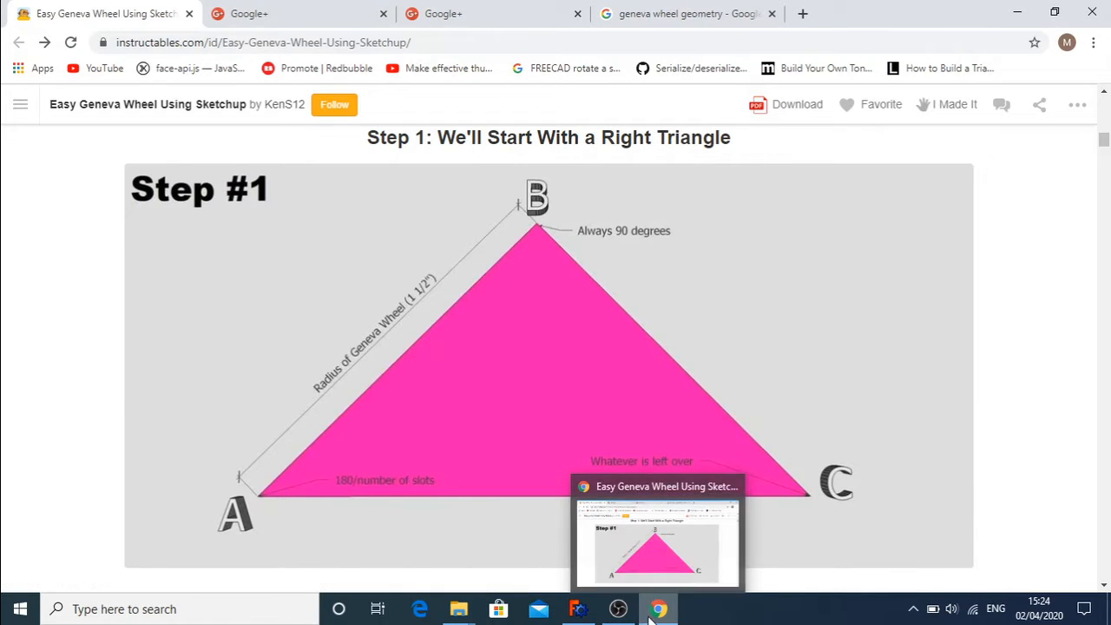
{"action": "left_click", "coordinate": [590, 613]}
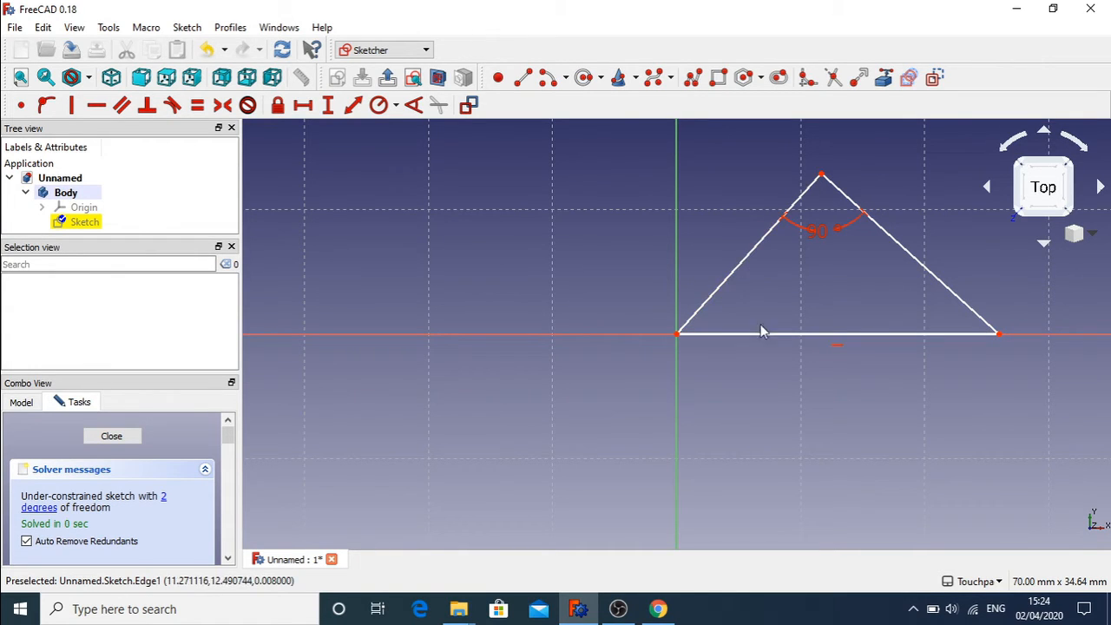
{"action": "left_click", "coordinate": [702, 334]}
{"action": "left_click", "coordinate": [689, 326]}
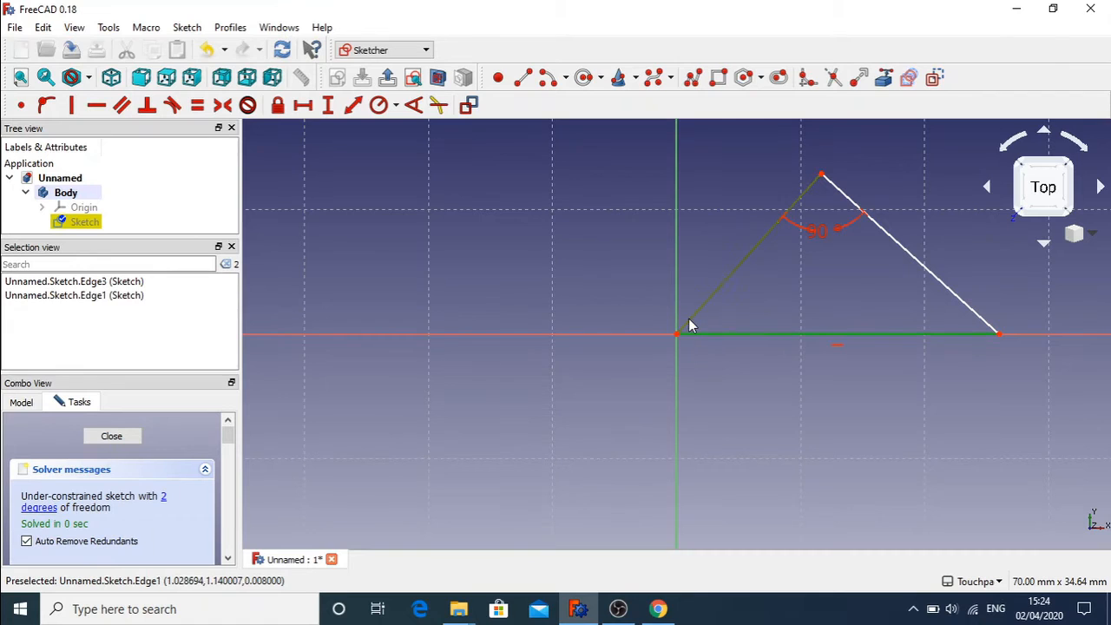
{"action": "left_click", "coordinate": [413, 110]}
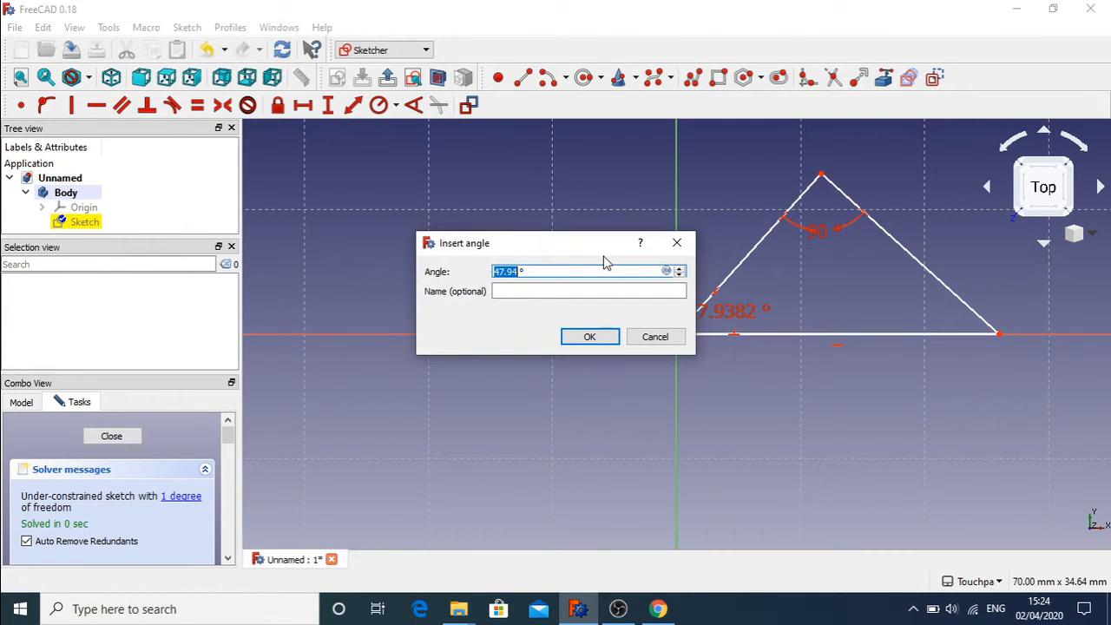
{"action": "type", "text": "45"}
{"action": "key", "text": "Return"}
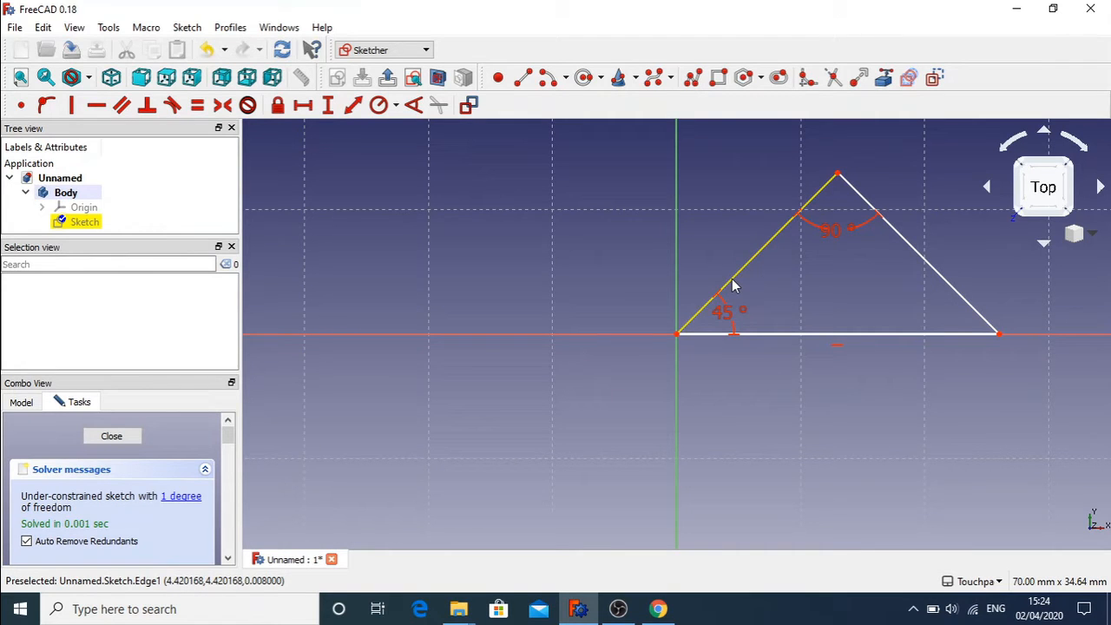
Check the right-triangle diagram in Chrome, and in FreeCAD set the length of the triangle's left side to 200 mm
{"action": "left_click", "coordinate": [659, 609]}
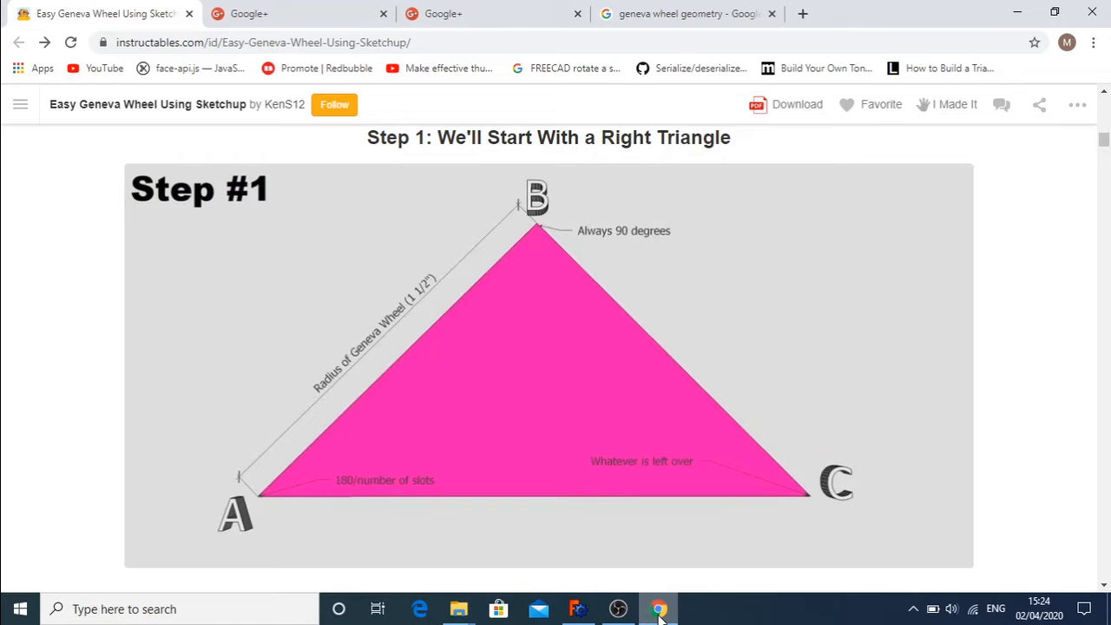
{"action": "left_click", "coordinate": [659, 610]}
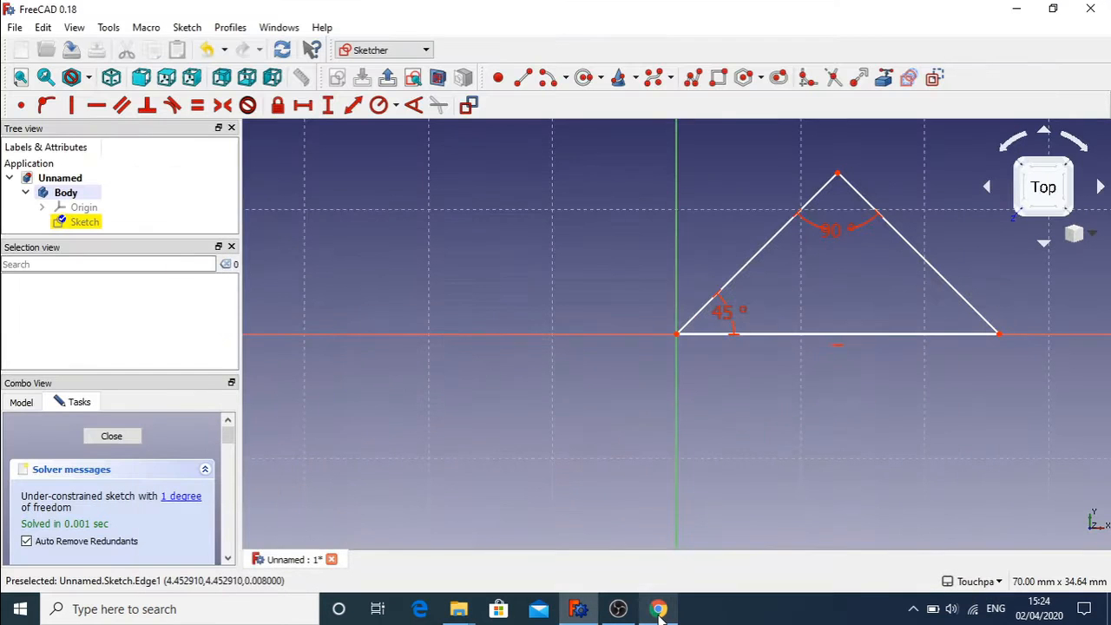
{"action": "left_click", "coordinate": [758, 259]}
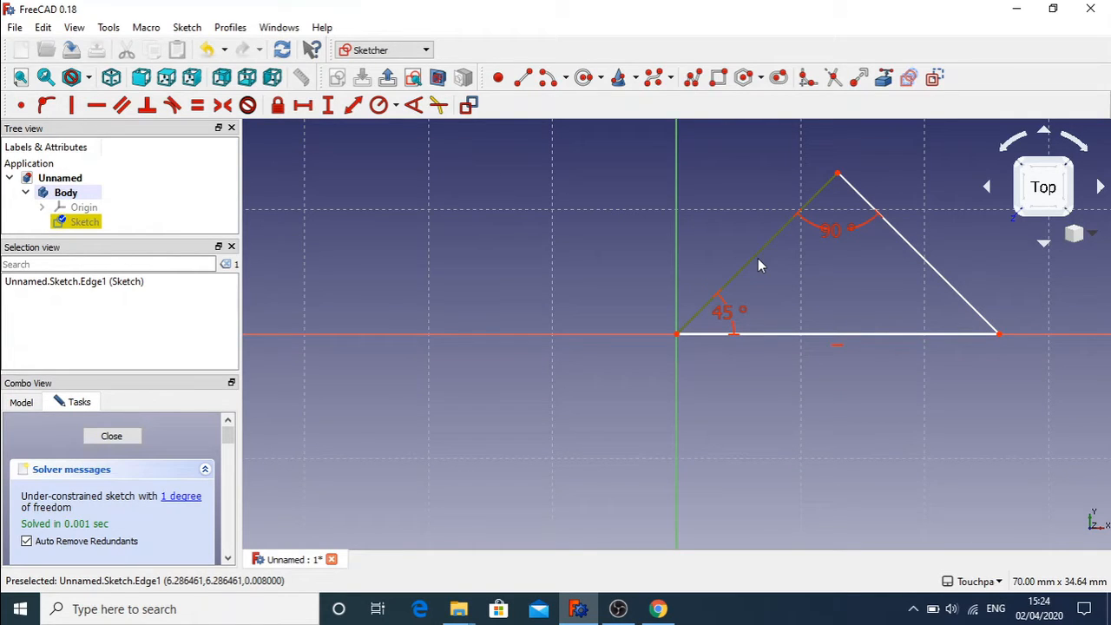
{"action": "left_click", "coordinate": [352, 108]}
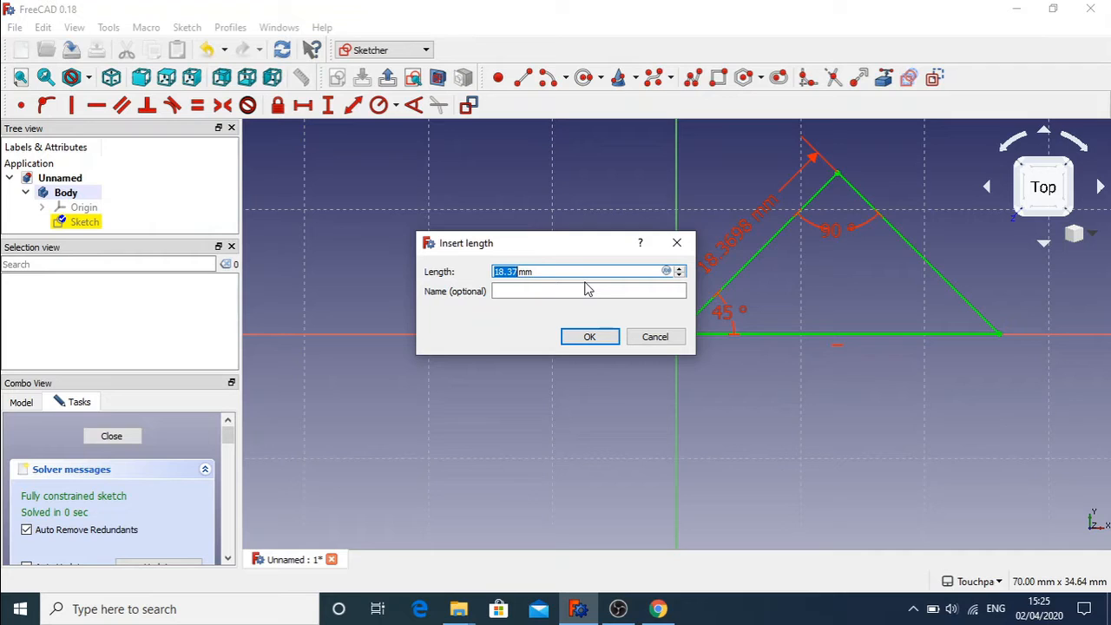
{"action": "type", "text": "200"}
{"action": "key", "text": "Return"}
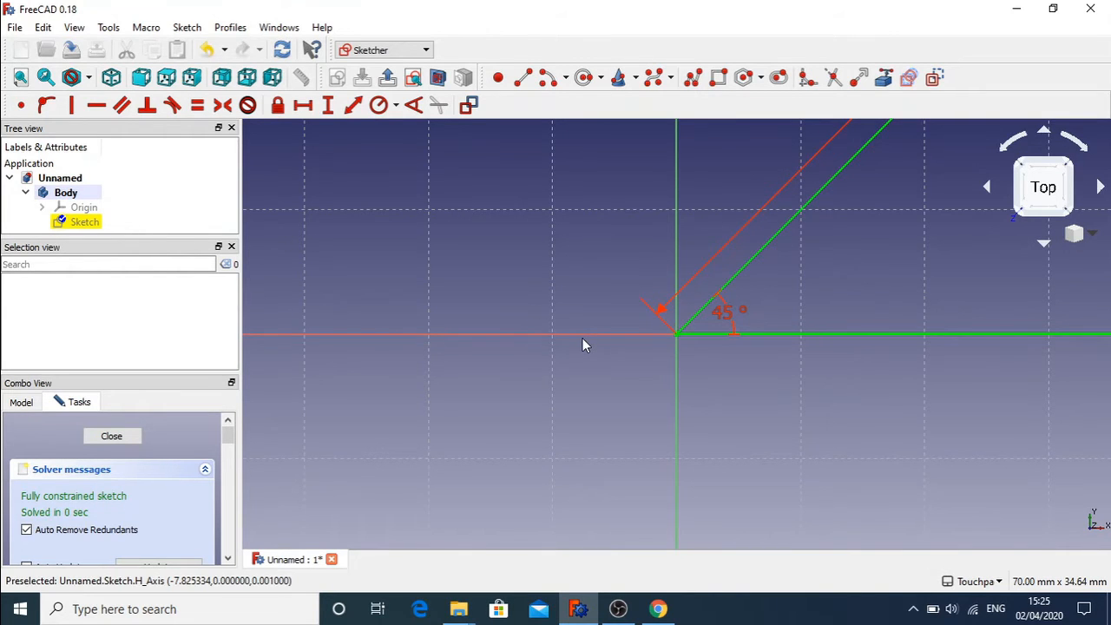
{"action": "scroll", "coordinate": [583, 345], "scroll_direction": "down", "scroll_amount": 4}
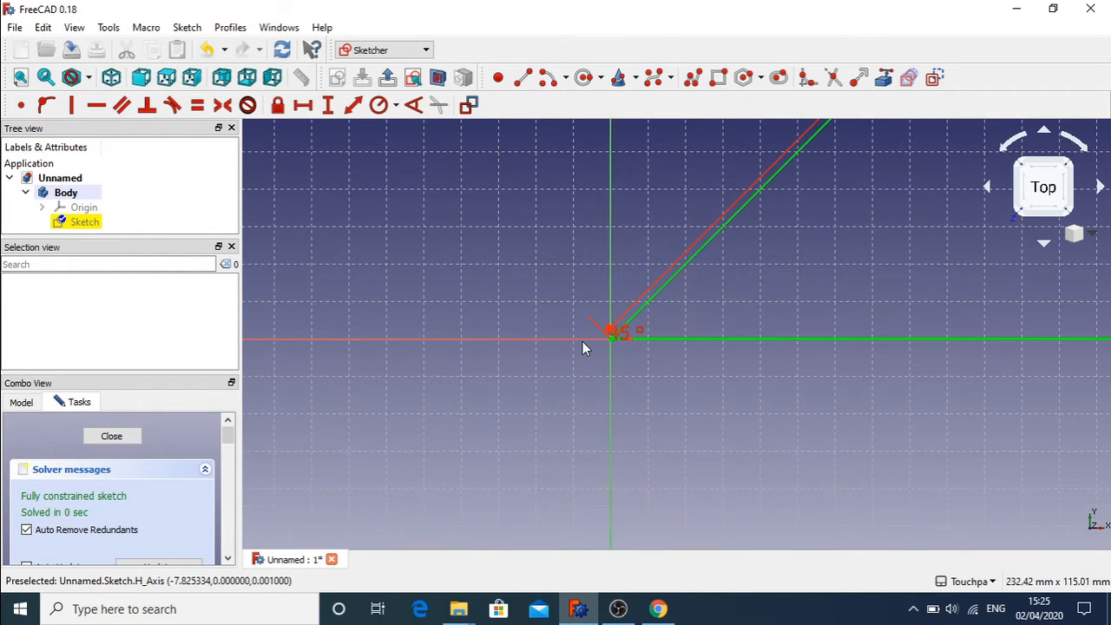
{"action": "scroll", "coordinate": [583, 345], "scroll_direction": "down", "scroll_amount": 4}
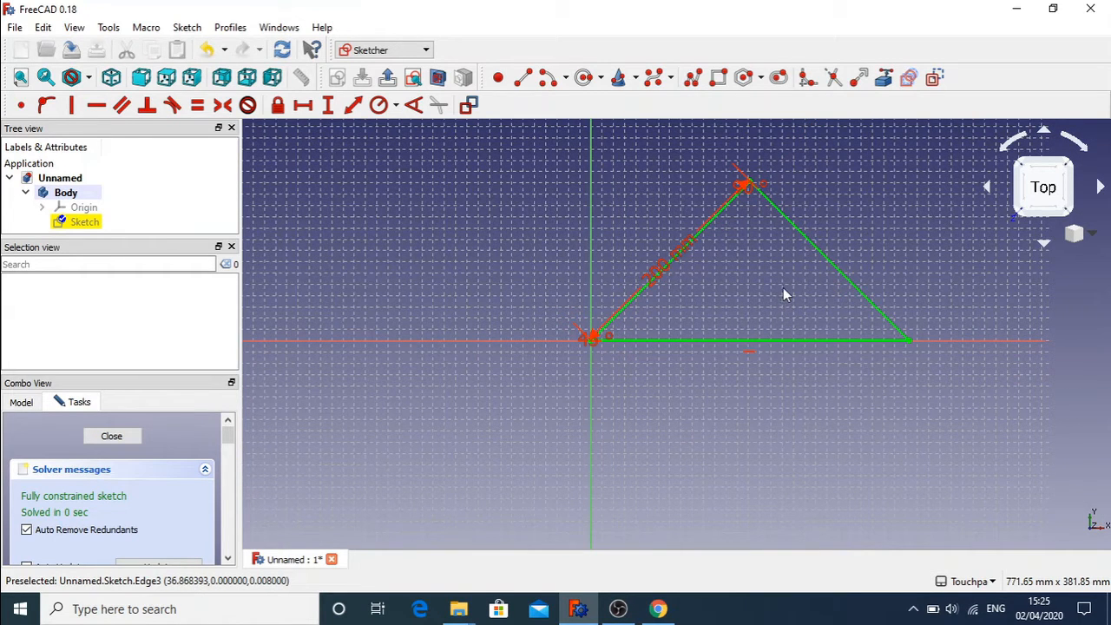
{"action": "scroll", "coordinate": [784, 288], "scroll_direction": "up", "scroll_amount": 4}
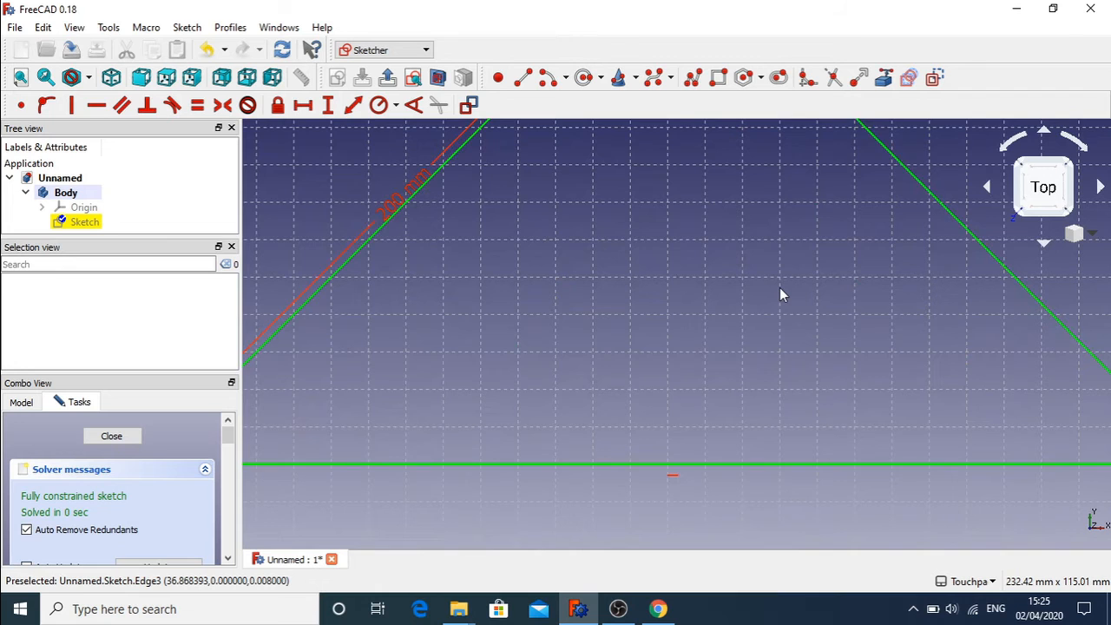
{"action": "scroll", "coordinate": [780, 296], "scroll_direction": "down", "scroll_amount": 4}
{"action": "scroll", "coordinate": [780, 296], "scroll_direction": "up", "scroll_amount": 3}
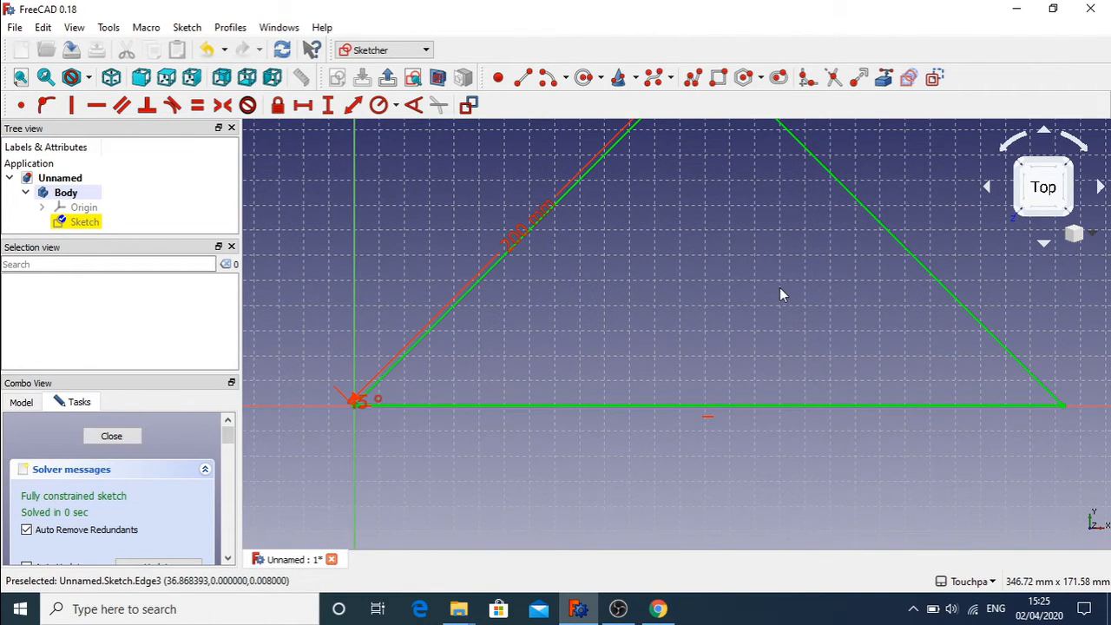
{"action": "key", "text": "Up"}
{"action": "key", "text": "Down"}
{"action": "key", "text": "Down"}
{"action": "key", "text": "Down"}
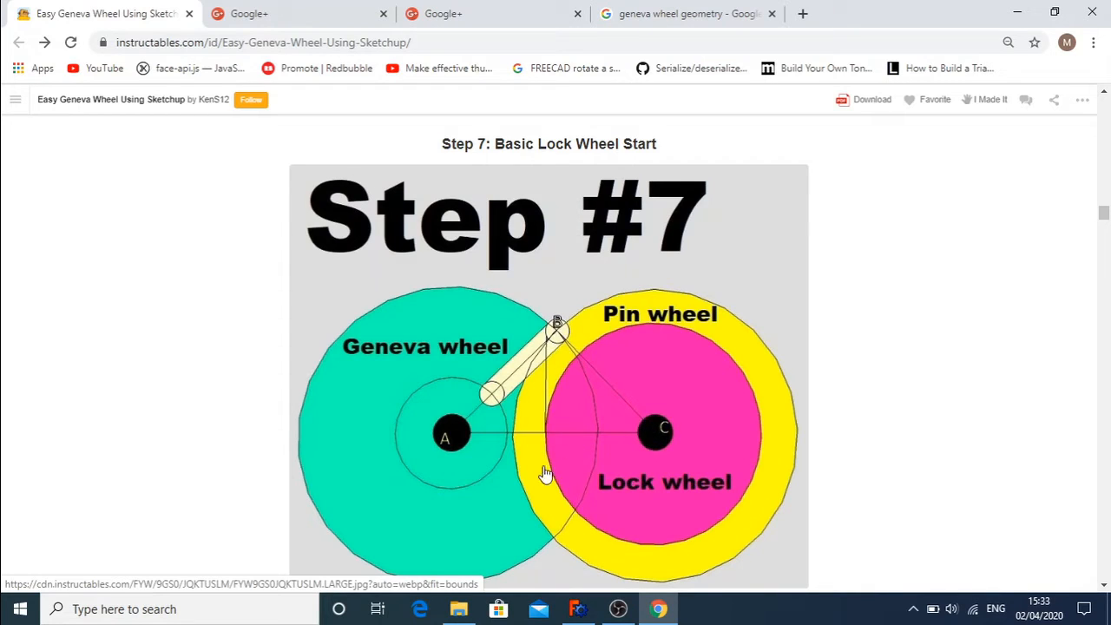
Return to FreeCAD and rename the triangle sketch as Guide
{"action": "left_click", "coordinate": [590, 611]}
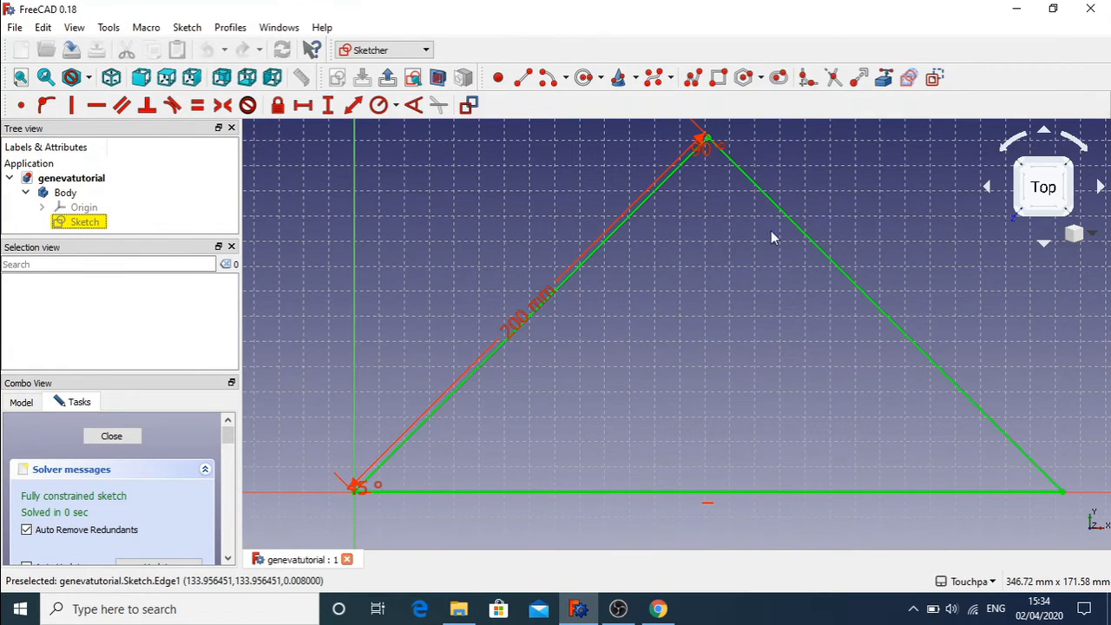
{"action": "left_click", "coordinate": [97, 224]}
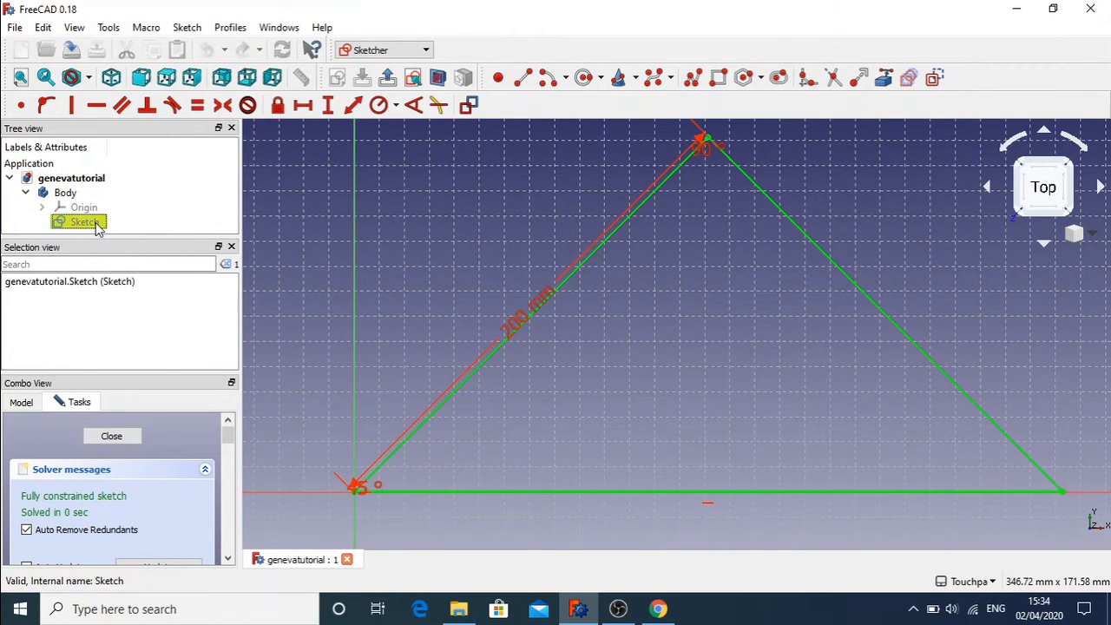
{"action": "right_click", "coordinate": [95, 224]}
{"action": "left_click", "coordinate": [141, 496]}
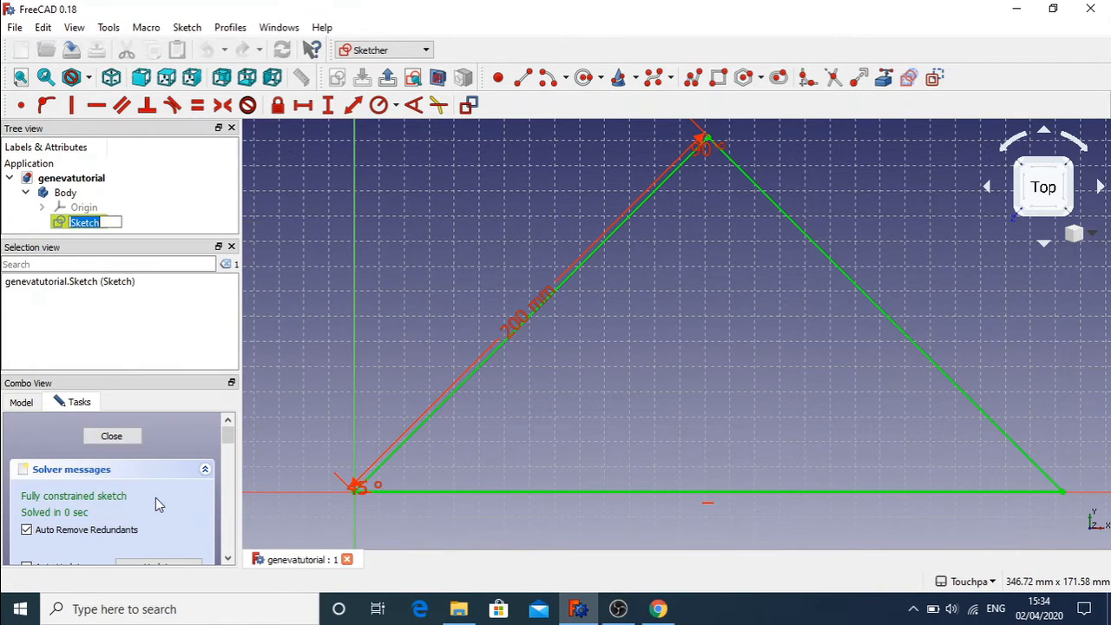
{"action": "type", "text": "Guide"}
{"action": "left_click", "coordinate": [212, 200]}
Remove the Selection view to give the model tree more room, and finish editing the Guide sketch
{"action": "left_click", "coordinate": [231, 248]}
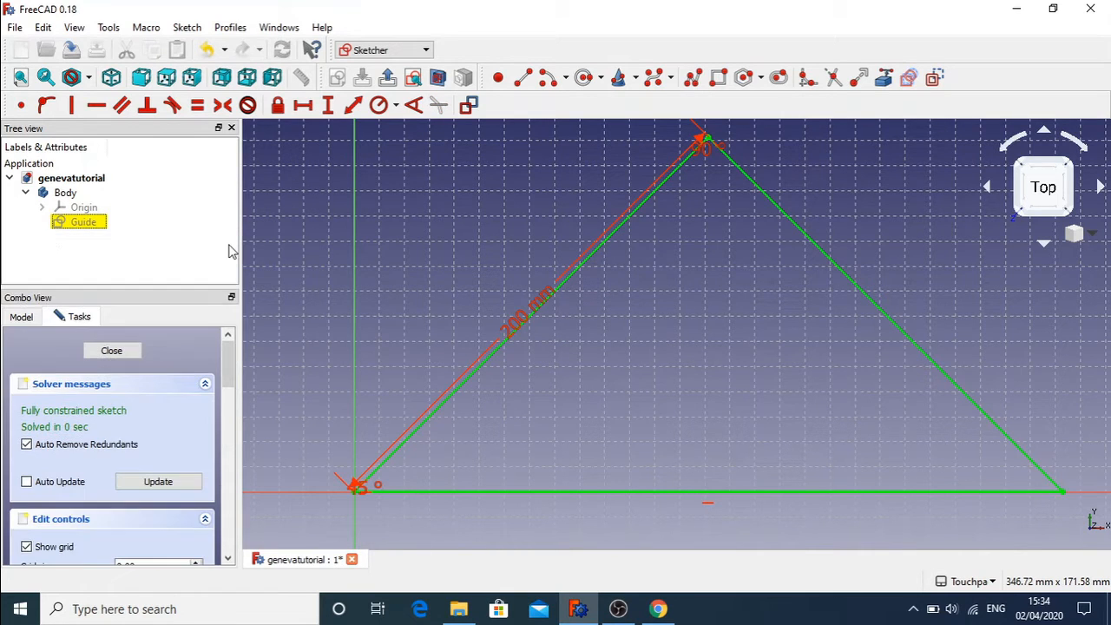
{"action": "left_click_drag", "start_coordinate": [152, 284], "coordinate": [136, 375]}
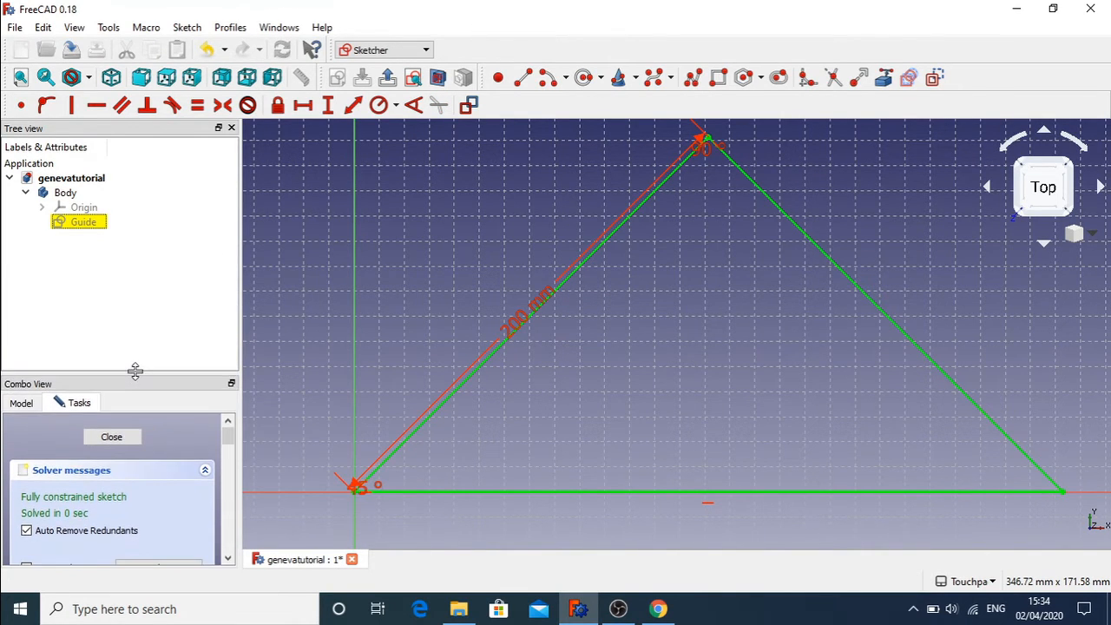
{"action": "double_click", "coordinate": [73, 199]}
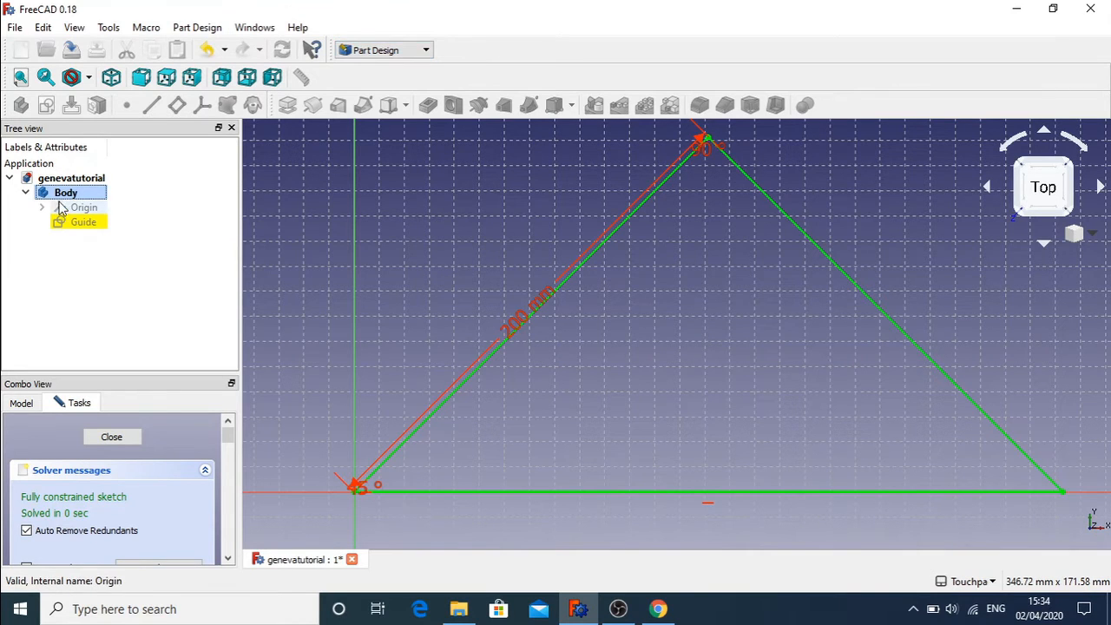
{"action": "left_click", "coordinate": [13, 402]}
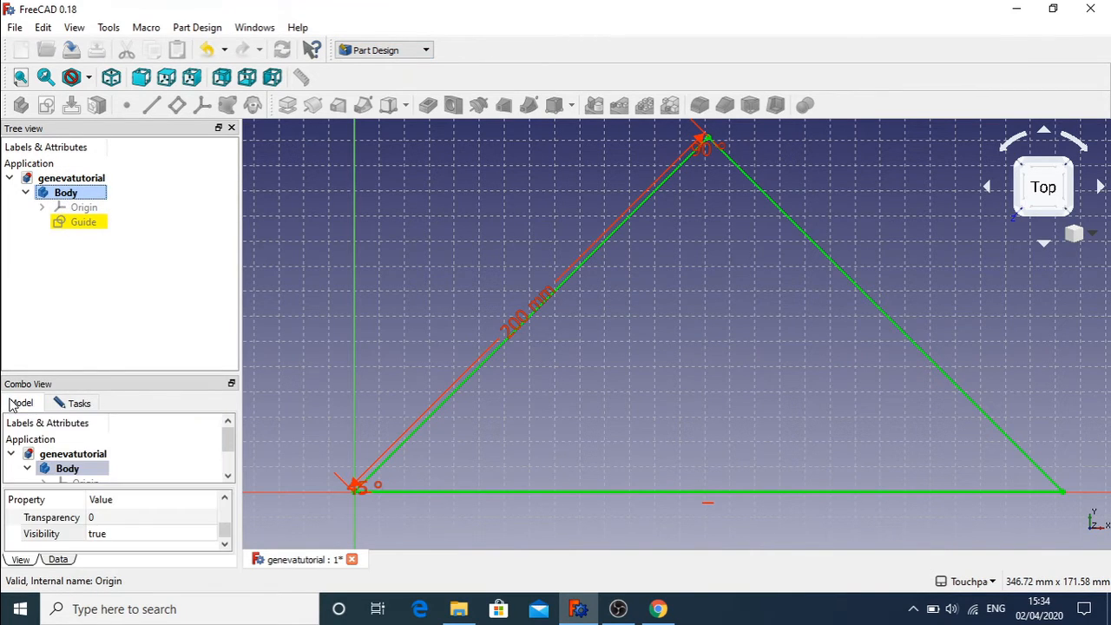
{"action": "left_click", "coordinate": [67, 403]}
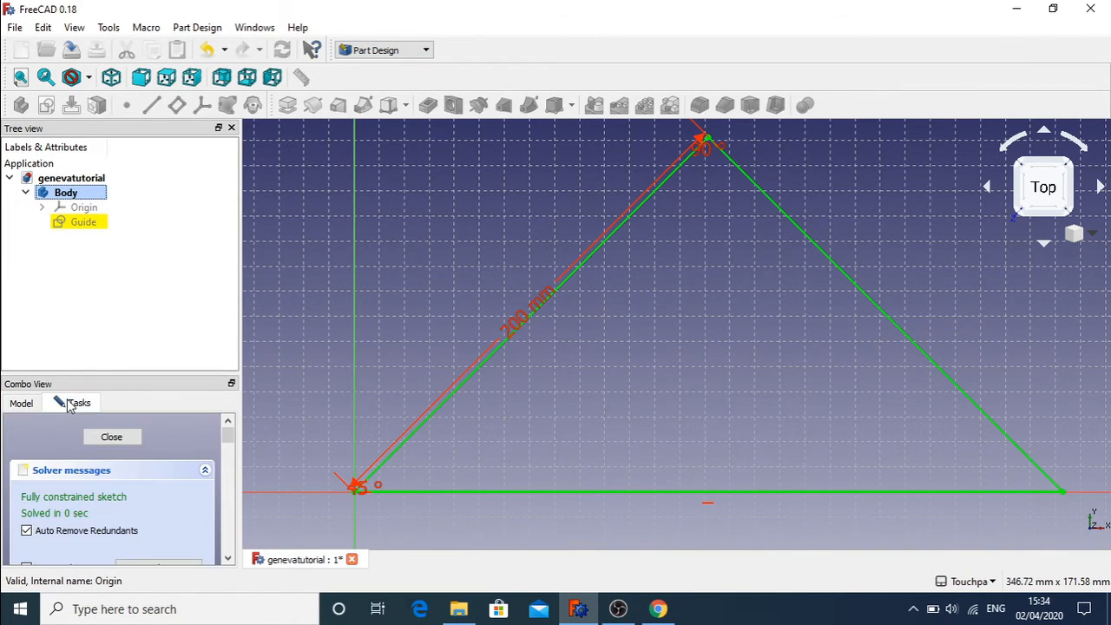
{"action": "left_click", "coordinate": [109, 437]}
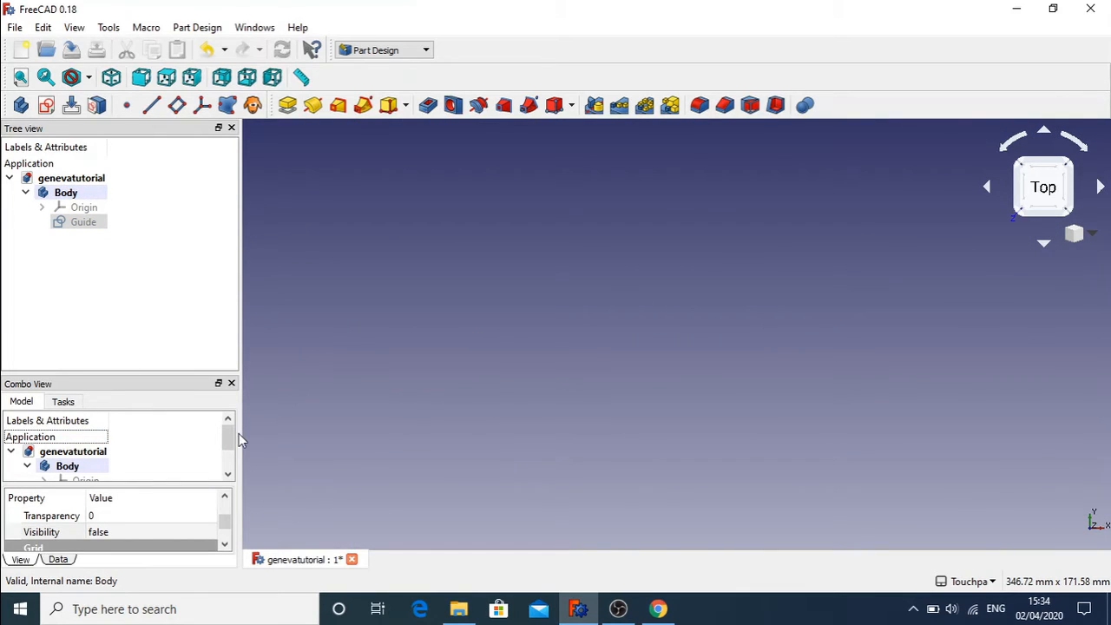
Create a new sketch on the XY plane of the same body
{"action": "double_click", "coordinate": [82, 194]}
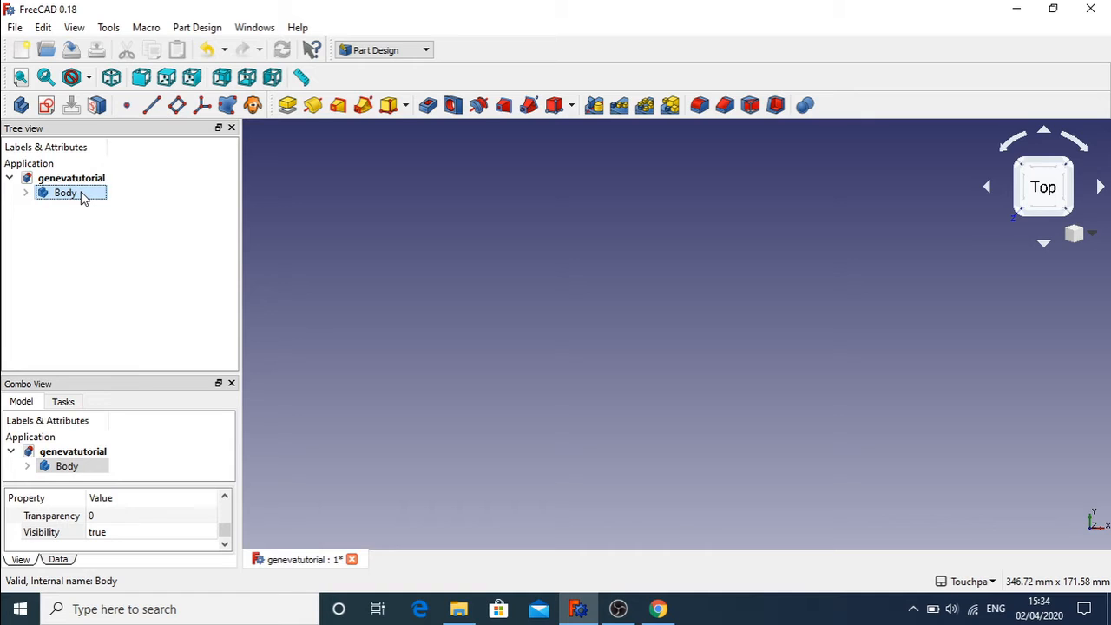
{"action": "left_click", "coordinate": [56, 404]}
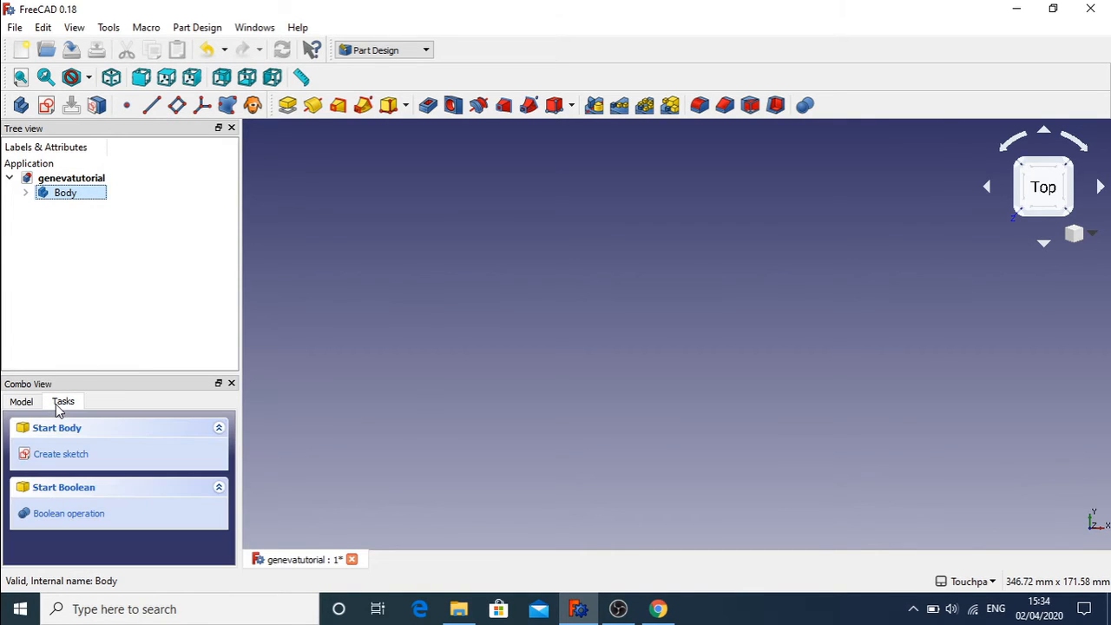
{"action": "left_click", "coordinate": [45, 454]}
{"action": "left_click", "coordinate": [53, 500]}
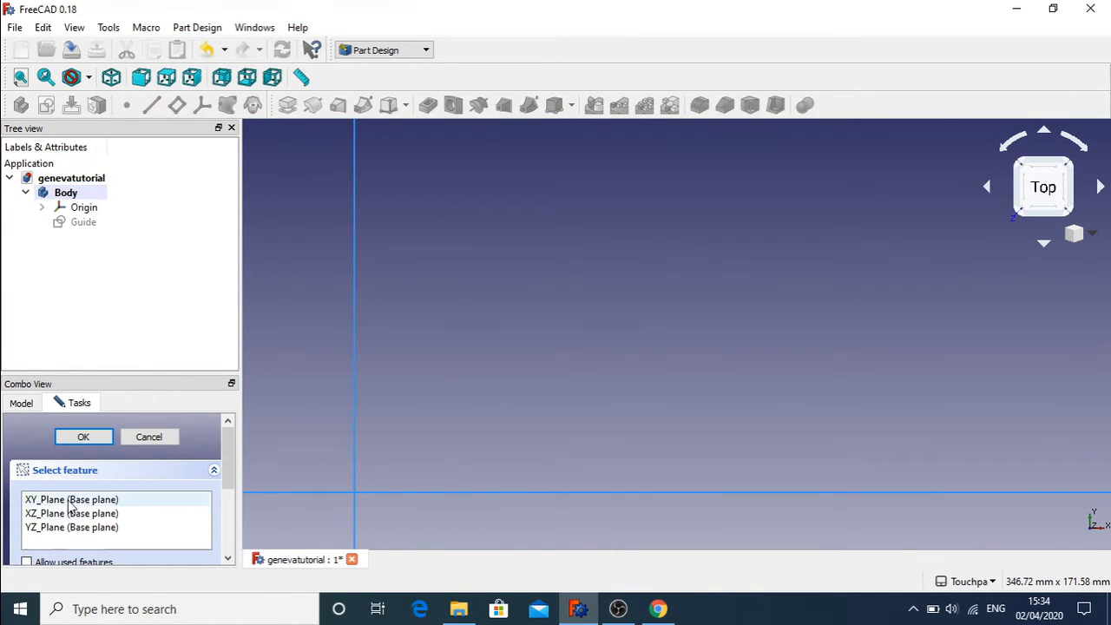
{"action": "left_click", "coordinate": [84, 437]}
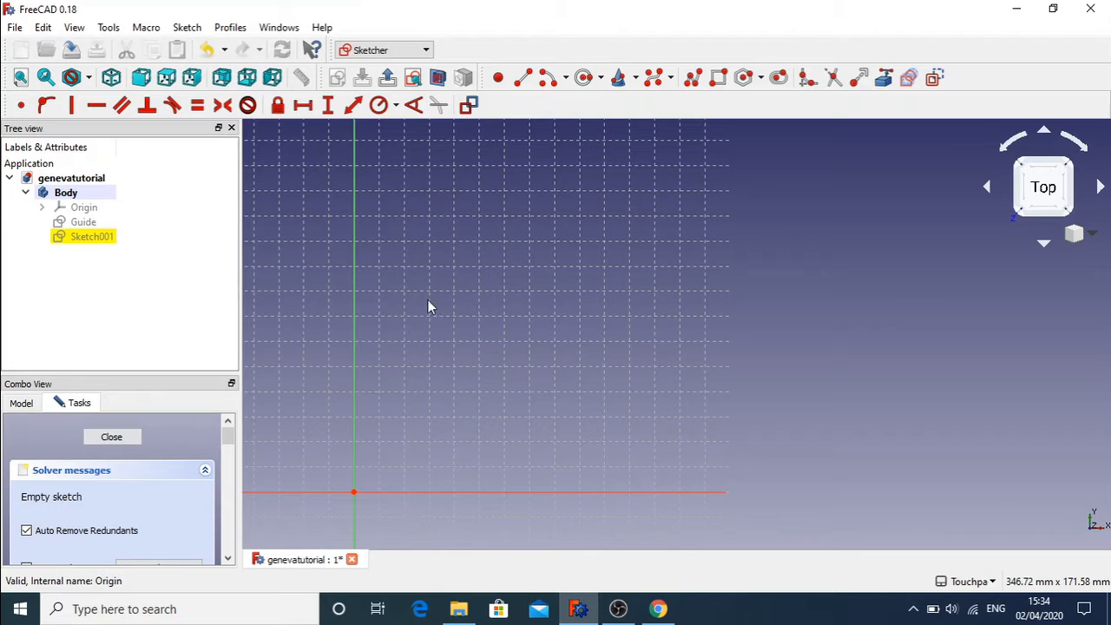
Make the Guide sketch visible while the new sketch is being edited
{"action": "left_click", "coordinate": [89, 223]}
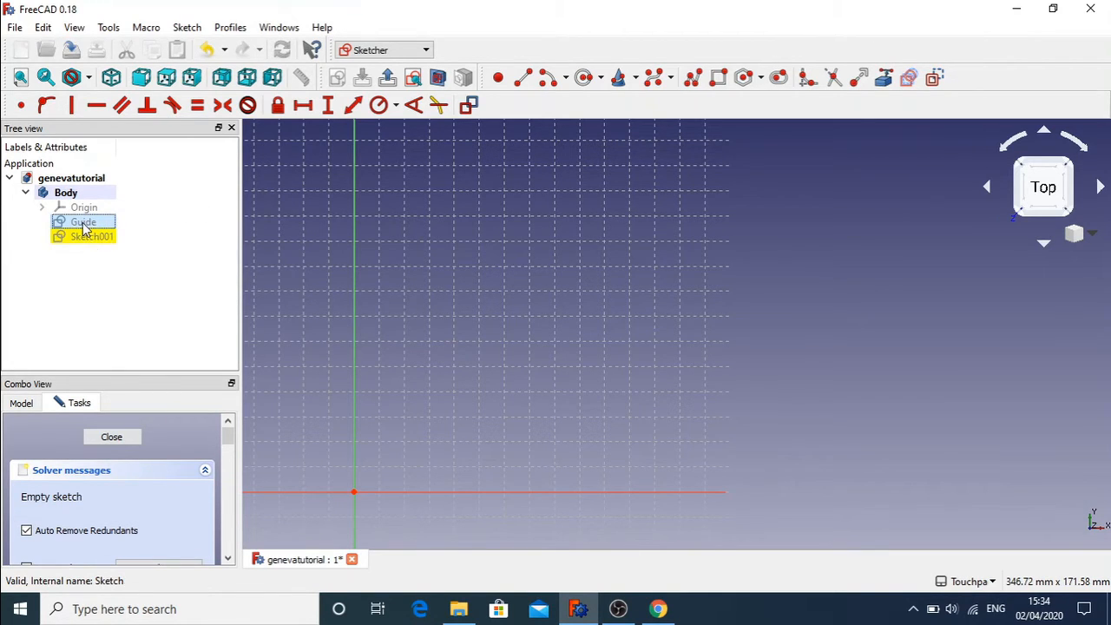
{"action": "right_click", "coordinate": [84, 224]}
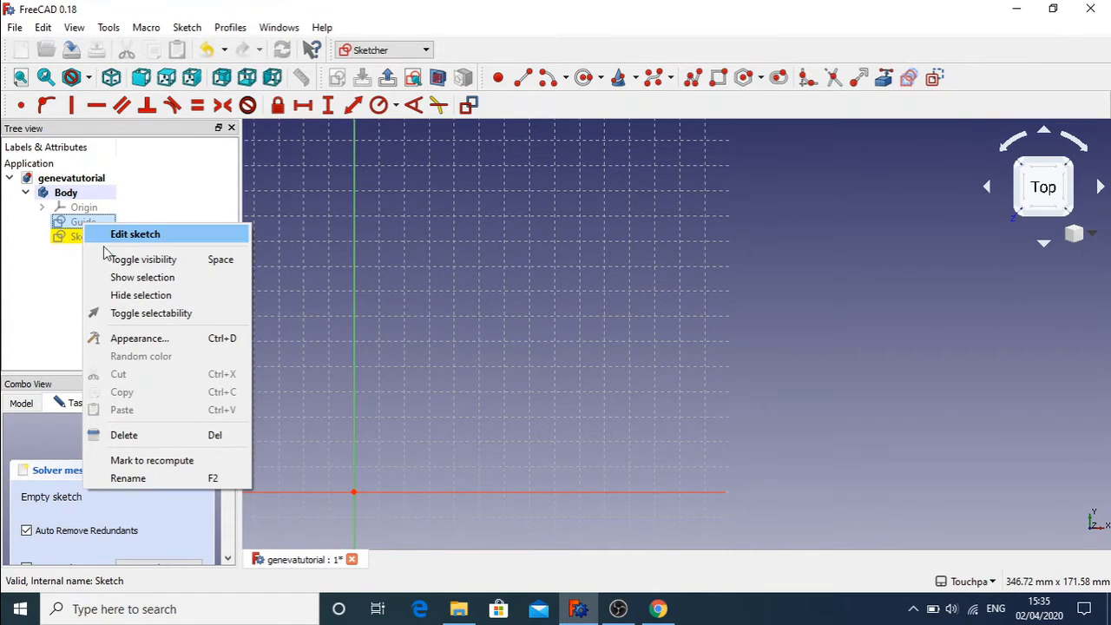
{"action": "left_click", "coordinate": [139, 260]}
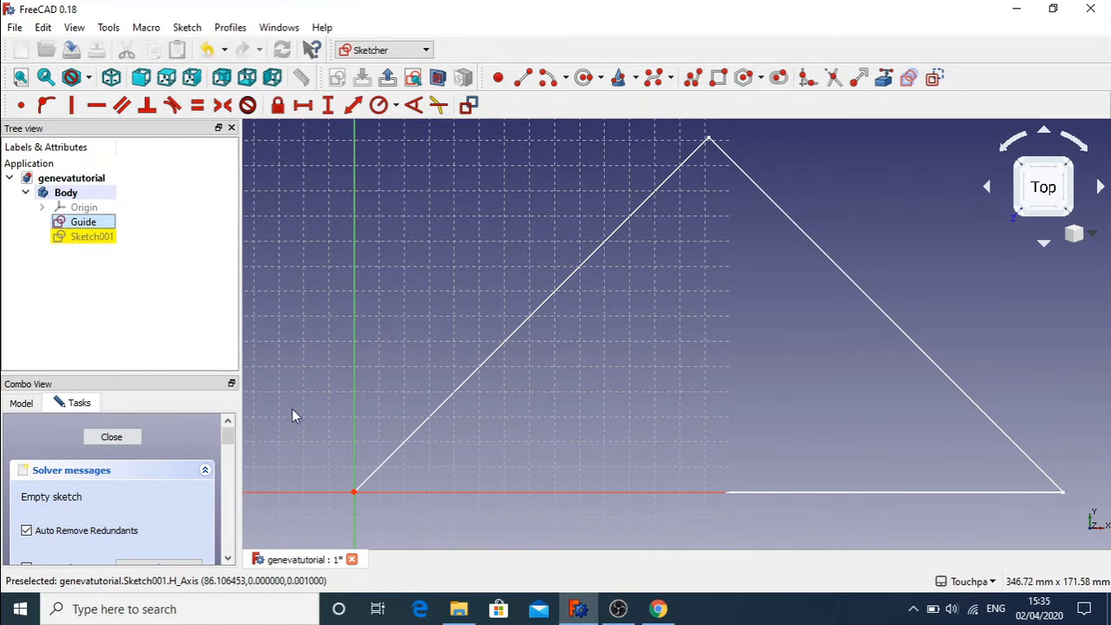
Rename the new sketch as LockWheel
{"action": "right_click", "coordinate": [96, 245]}
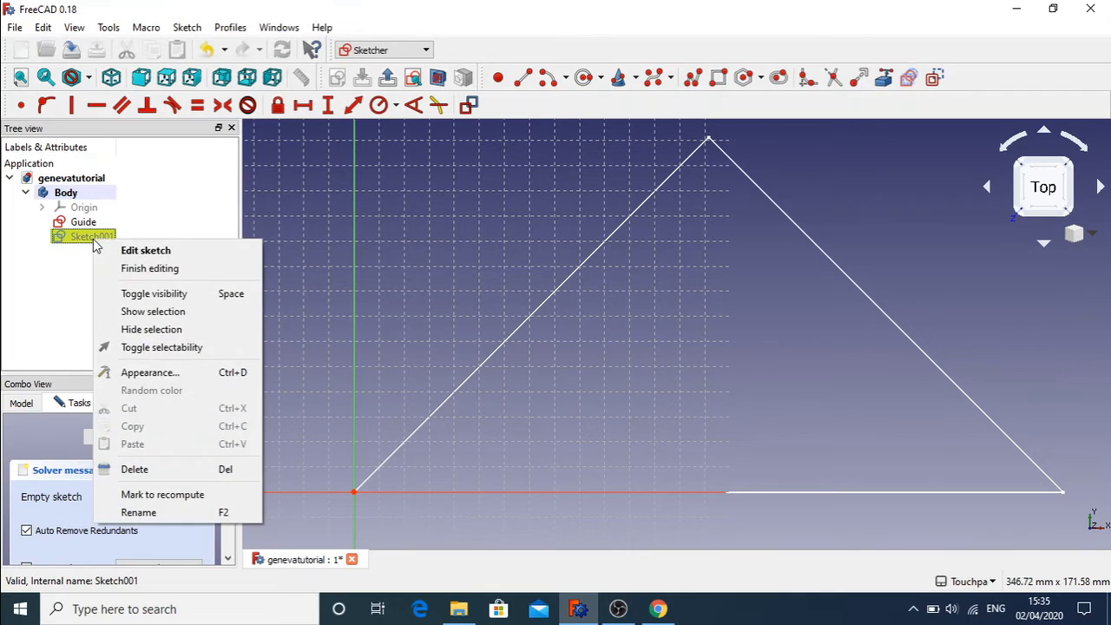
{"action": "left_click", "coordinate": [175, 511]}
{"action": "type", "text": "Lo"}
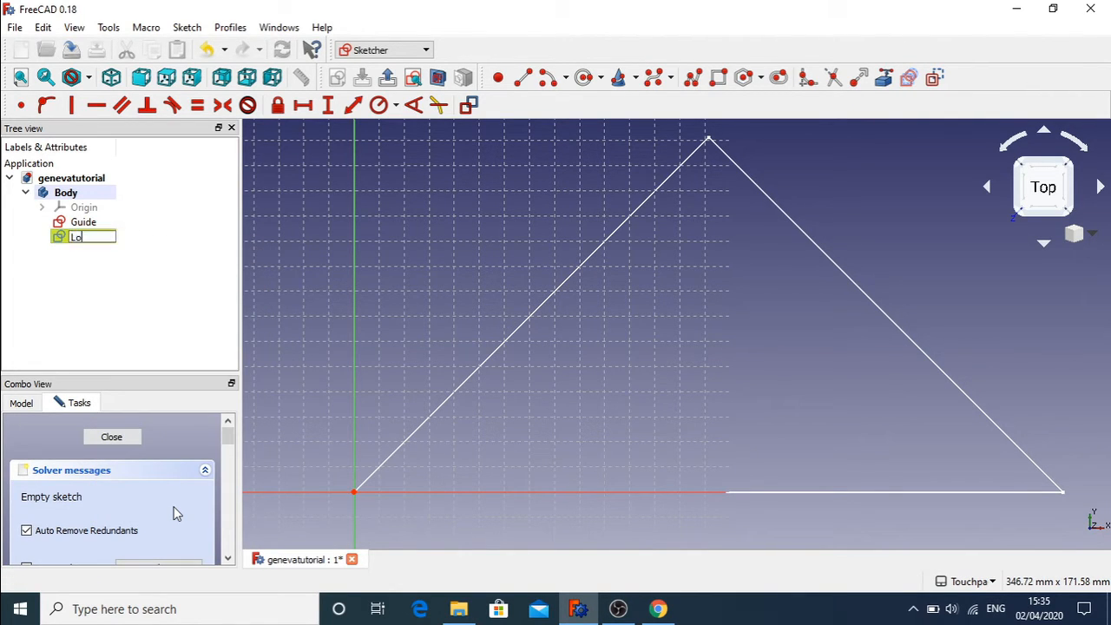
{"action": "type", "text": "ckWheel"}
{"action": "key", "text": "Return"}
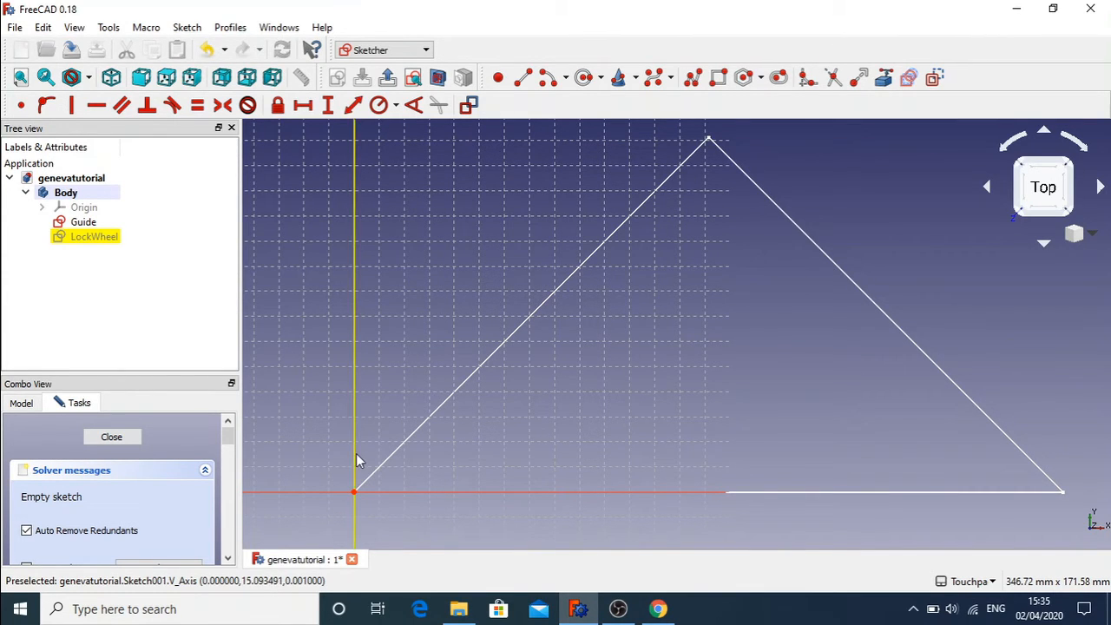
Finish editing the LockWheel sketch and open the Guide sketch for editing
{"action": "left_click", "coordinate": [379, 105]}
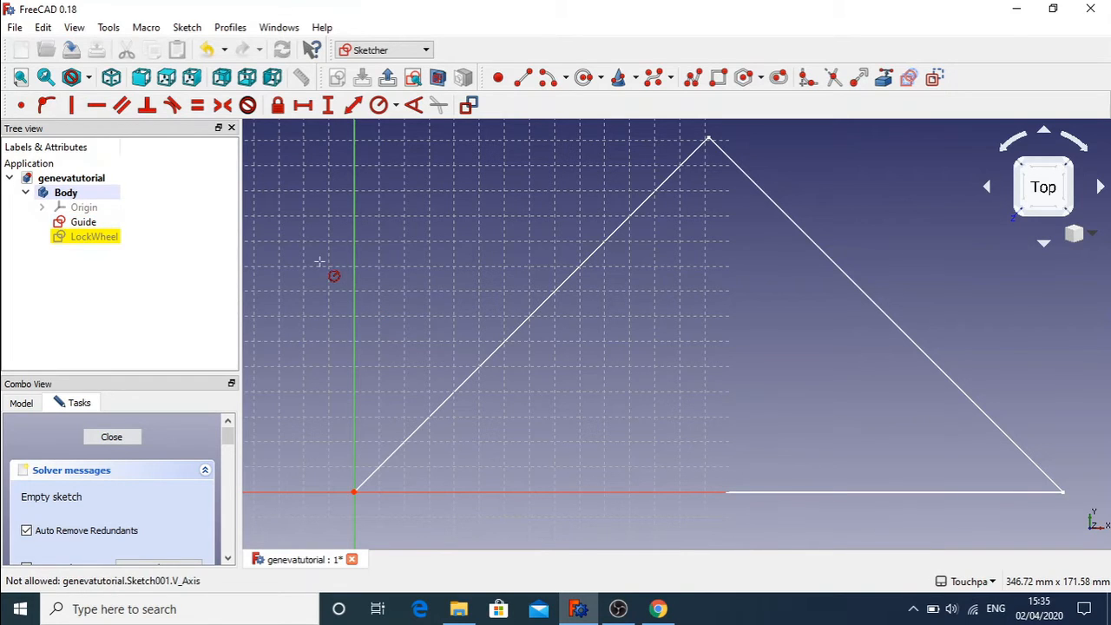
{"action": "left_click", "coordinate": [119, 435]}
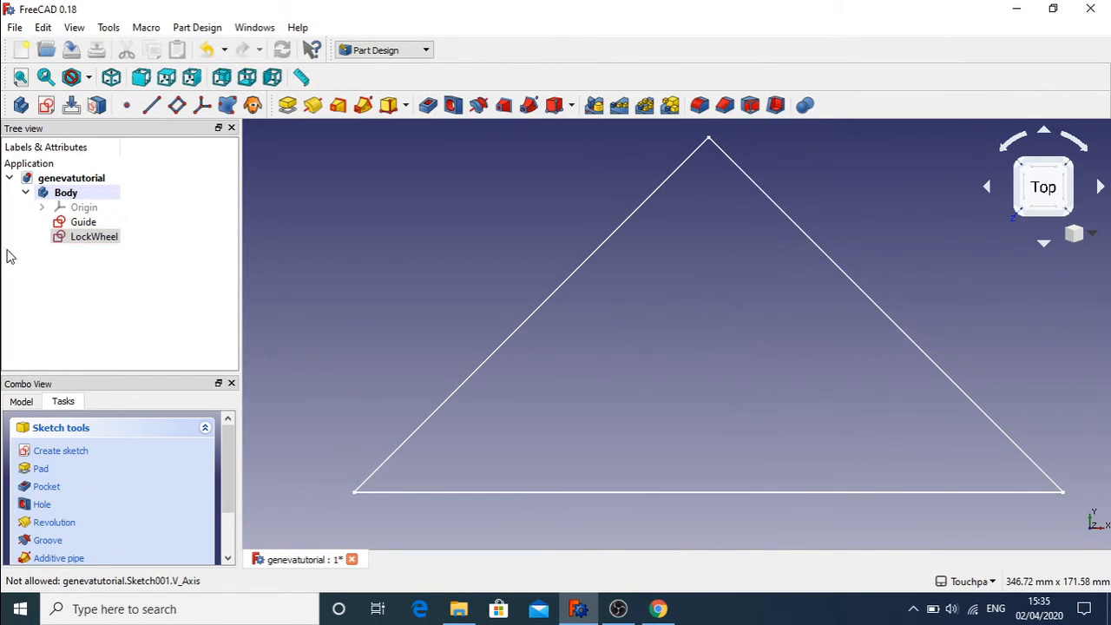
{"action": "double_click", "coordinate": [91, 223]}
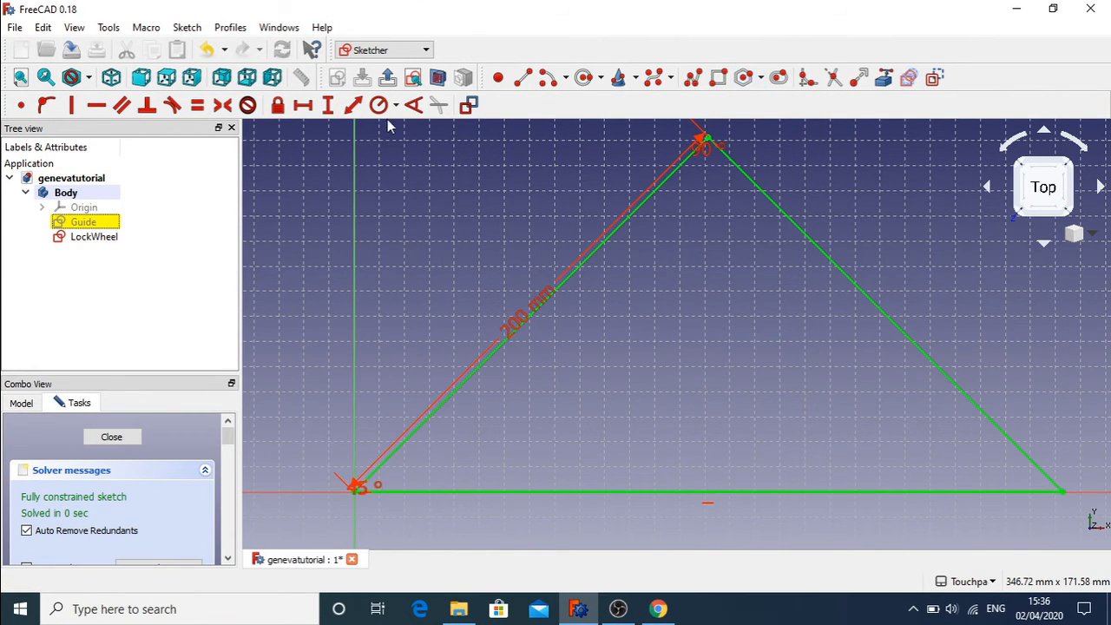
Deactivate the 45° angle constraint and the 200 mm length constraint in the Guide sketch
{"action": "left_click", "coordinate": [587, 78]}
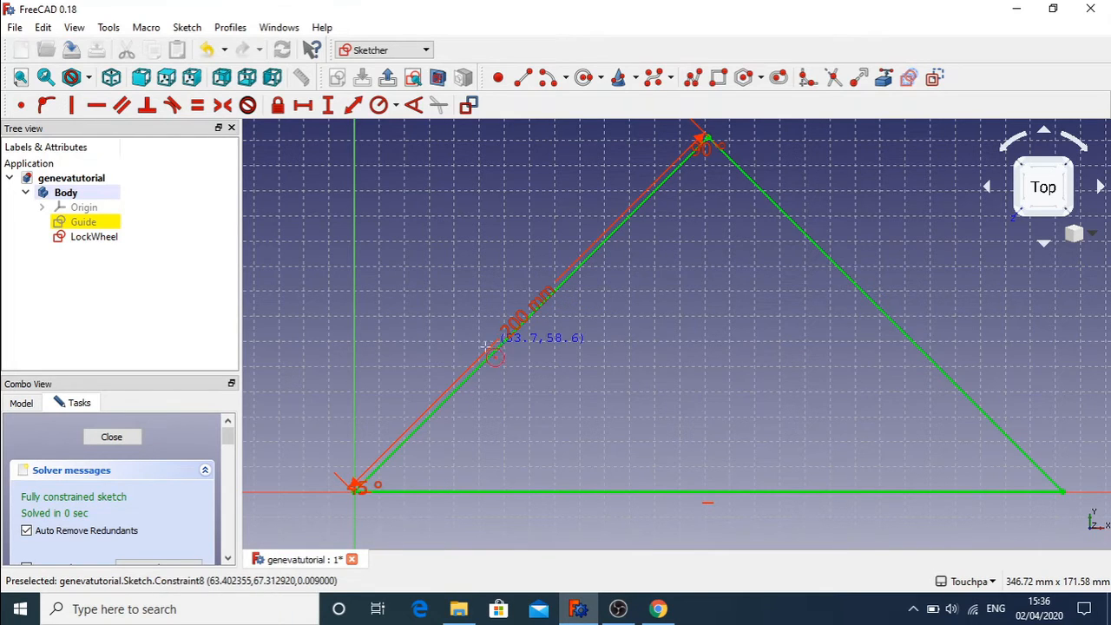
{"action": "key", "text": "Escape"}
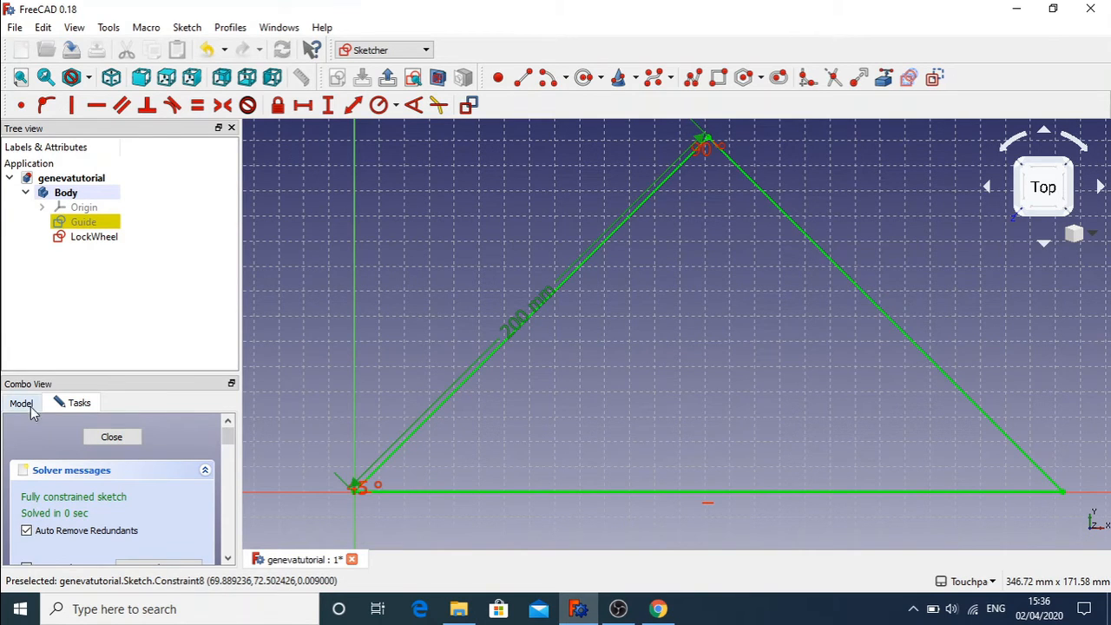
{"action": "left_click_drag", "start_coordinate": [229, 432], "coordinate": [228, 503]}
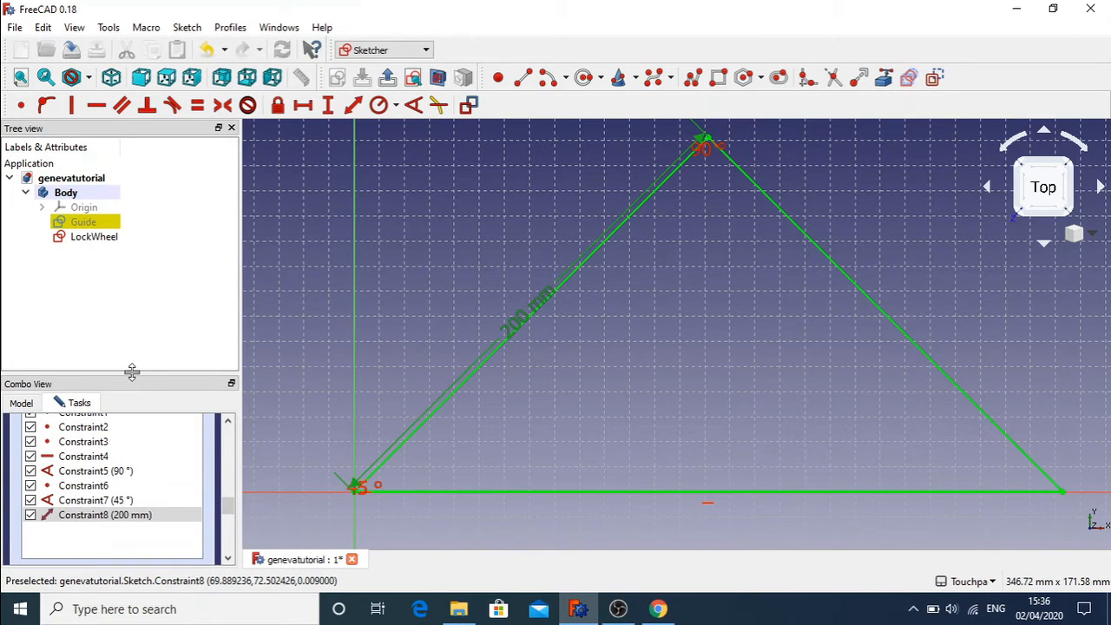
{"action": "left_click_drag", "start_coordinate": [132, 377], "coordinate": [134, 266]}
{"action": "left_click", "coordinate": [31, 414]}
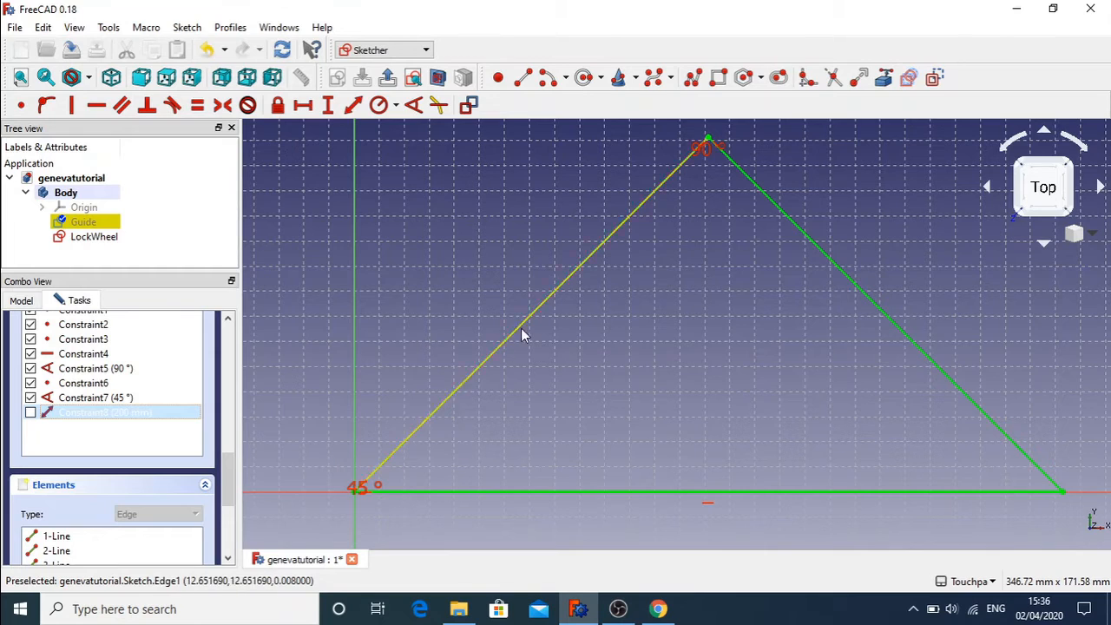
{"action": "left_click", "coordinate": [30, 397]}
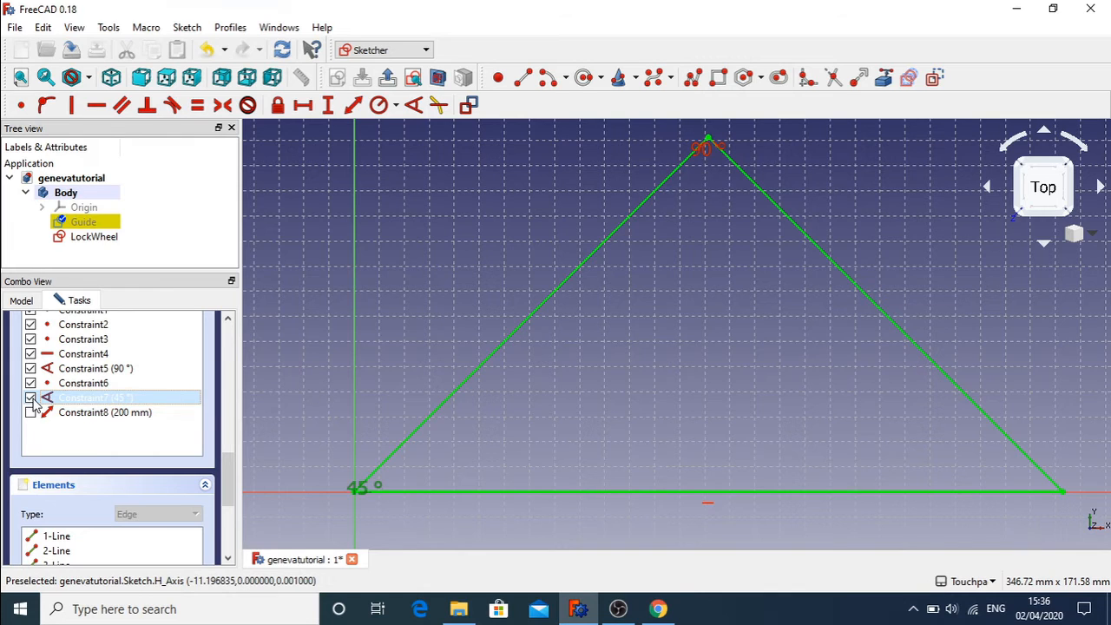
{"action": "left_click", "coordinate": [31, 398]}
{"action": "left_click", "coordinate": [415, 341]}
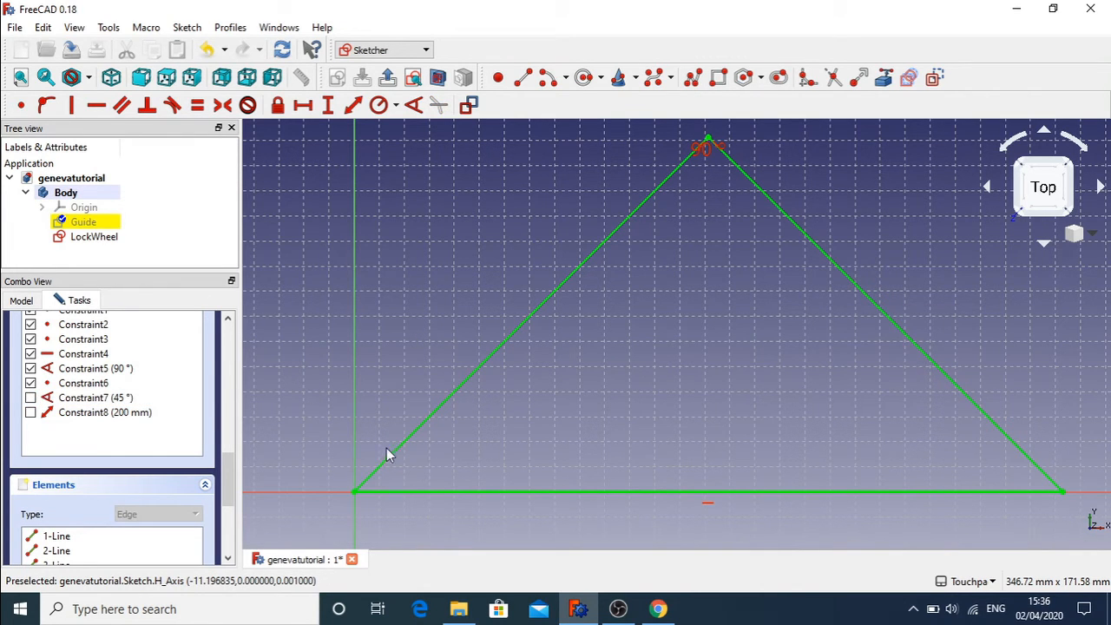
Draw a circle of about 200 mm radius centred on the sketch origin, passing near the triangle's apex
{"action": "left_click", "coordinate": [354, 493]}
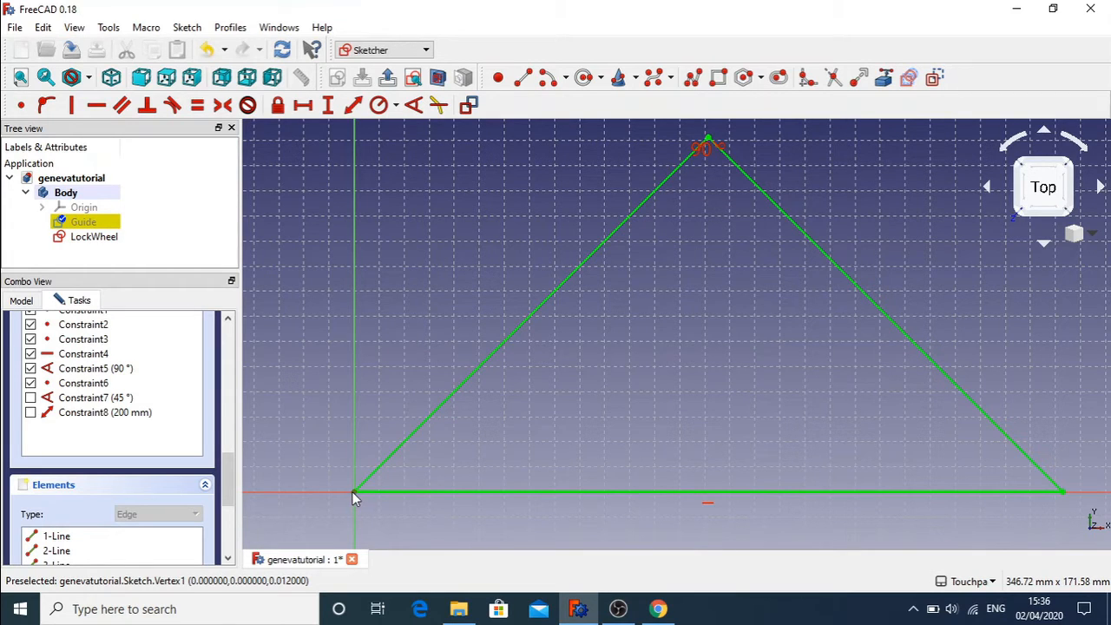
{"action": "left_click", "coordinate": [585, 78]}
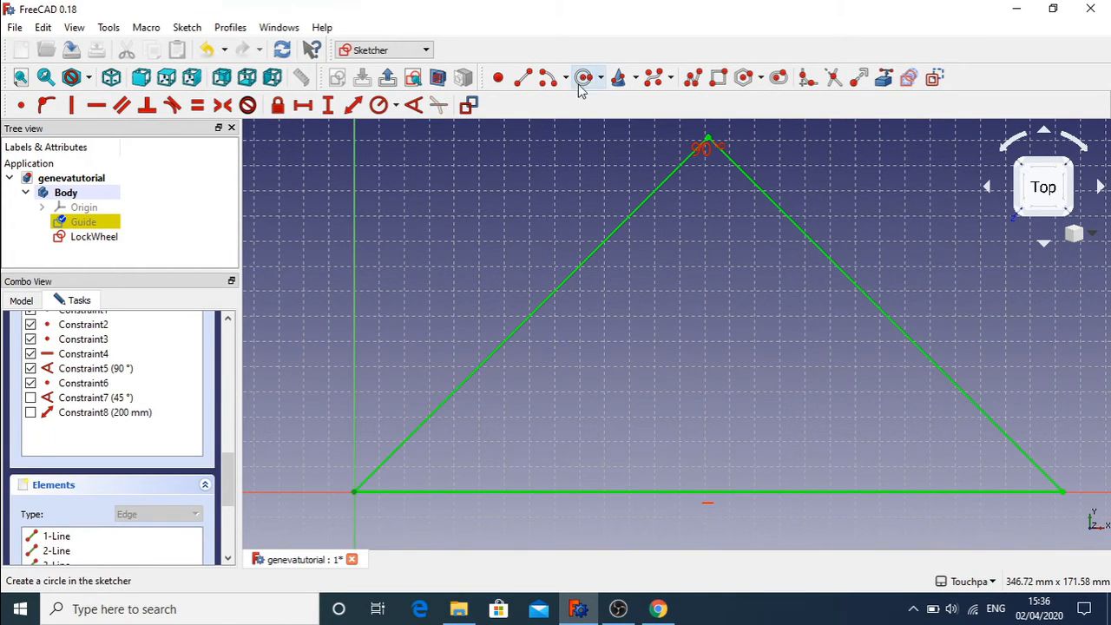
{"action": "left_click", "coordinate": [353, 492]}
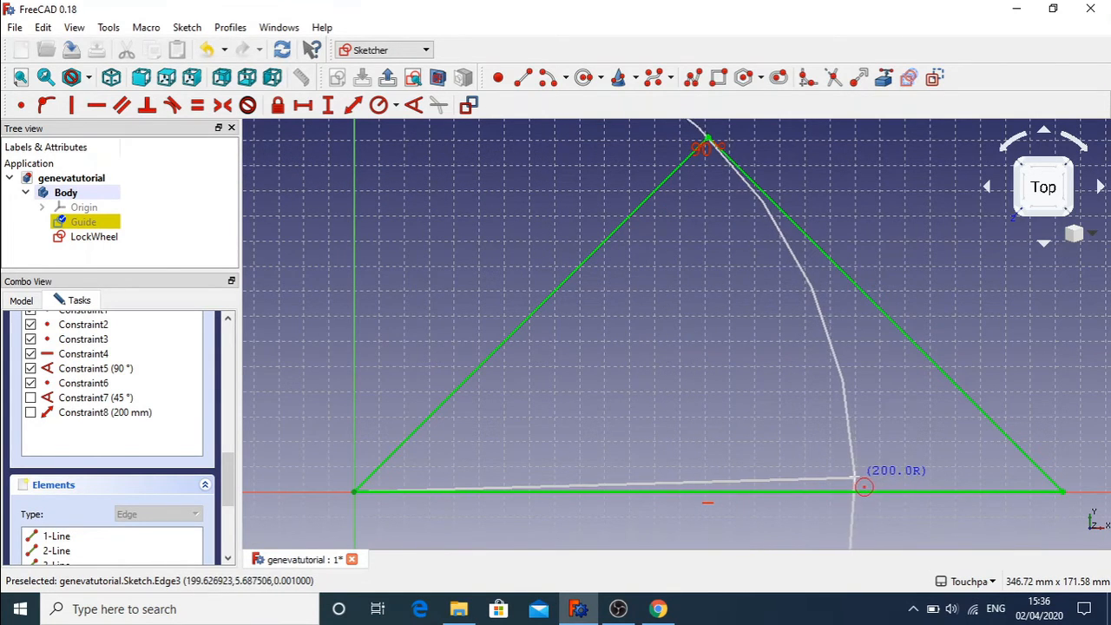
{"action": "left_click", "coordinate": [863, 500]}
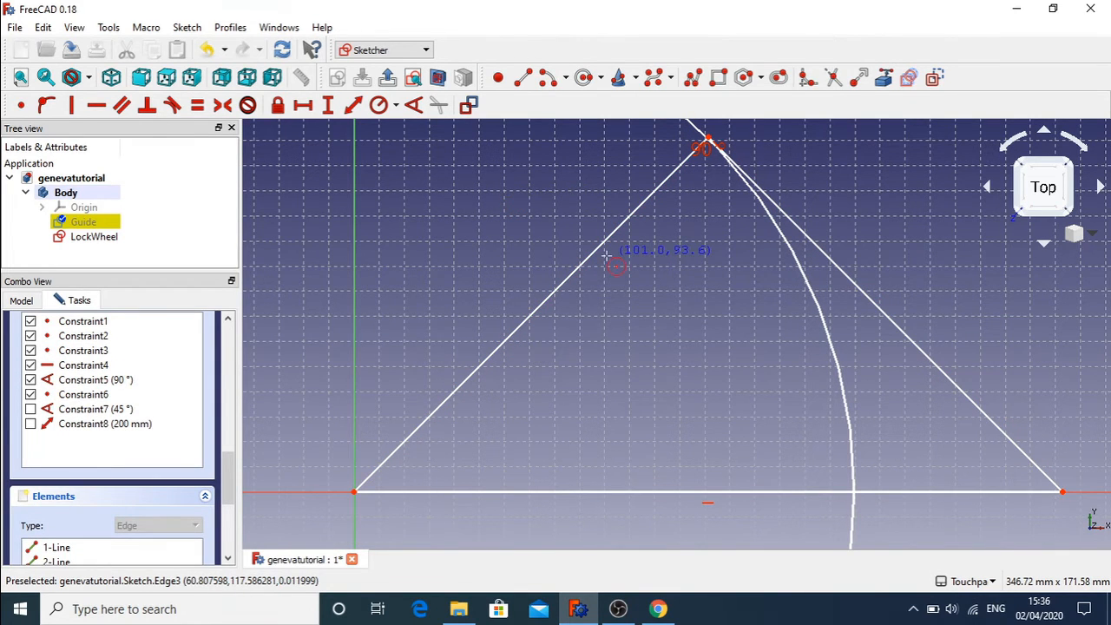
Constrain the radius of the origin-centred circle to 200 mm
{"action": "scroll", "coordinate": [607, 256], "scroll_direction": "down", "scroll_amount": 8}
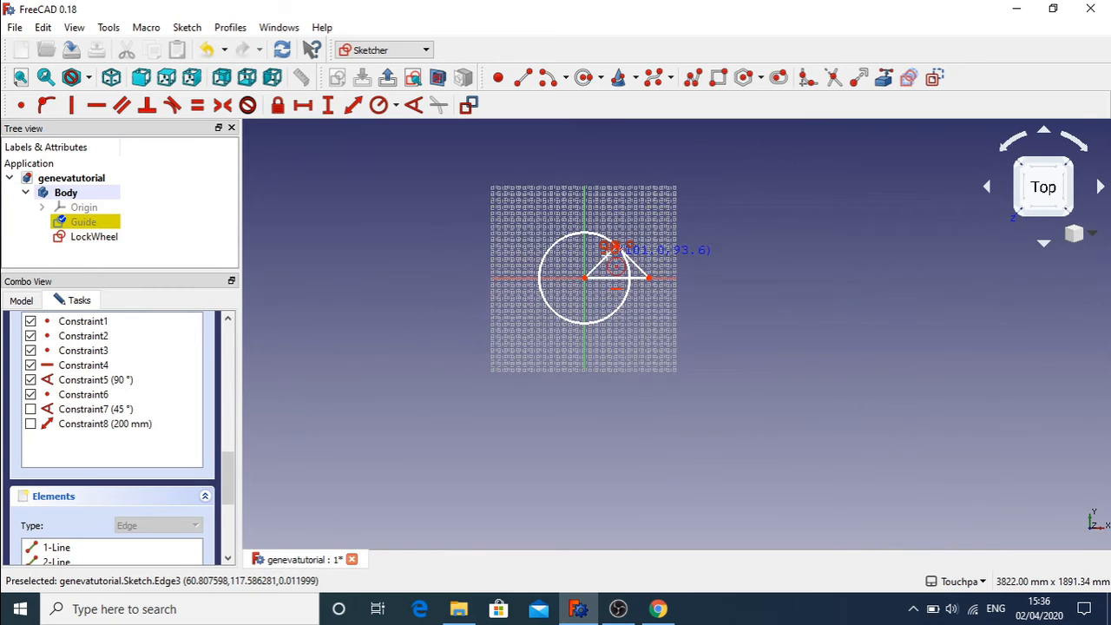
{"action": "scroll", "coordinate": [606, 254], "scroll_direction": "up", "scroll_amount": 8}
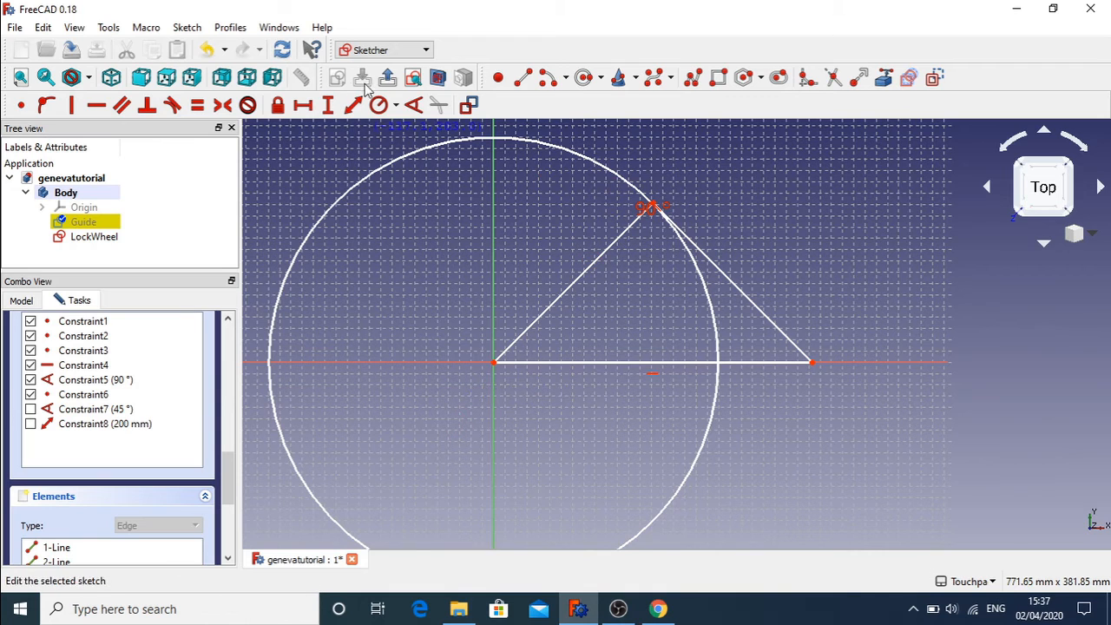
{"action": "left_click", "coordinate": [379, 105]}
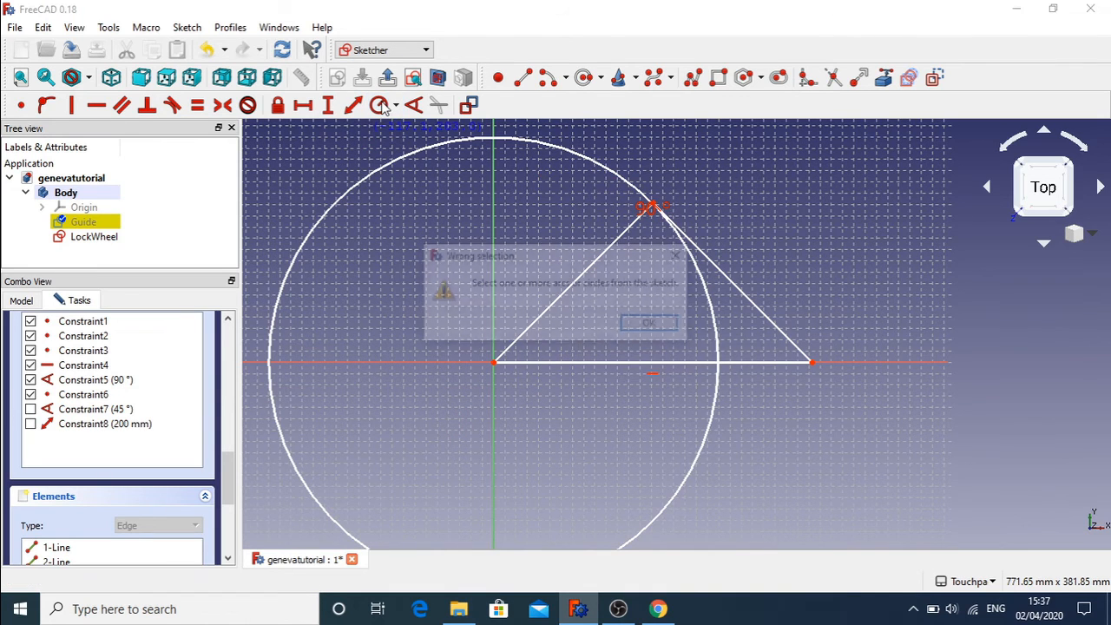
{"action": "left_click", "coordinate": [656, 326]}
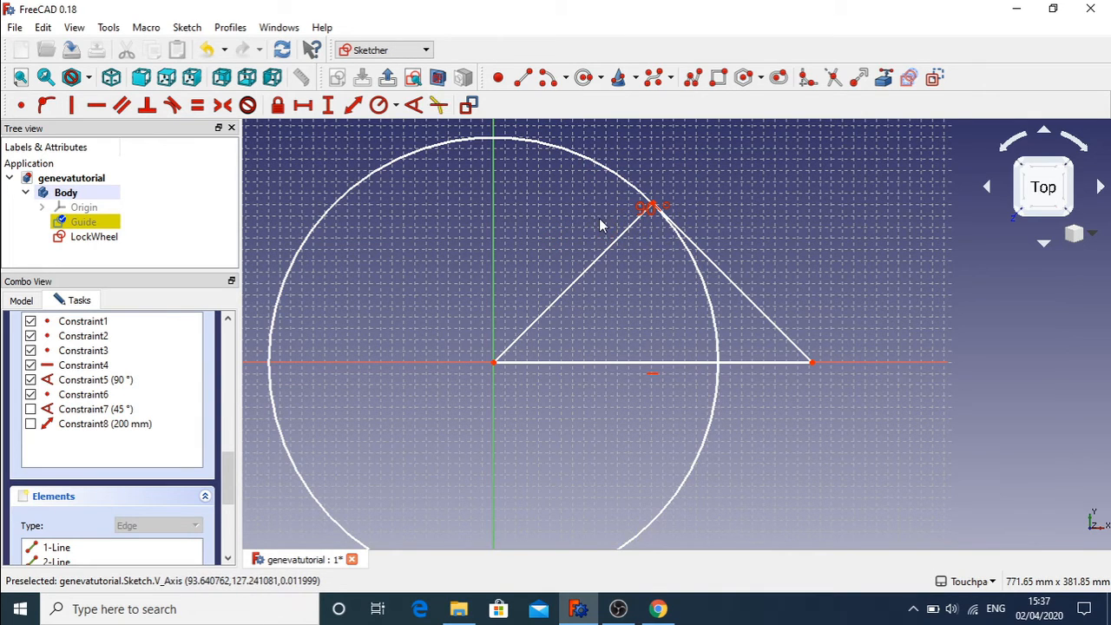
{"action": "left_click", "coordinate": [600, 167]}
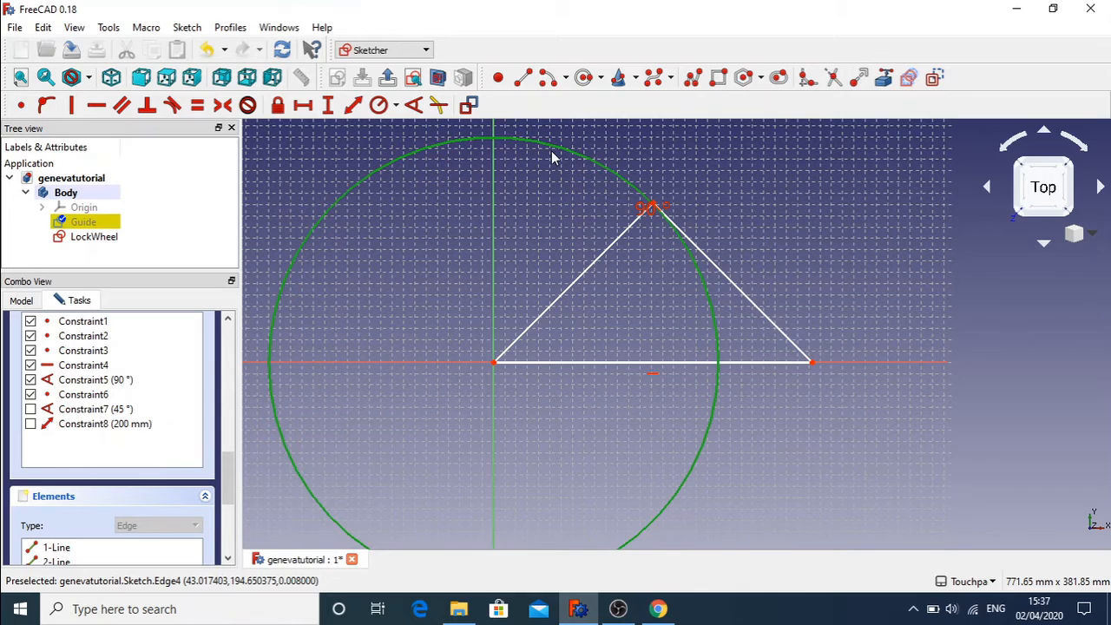
{"action": "left_click", "coordinate": [378, 105]}
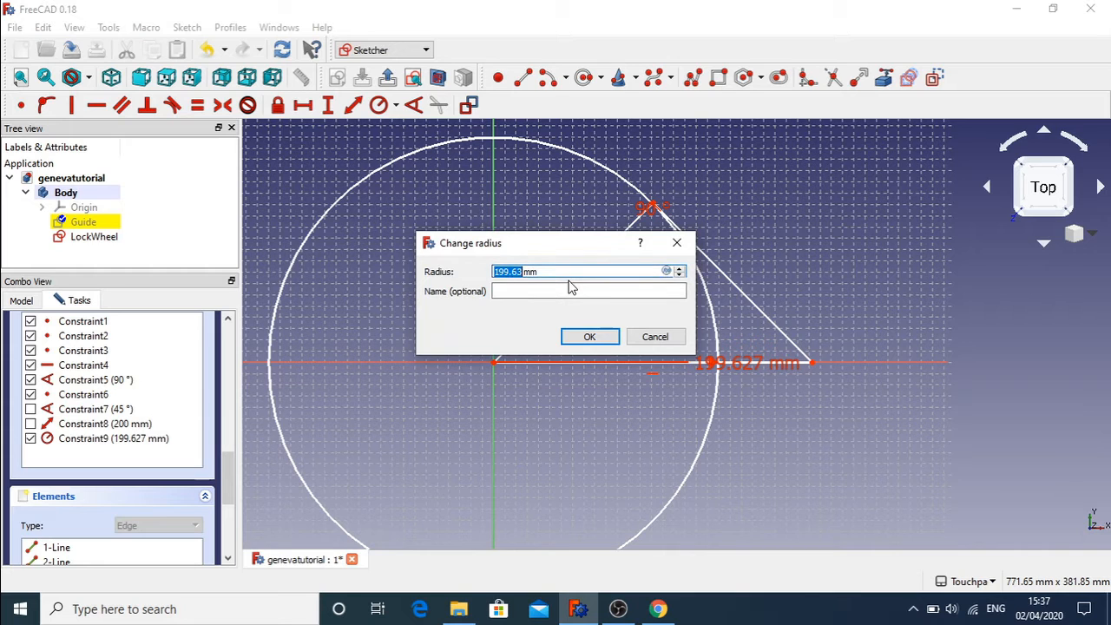
{"action": "type", "text": "200"}
{"action": "key", "text": "Return"}
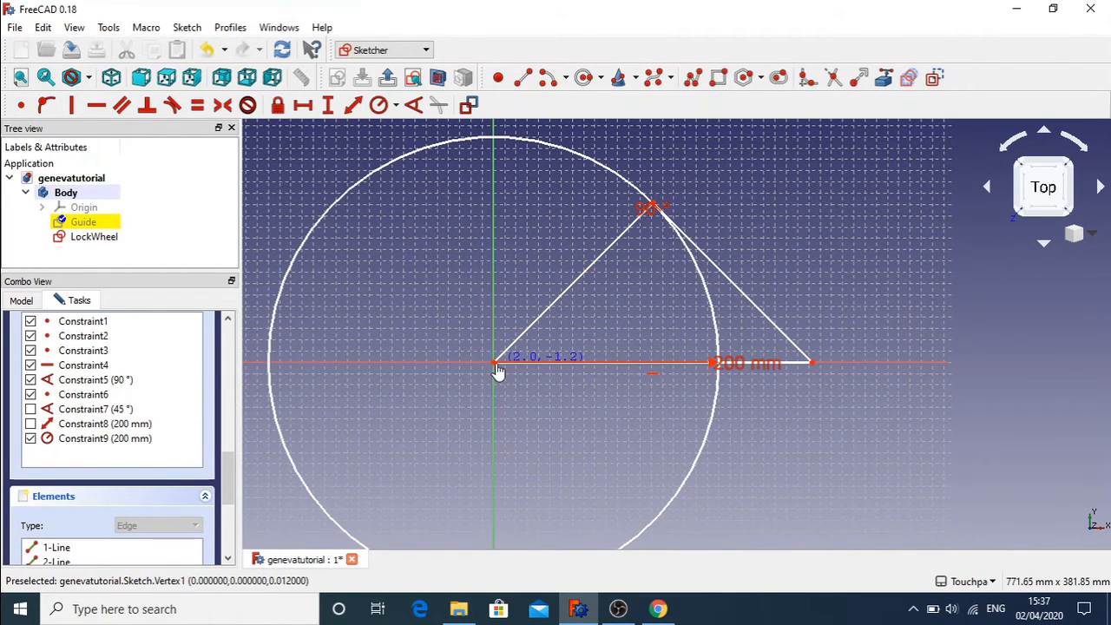
{"action": "left_click", "coordinate": [629, 183]}
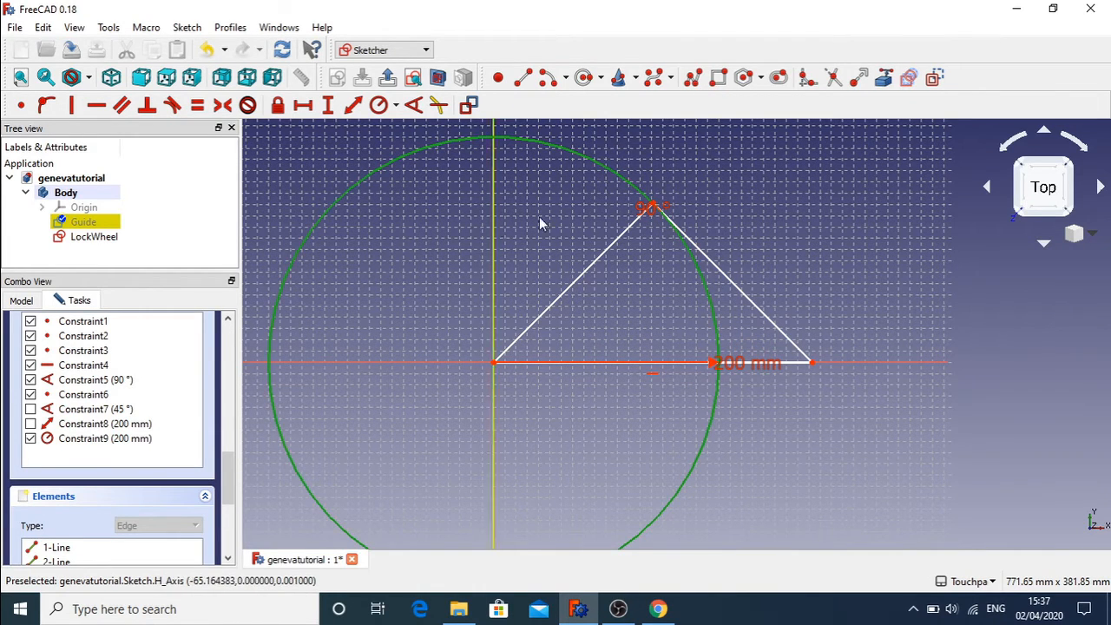
{"action": "left_click", "coordinate": [578, 246]}
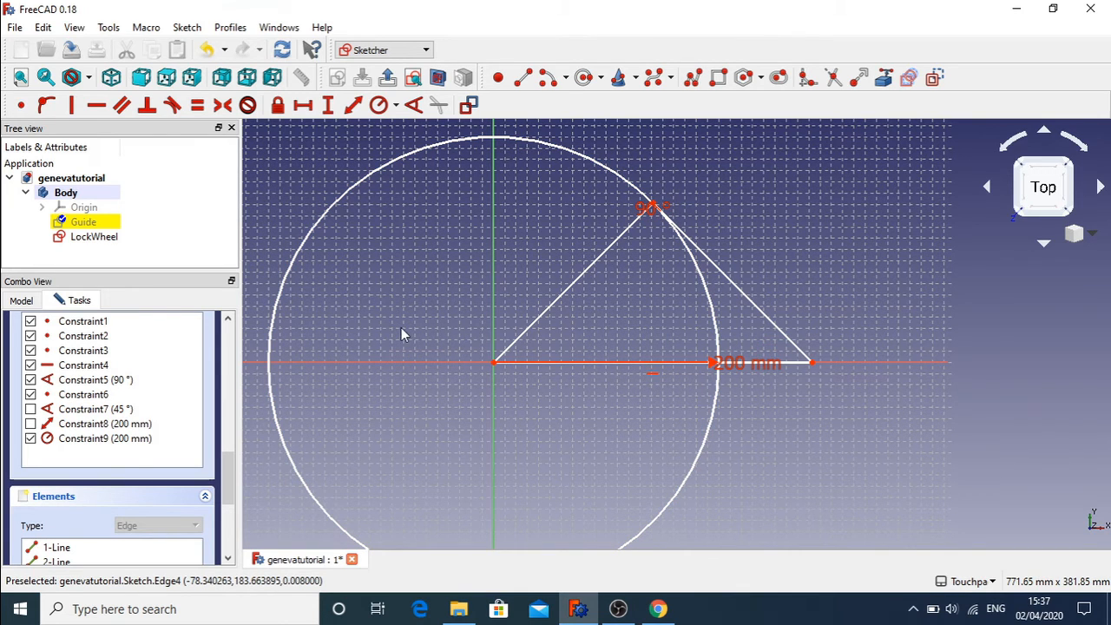
Leave the Guide sketch and open the LockWheel sketch for editing
{"action": "double_click", "coordinate": [87, 237]}
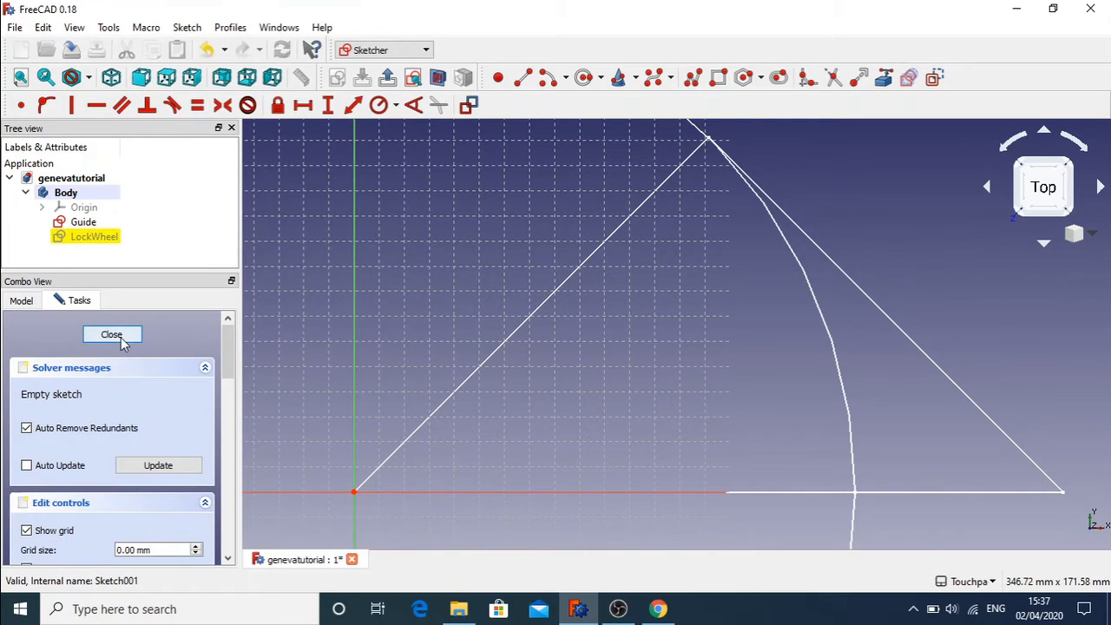
{"action": "left_click", "coordinate": [121, 337]}
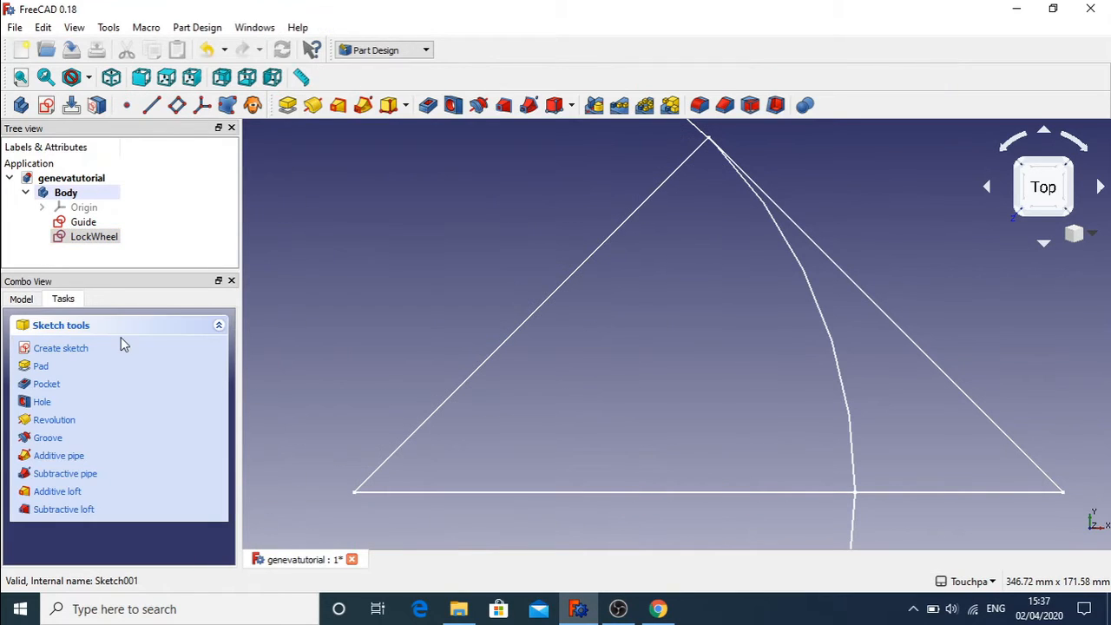
{"action": "right_click", "coordinate": [96, 241]}
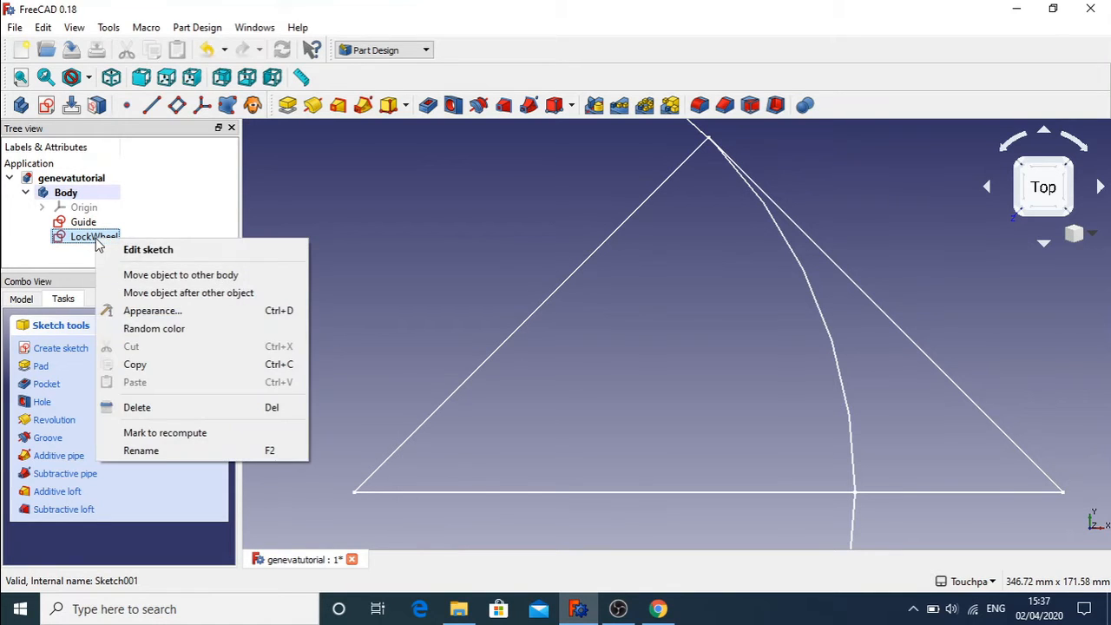
{"action": "left_click", "coordinate": [139, 251]}
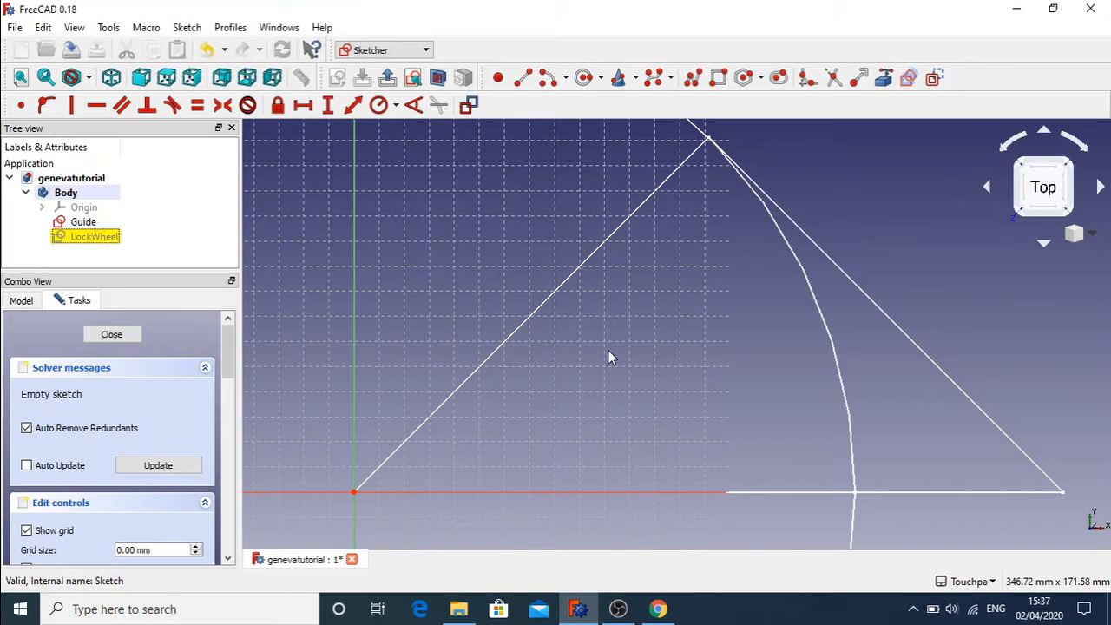
{"action": "scroll", "coordinate": [609, 356], "scroll_direction": "down", "scroll_amount": 10}
{"action": "scroll", "coordinate": [609, 356], "scroll_direction": "up", "scroll_amount": 5}
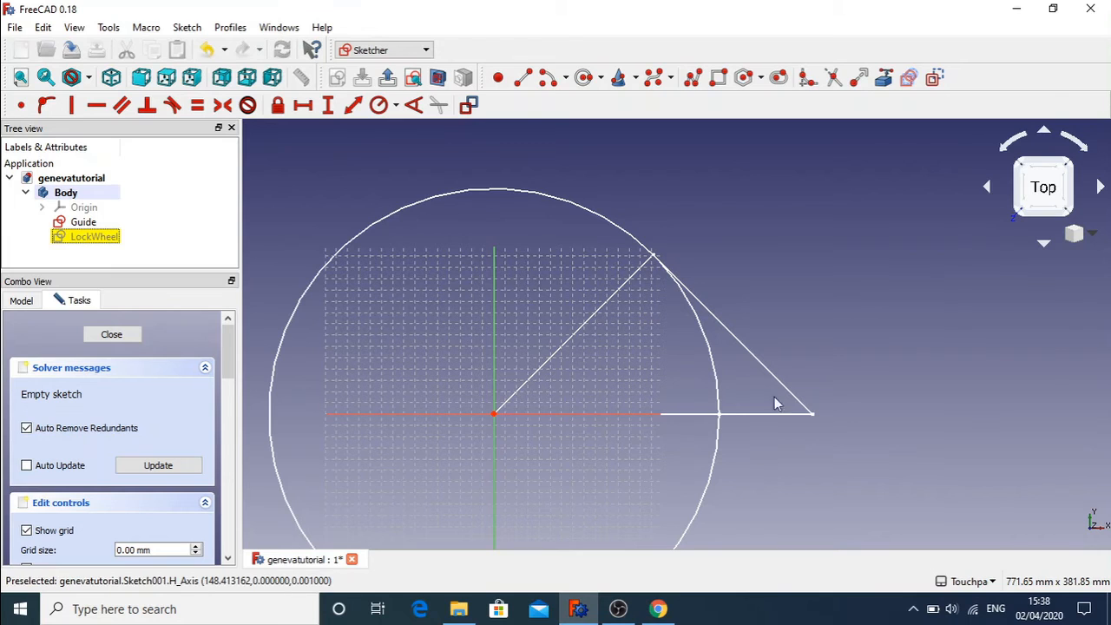
Switch to Chrome and consult Step 7, Basic Lock Wheel Start, of the Instructables guide
{"action": "left_click", "coordinate": [658, 608]}
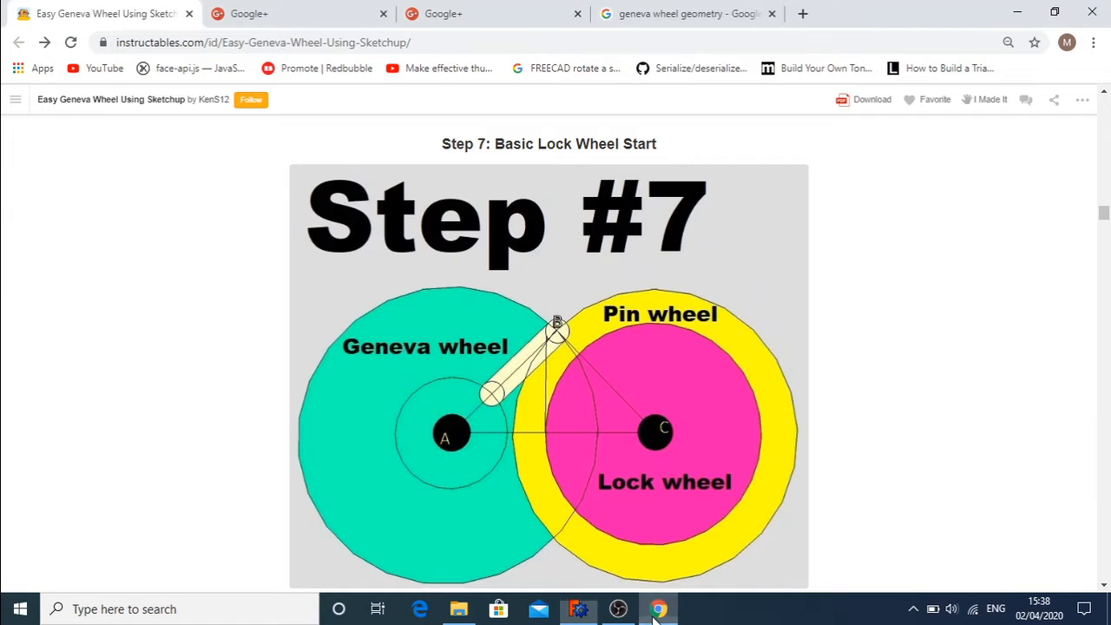
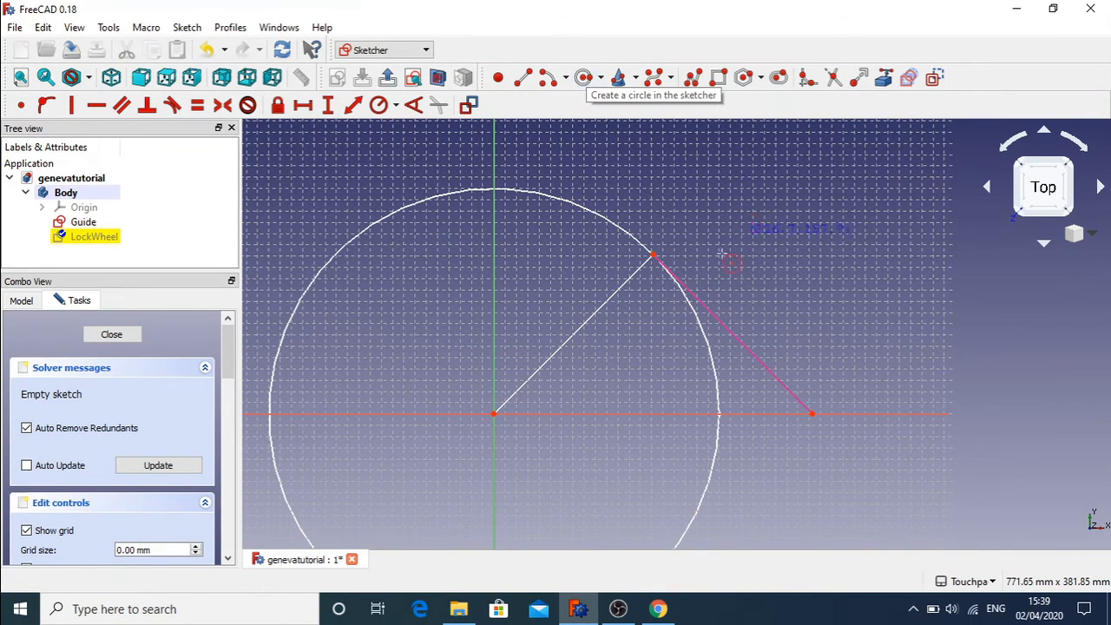
Draw a small circle beside the triangle's apex in the LockWheel sketch and constrain its radius to 20 mm
{"action": "left_click", "coordinate": [586, 80]}
{"action": "left_click", "coordinate": [678, 236]}
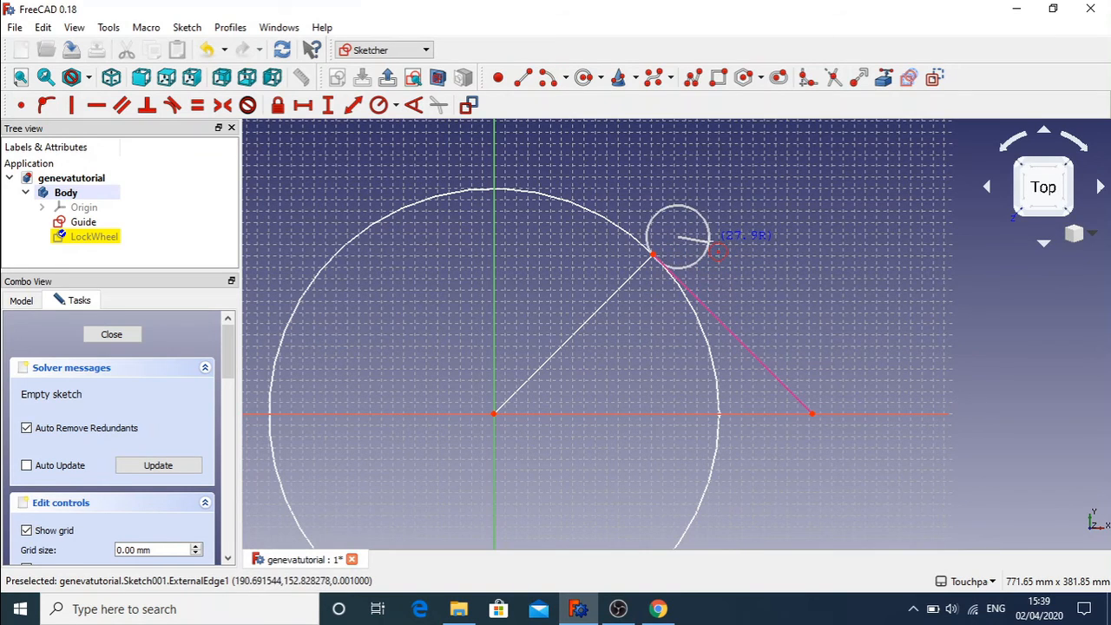
{"action": "left_click", "coordinate": [711, 240]}
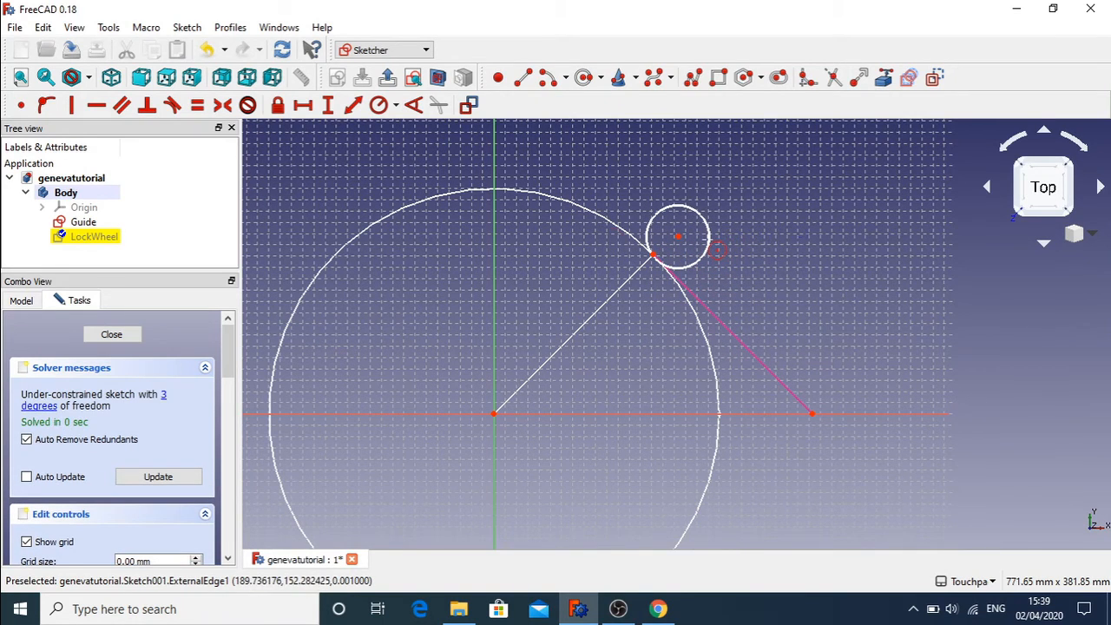
{"action": "left_click", "coordinate": [379, 107]}
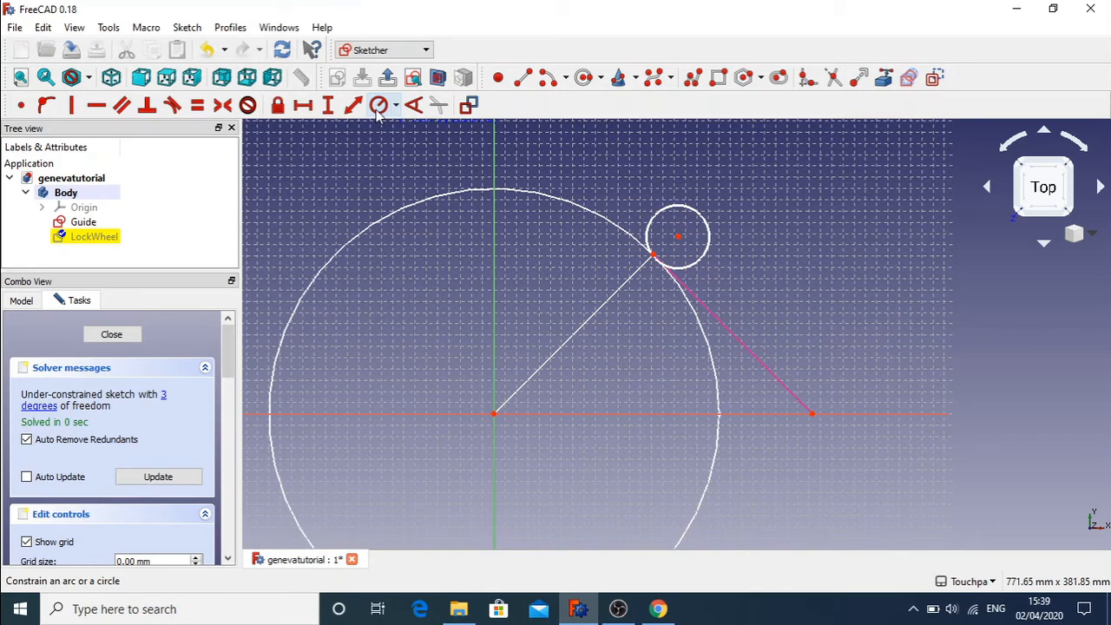
{"action": "left_click", "coordinate": [711, 242]}
{"action": "type", "text": "20"}
{"action": "key", "text": "Return"}
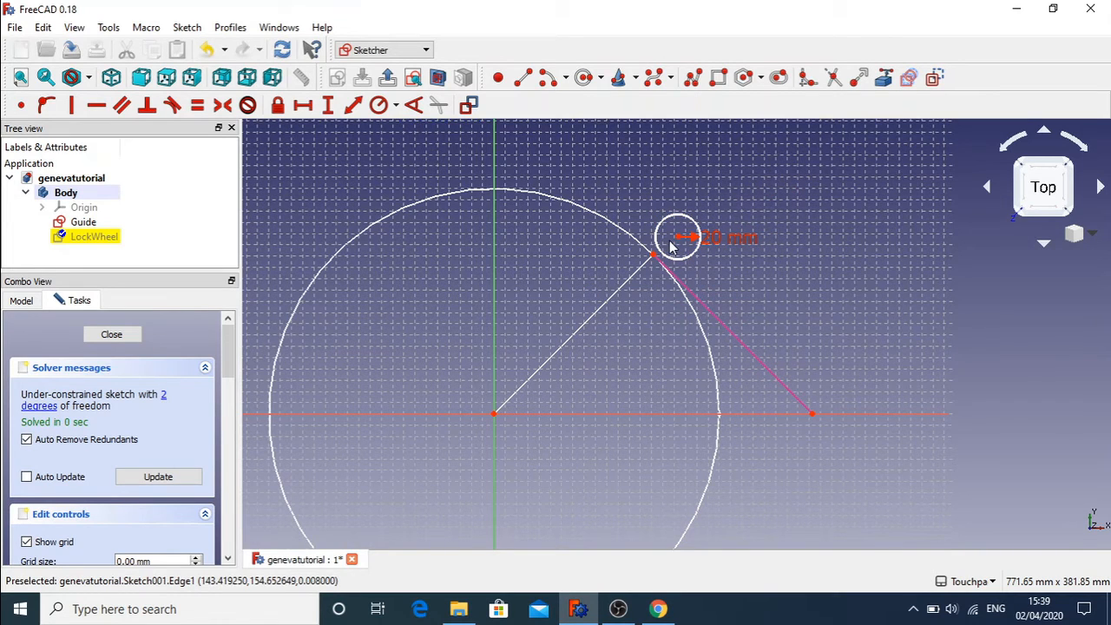
Move the 20 mm radius circle aside and make its centre coincident with the triangle's apex
{"action": "left_click_drag", "start_coordinate": [683, 237], "coordinate": [611, 267]}
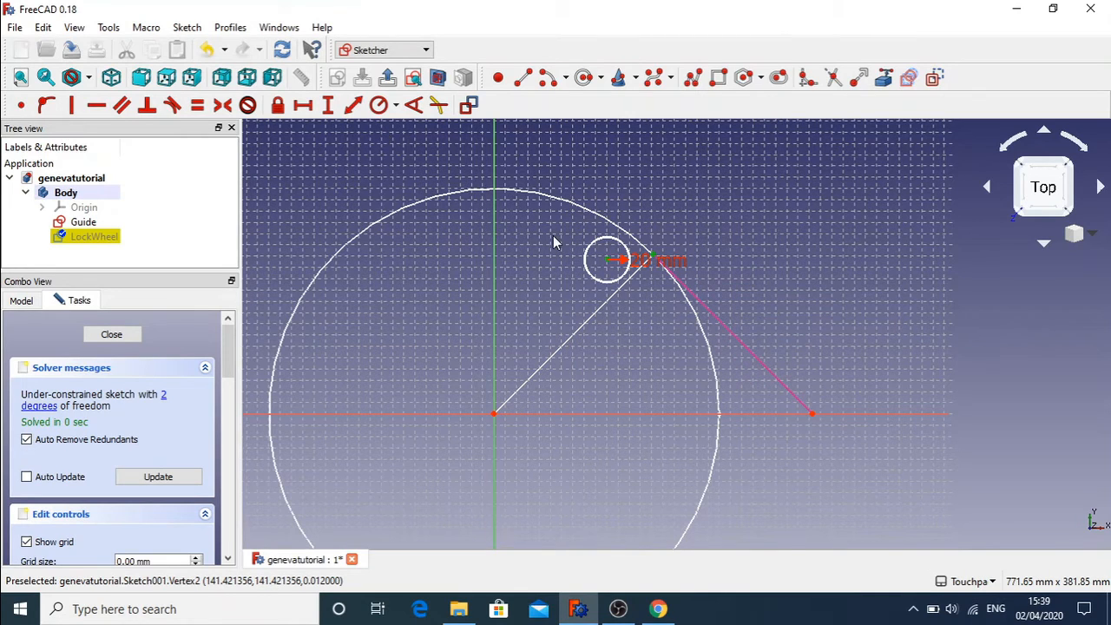
{"action": "left_click", "coordinate": [21, 105]}
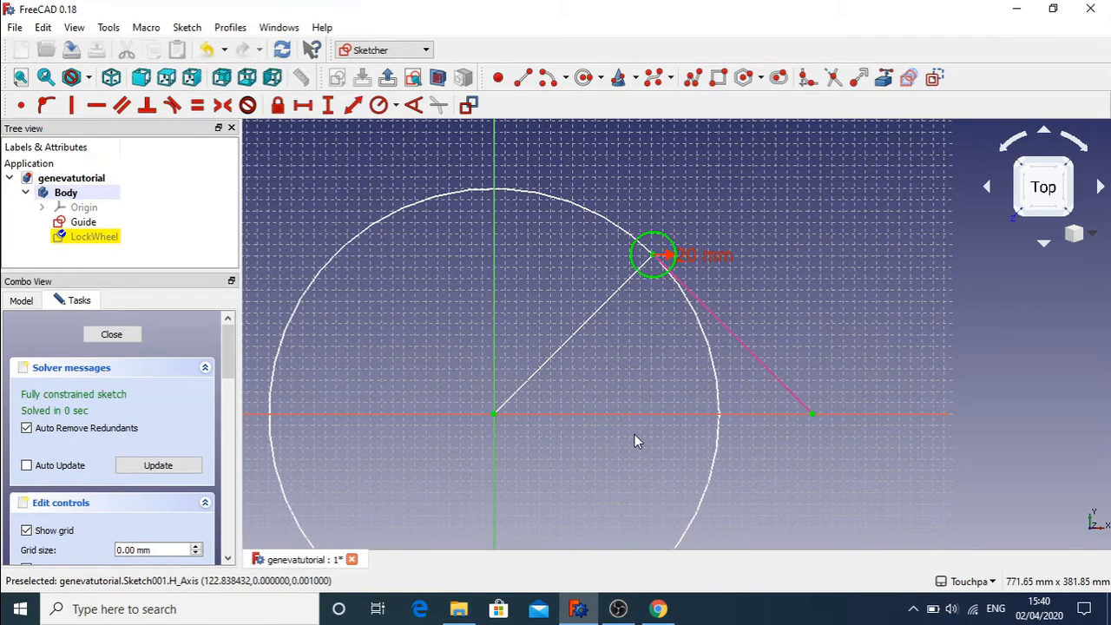
Draw a vertical line from the leftmost point of the small circle down to just below the horizontal axis
{"action": "left_click", "coordinate": [632, 254]}
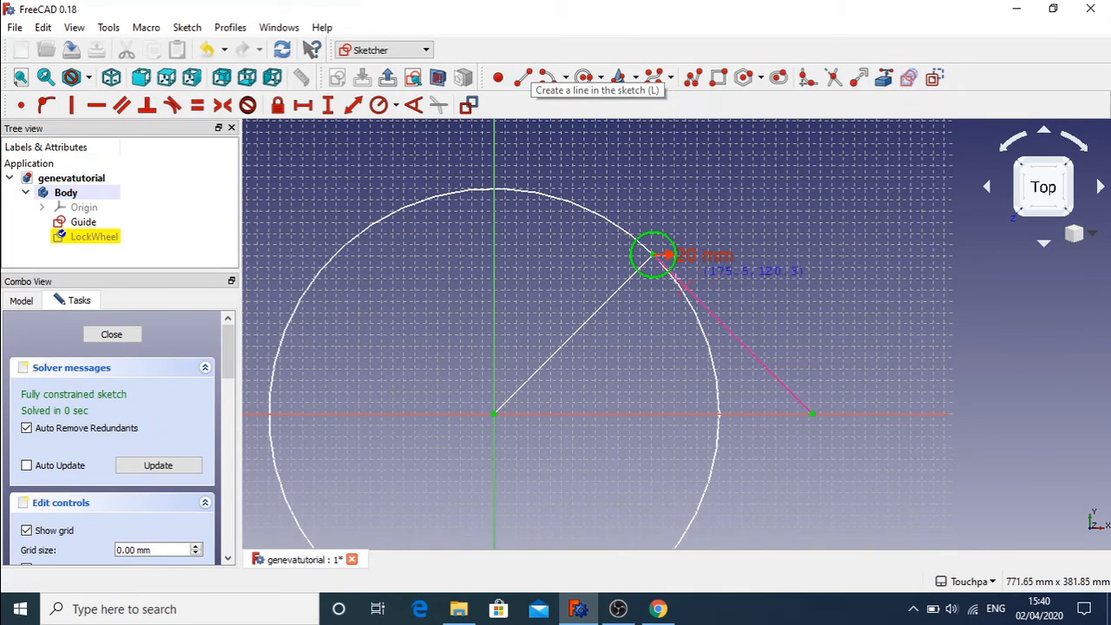
{"action": "left_click", "coordinate": [652, 253]}
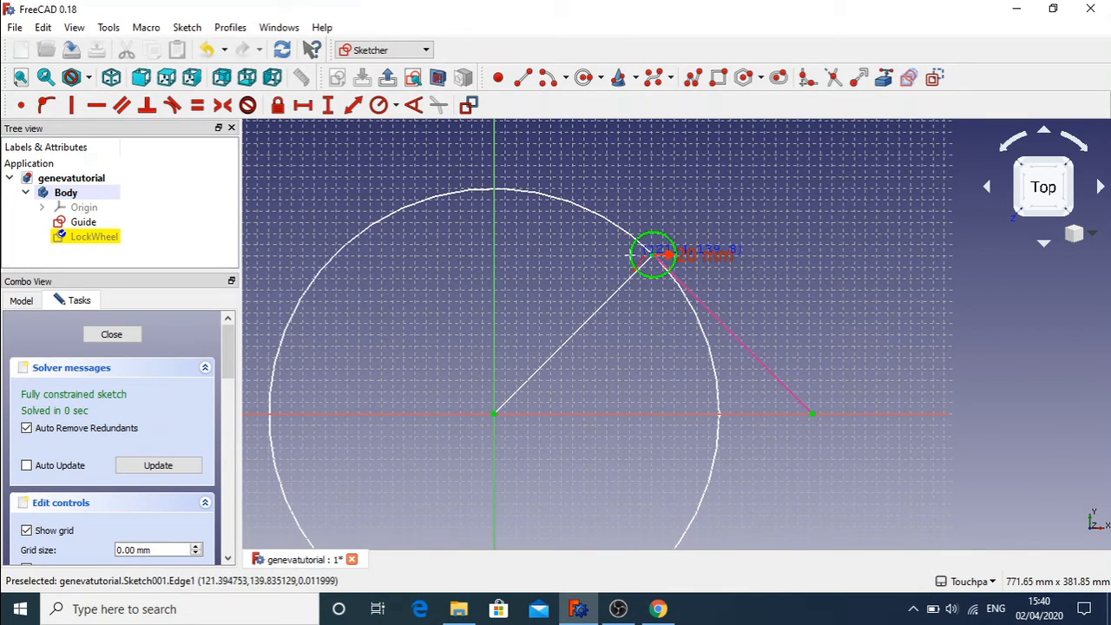
{"action": "left_click", "coordinate": [631, 441]}
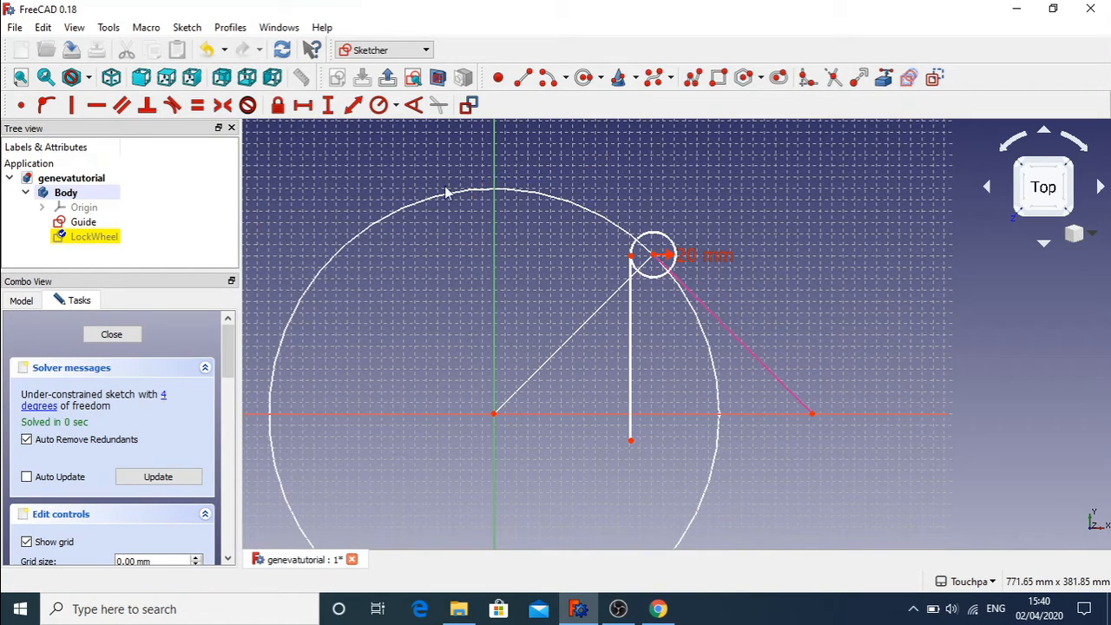
Constrain the line to be vertical and fix its upper endpoint onto the 20 mm circle at the triangle's apex
{"action": "left_click", "coordinate": [69, 106]}
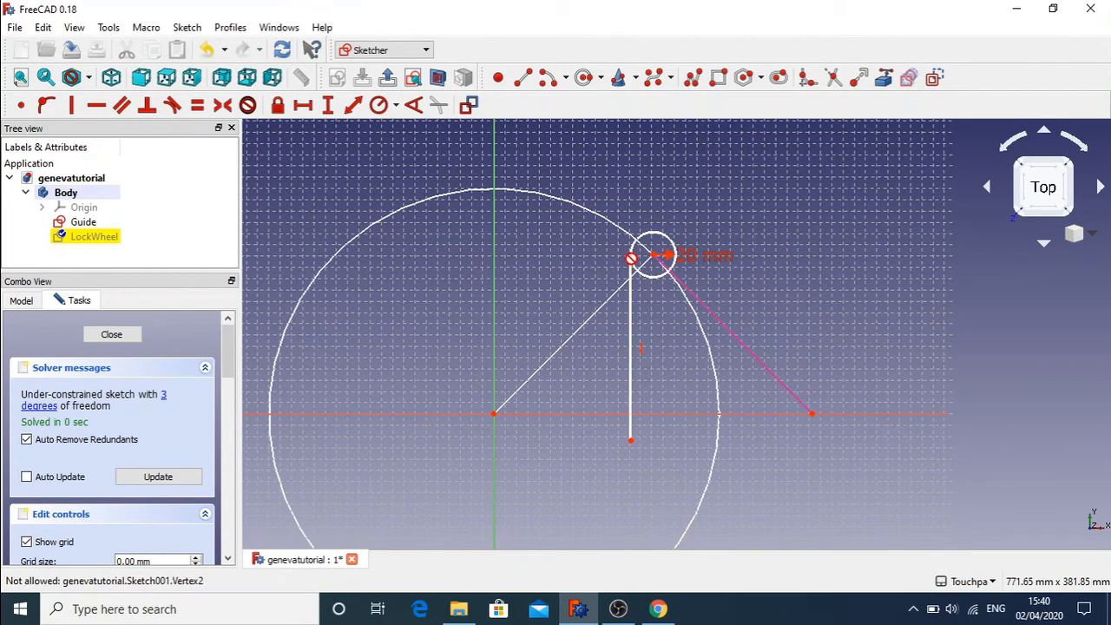
{"action": "left_click", "coordinate": [632, 258]}
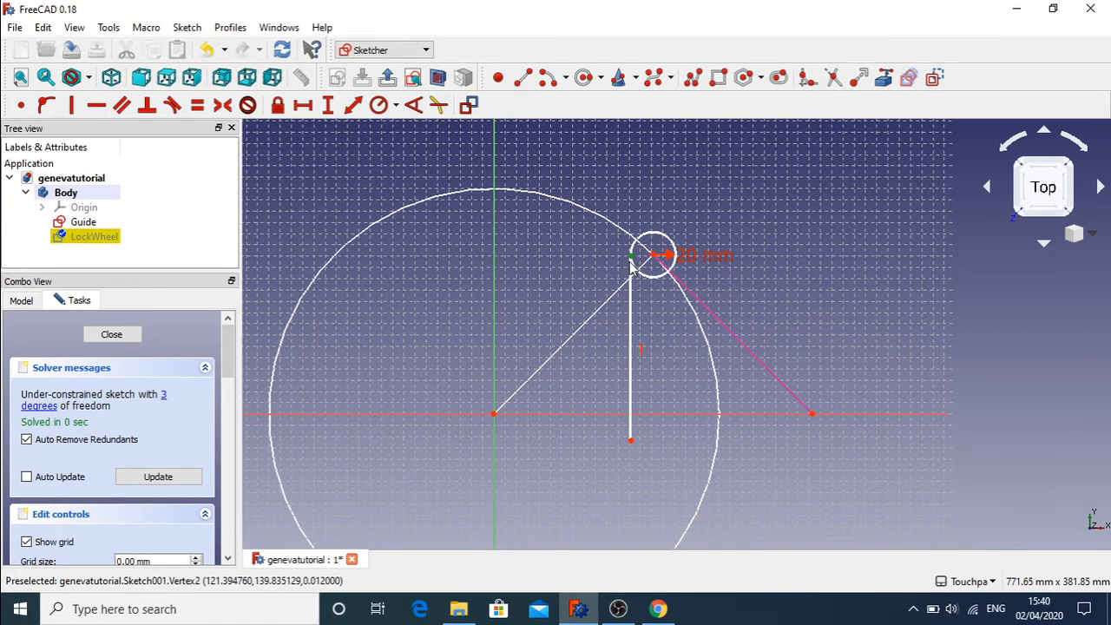
{"action": "left_click", "coordinate": [655, 241]}
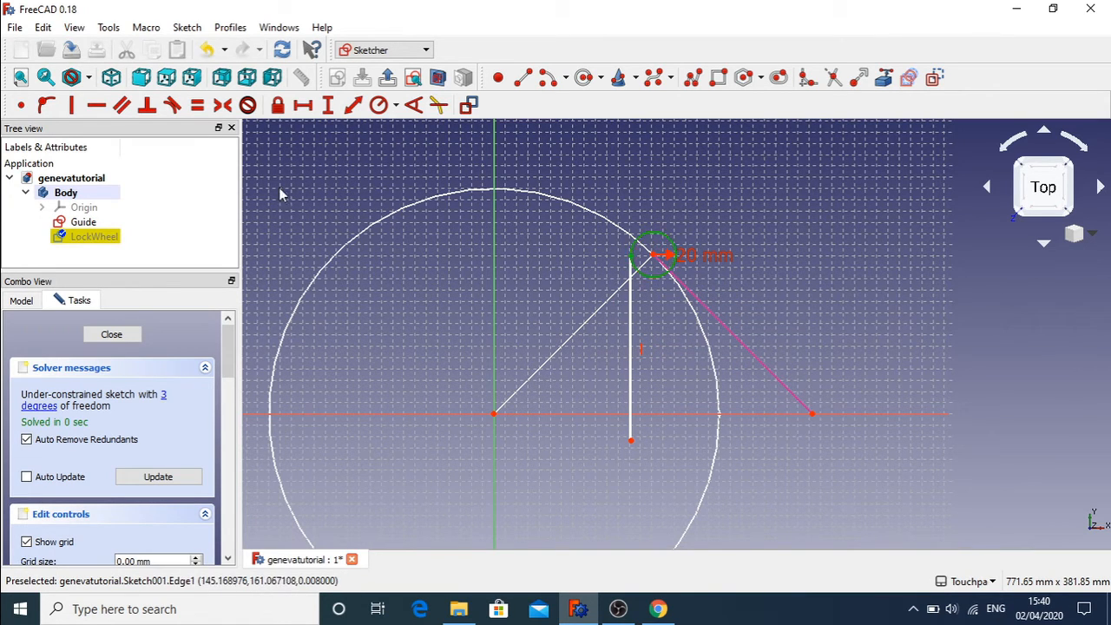
{"action": "left_click", "coordinate": [47, 105]}
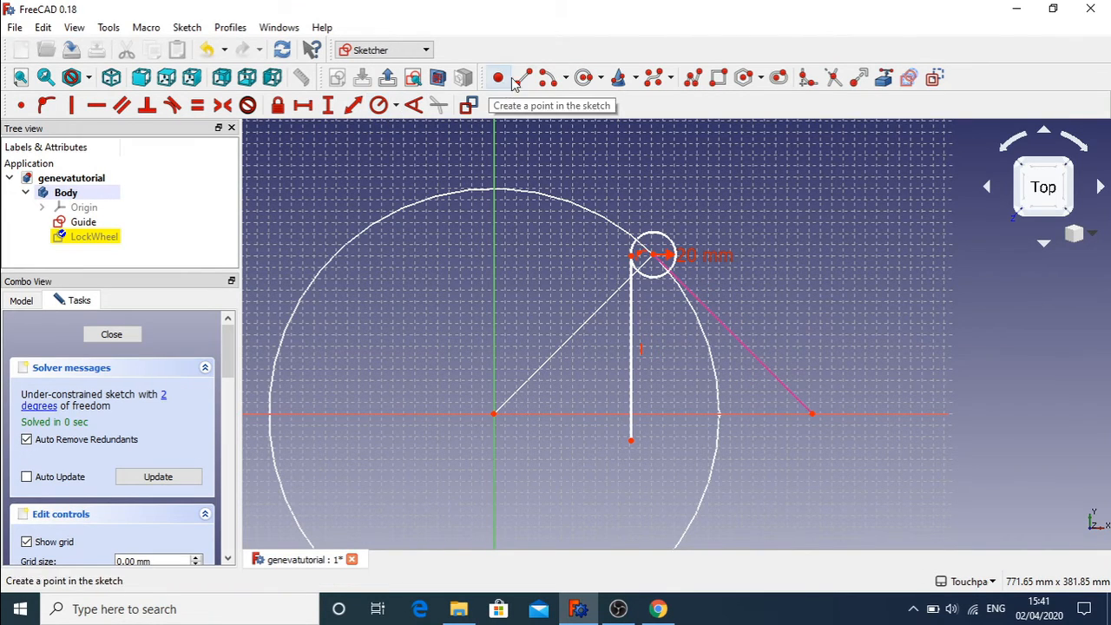
Draw a circle of about 162 mm radius reaching the vertical line and make its centre coincident with the triangle's right corner
{"action": "left_click", "coordinate": [584, 78]}
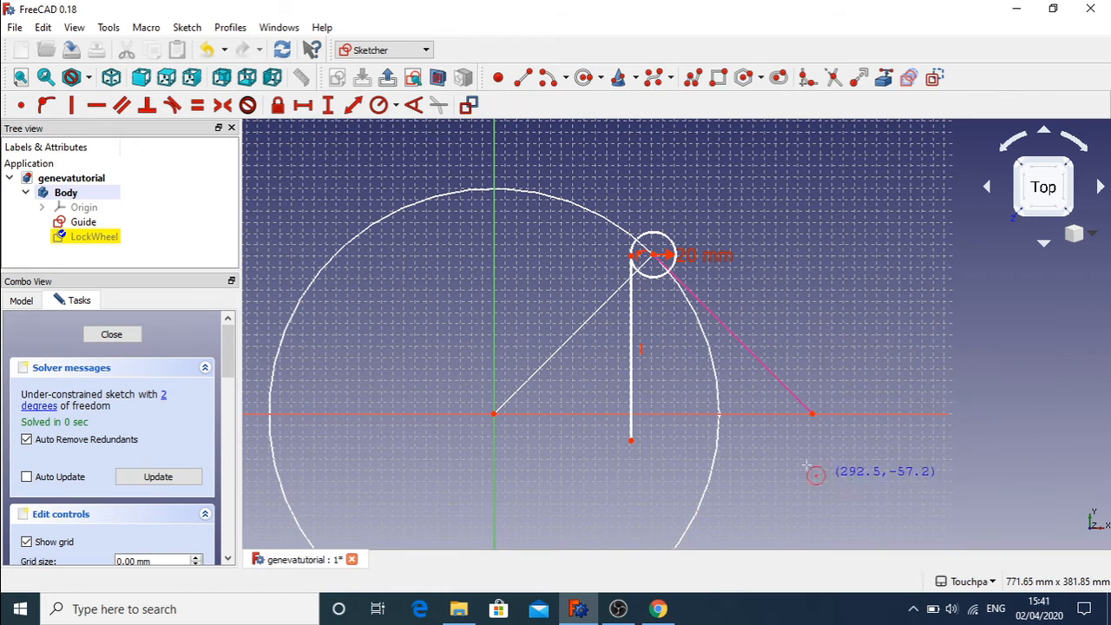
{"action": "left_click", "coordinate": [813, 415]}
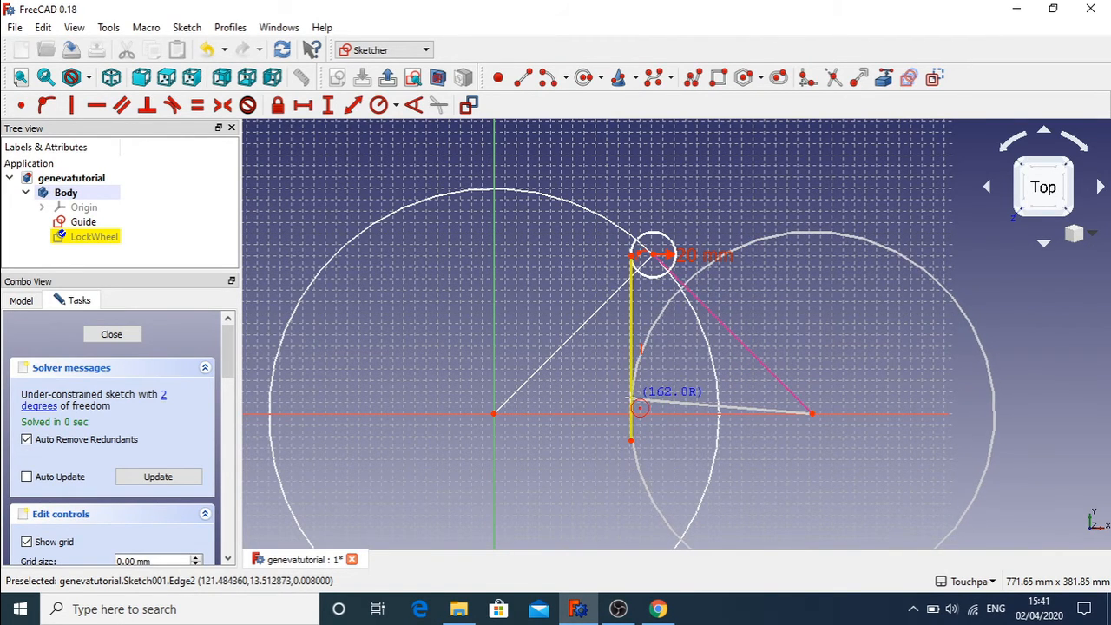
{"action": "left_click", "coordinate": [633, 403]}
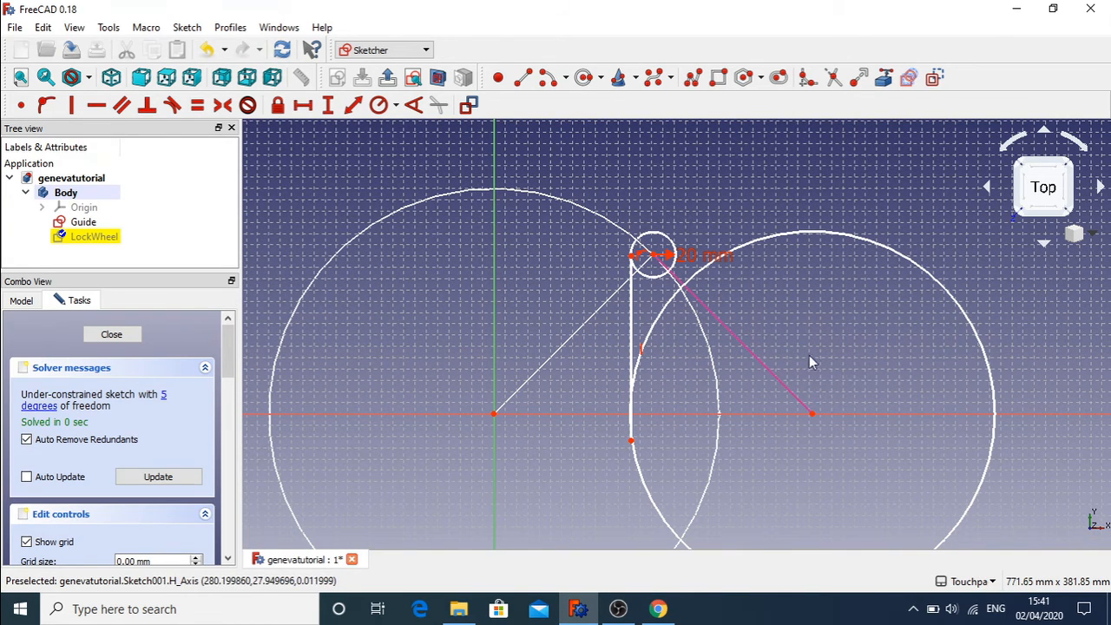
{"action": "left_click_drag", "start_coordinate": [813, 414], "coordinate": [851, 436]}
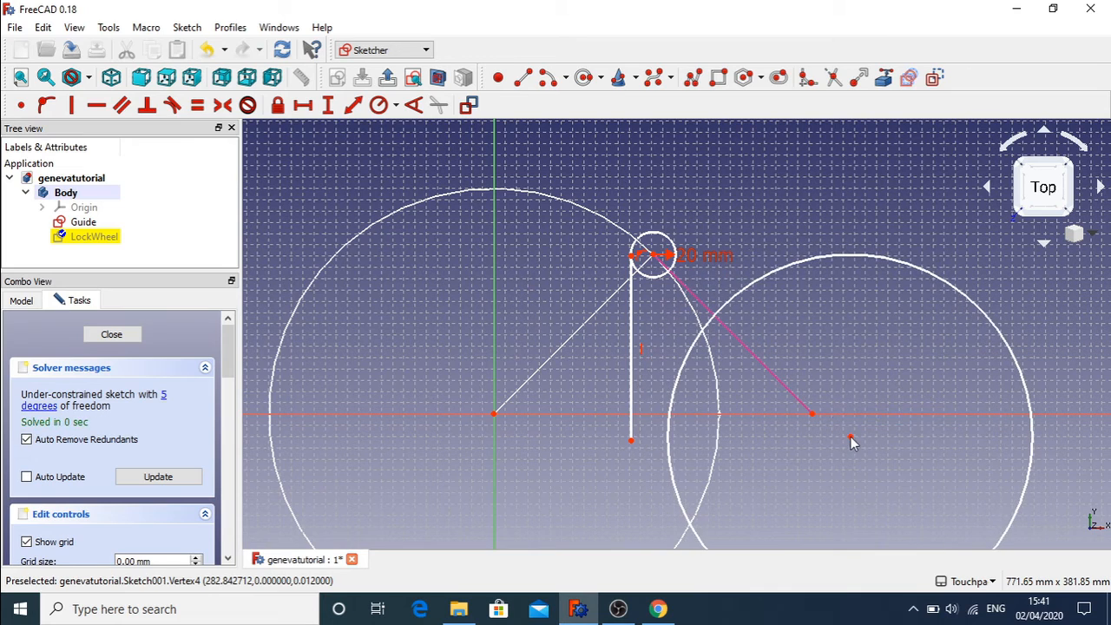
{"action": "left_click", "coordinate": [851, 437]}
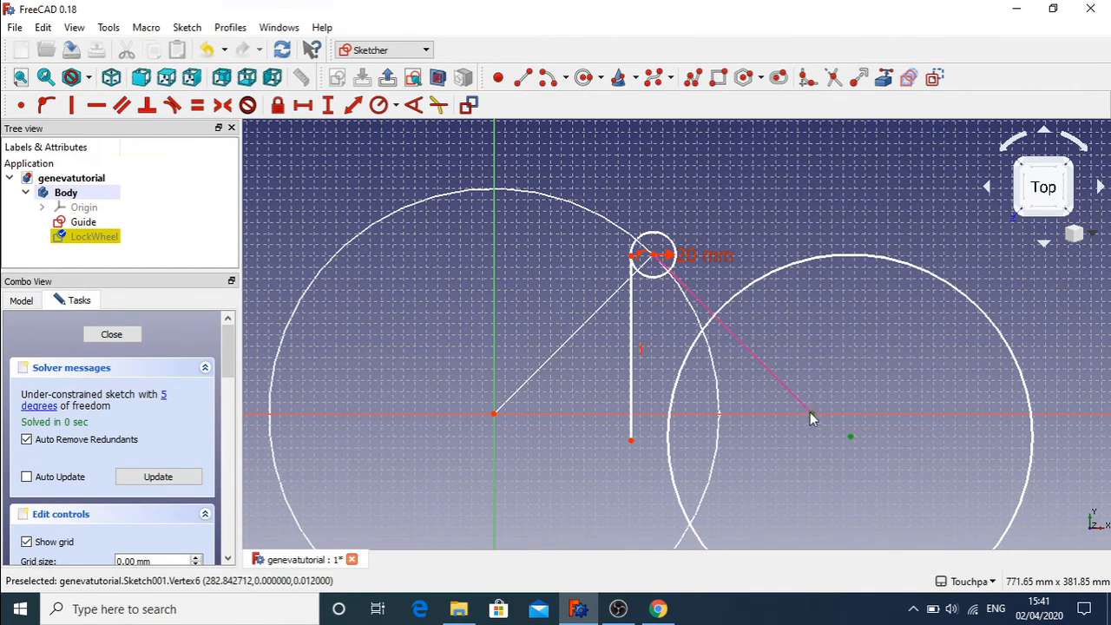
{"action": "left_click", "coordinate": [813, 414]}
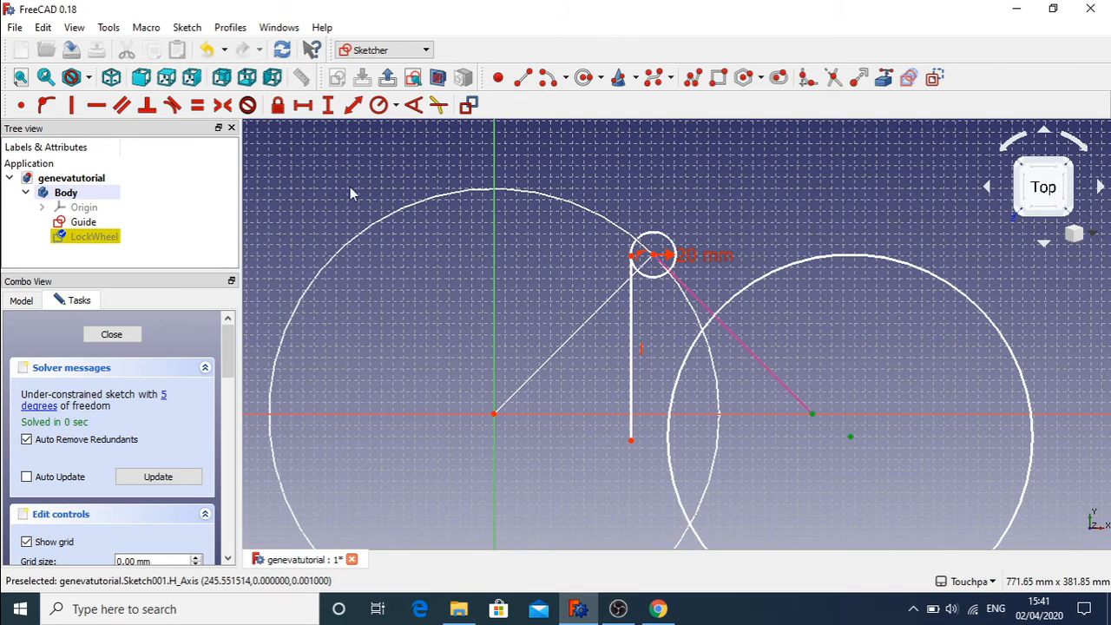
{"action": "left_click", "coordinate": [21, 105]}
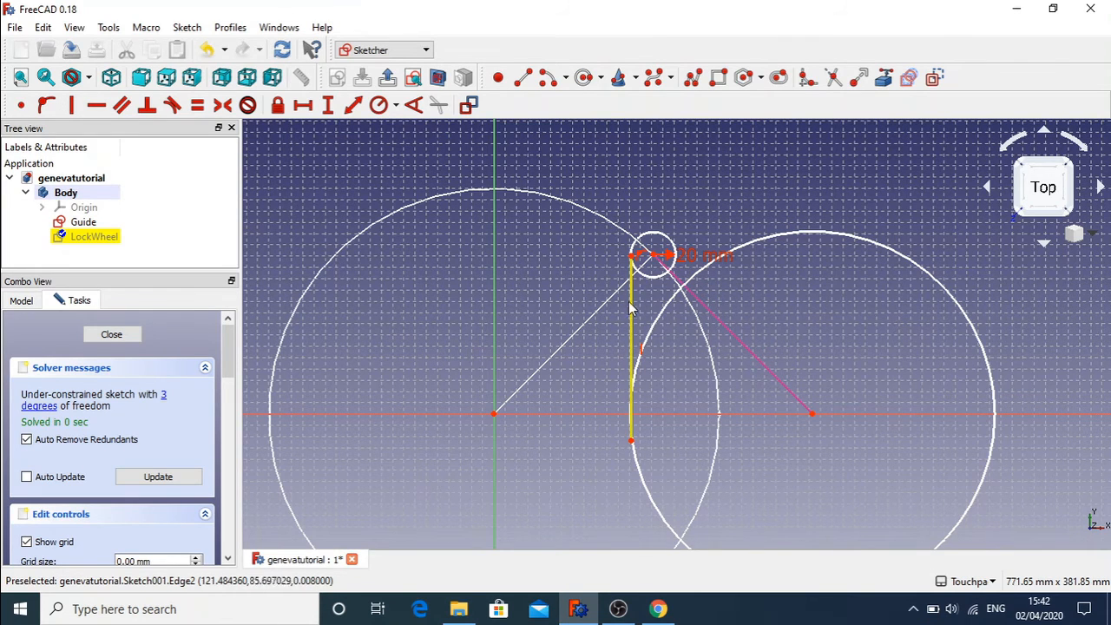
Switch to Chrome, consult Step 8 of the Instructables guide on the lock wheel overlap, and return to FreeCAD
{"action": "left_click", "coordinate": [660, 610]}
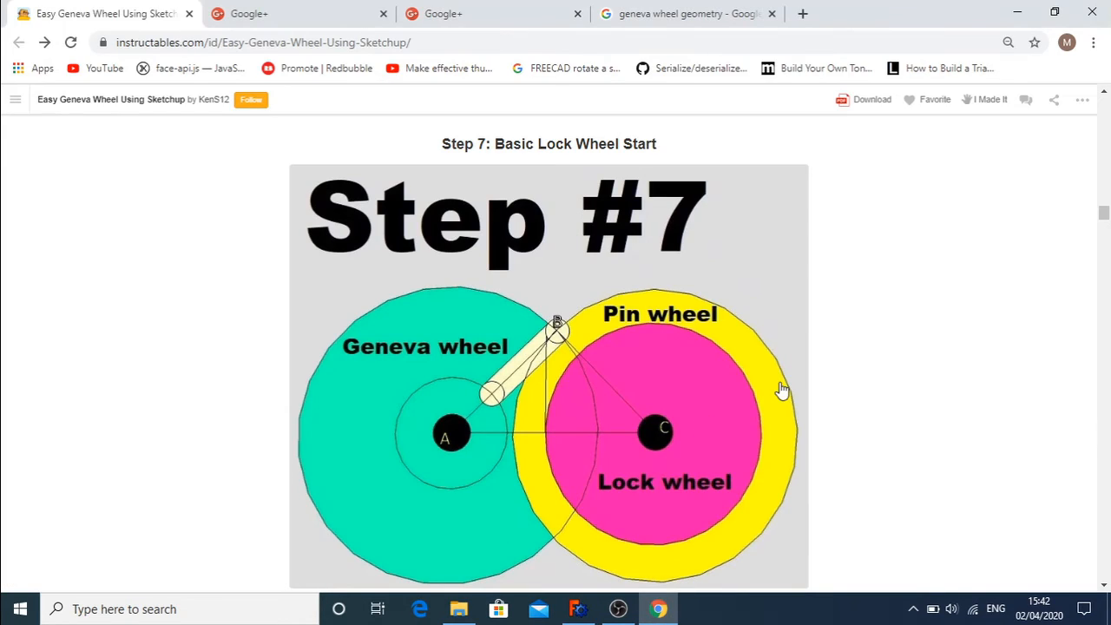
{"action": "left_click_drag", "start_coordinate": [1105, 217], "coordinate": [1104, 230]}
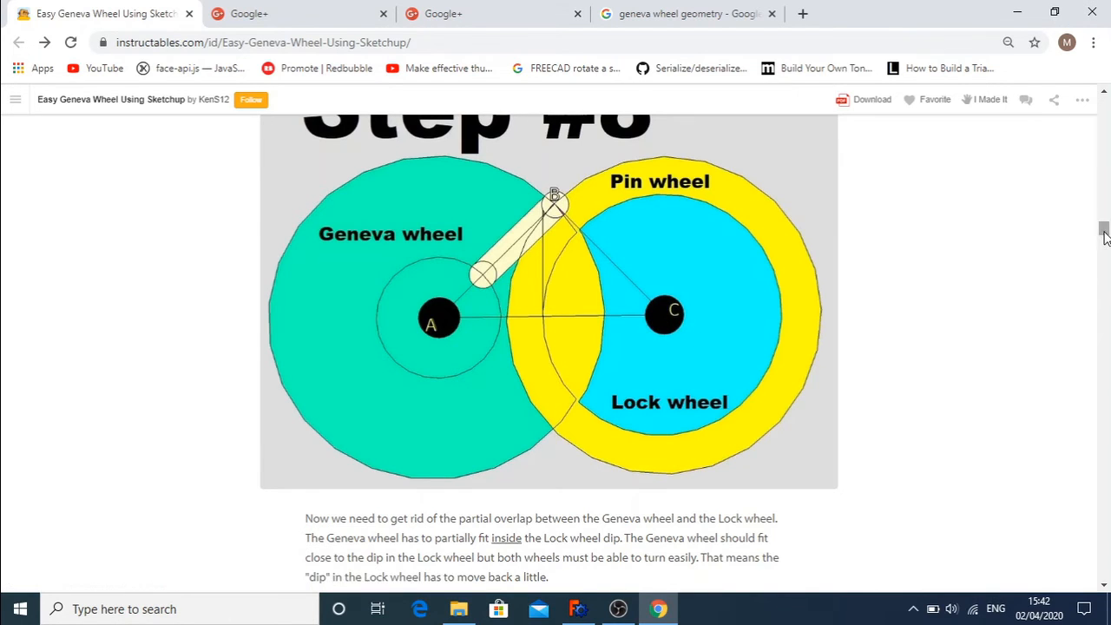
{"action": "scroll", "coordinate": [1105, 236], "scroll_direction": "down", "scroll_amount": 7}
{"action": "left_click", "coordinate": [582, 610]}
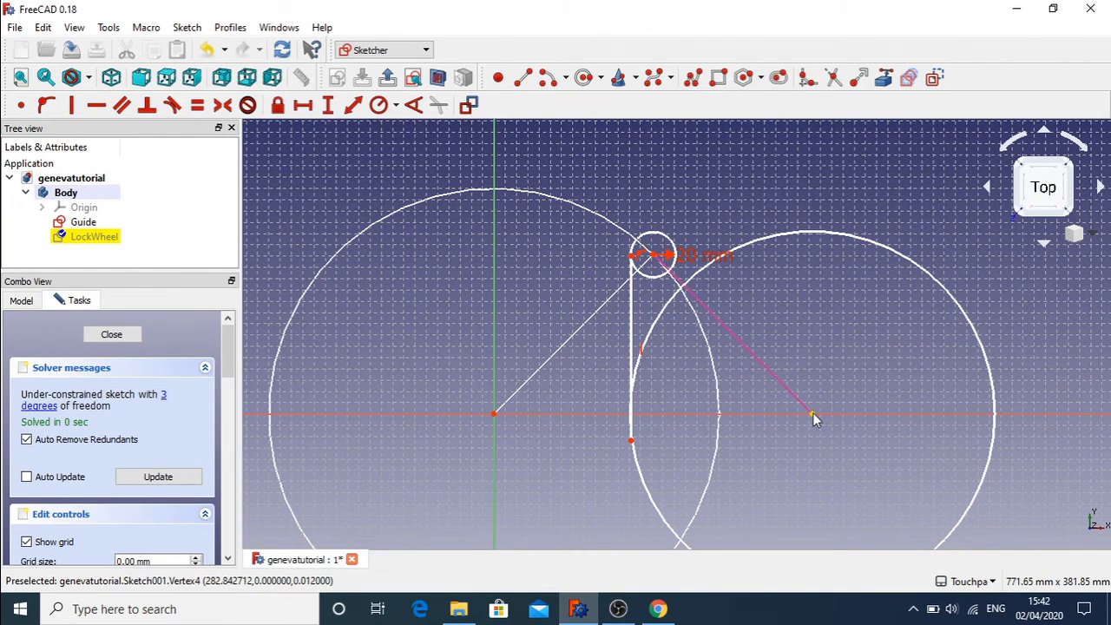
Draw a small circle centred on the triangle's right corner and constrain its radius to 20 mm
{"action": "left_click", "coordinate": [584, 77]}
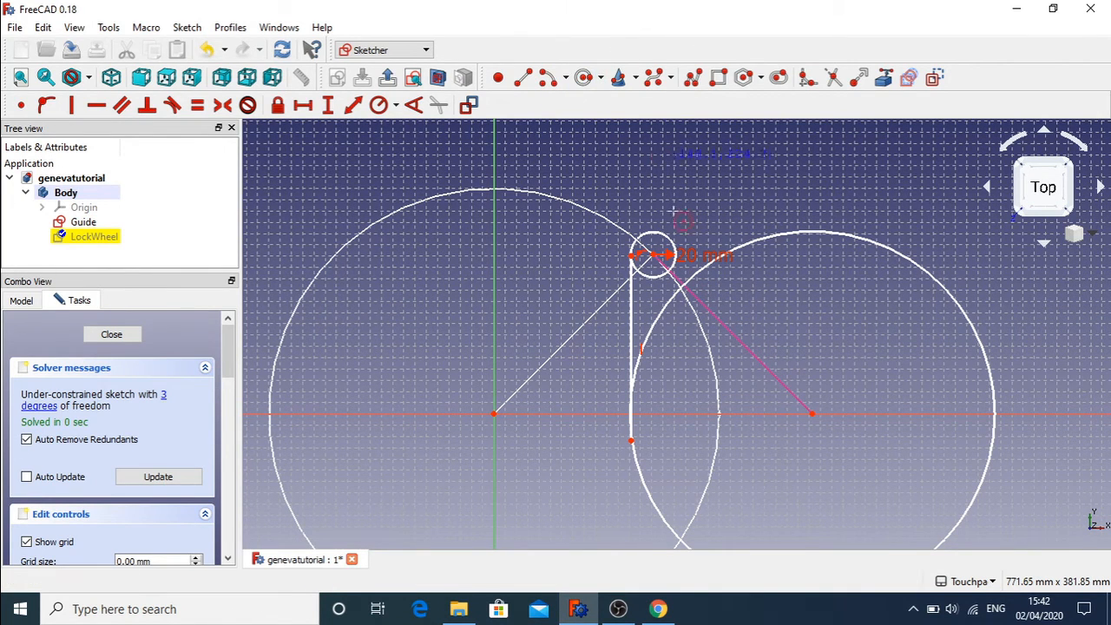
{"action": "left_click", "coordinate": [834, 425]}
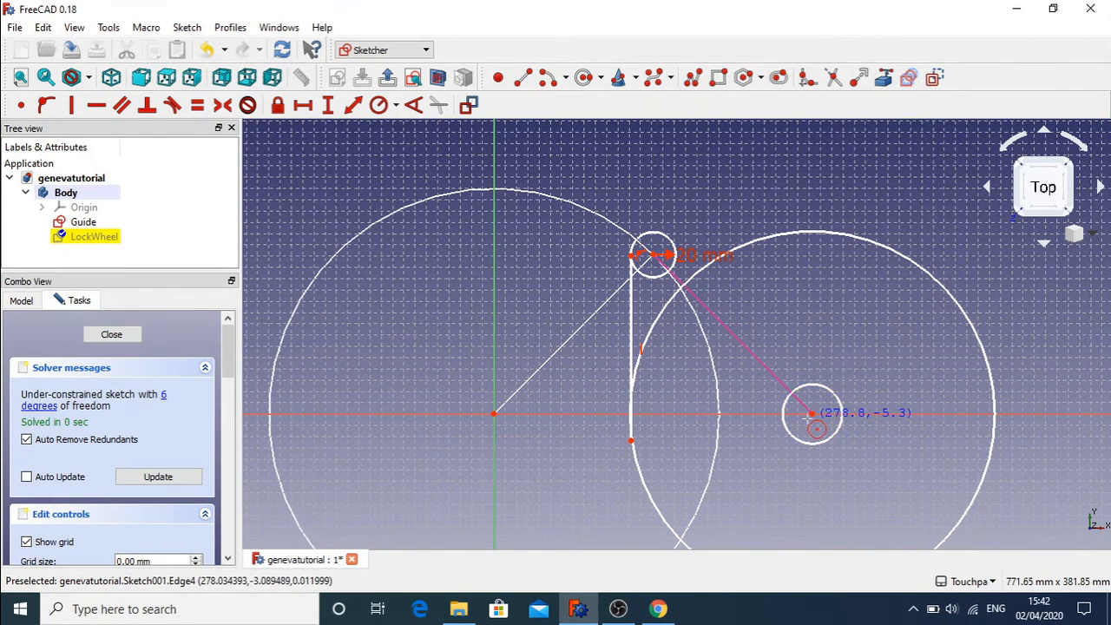
{"action": "left_click", "coordinate": [379, 104]}
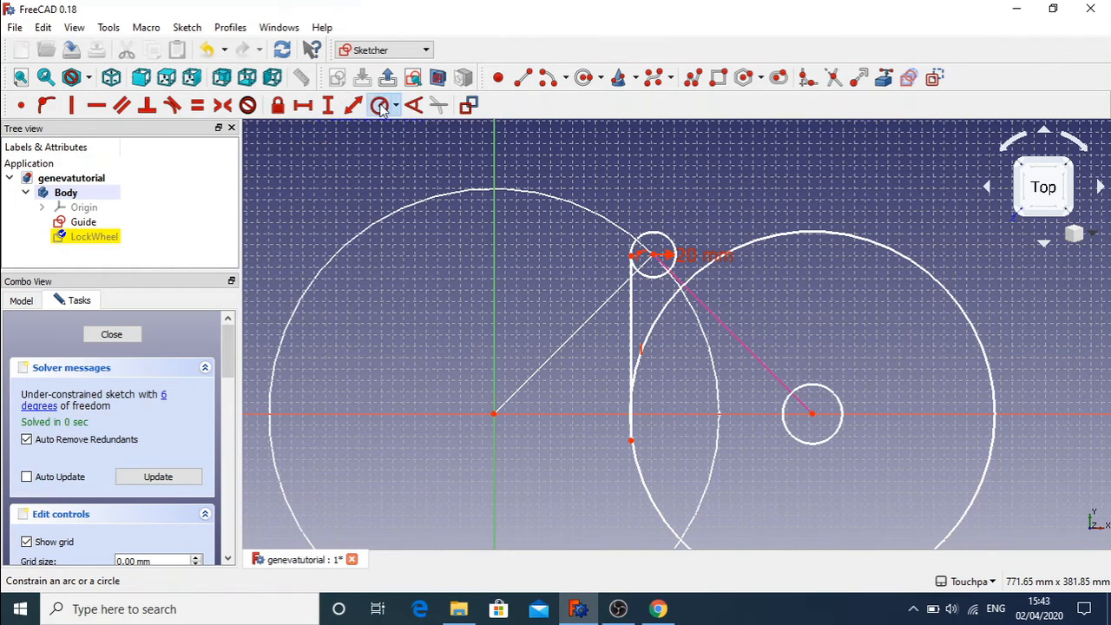
{"action": "left_click", "coordinate": [838, 401]}
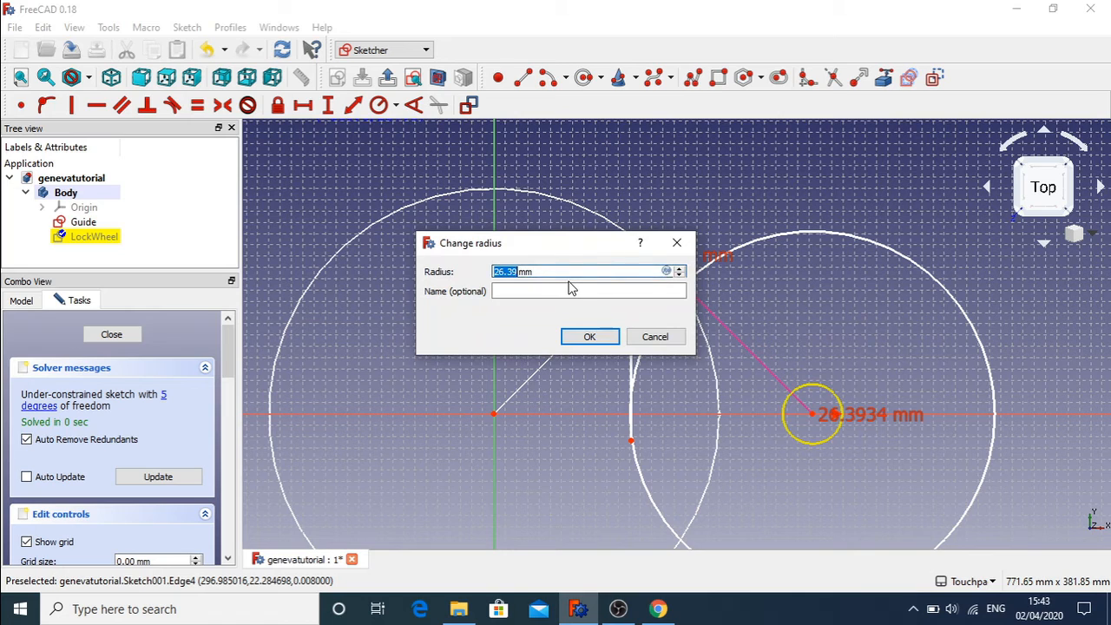
{"action": "type", "text": "20"}
{"action": "key", "text": "Return"}
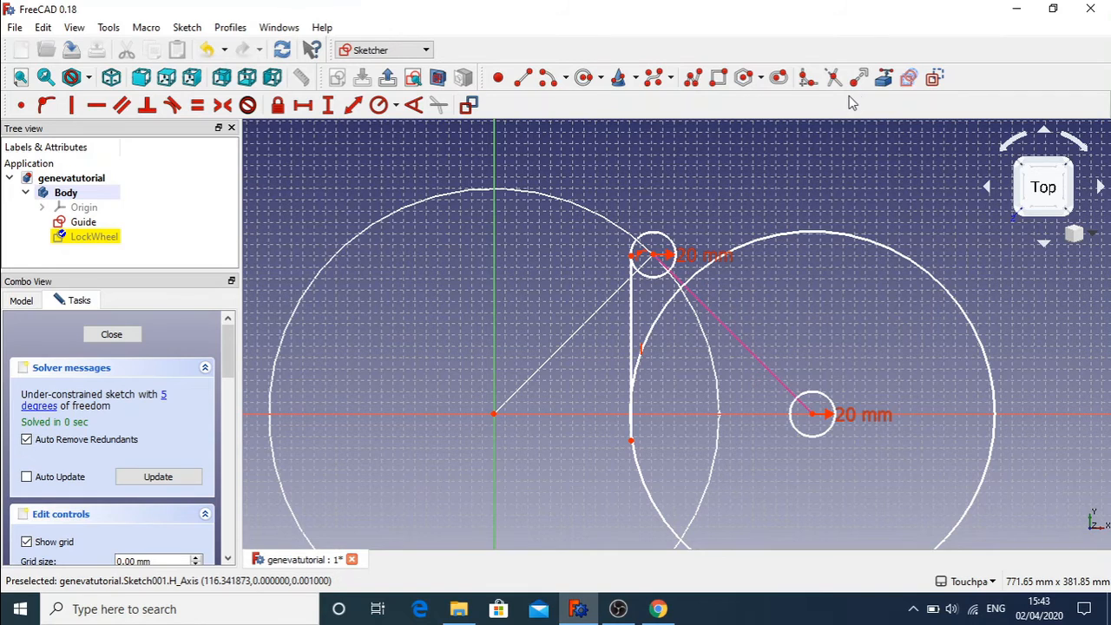
Link the Guide sketch's large circle into the LockWheel sketch as external geometry
{"action": "left_click", "coordinate": [884, 79]}
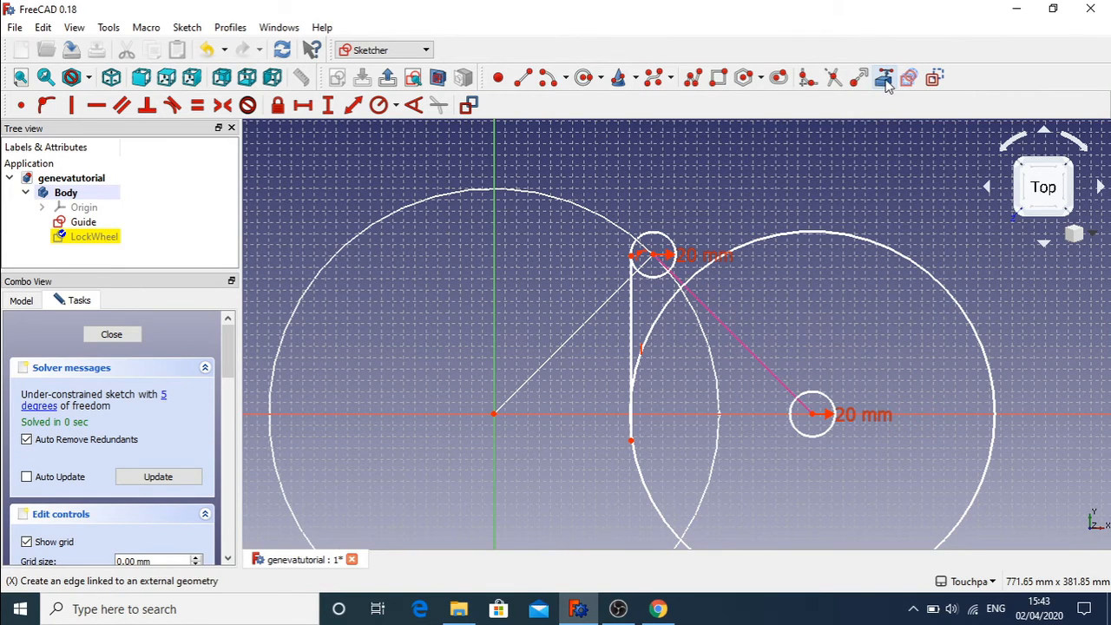
{"action": "left_click", "coordinate": [583, 213]}
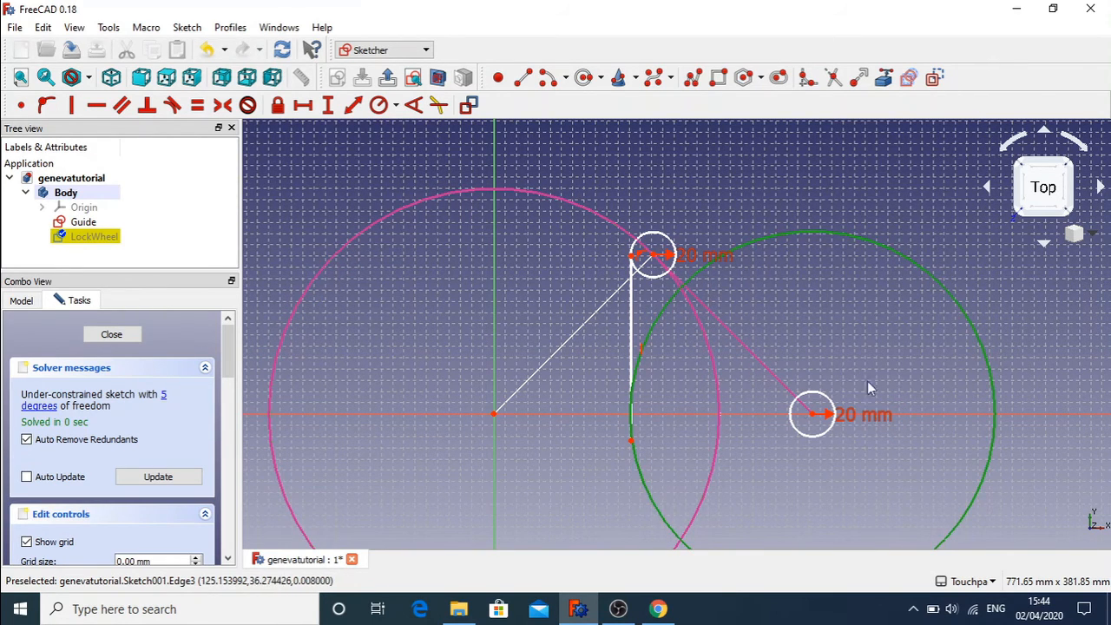
Try to trim the lock wheel circle's arc inside the external Guide circle, and undo the trim
{"action": "left_click", "coordinate": [833, 77]}
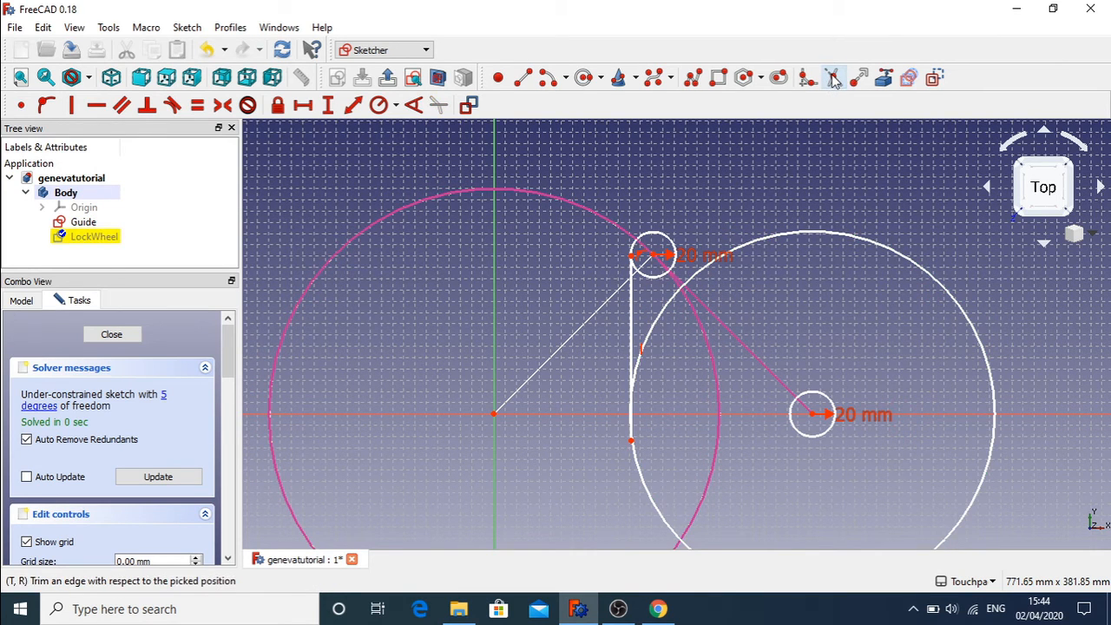
{"action": "left_click", "coordinate": [658, 326]}
{"action": "key", "text": "ctrl+z"}
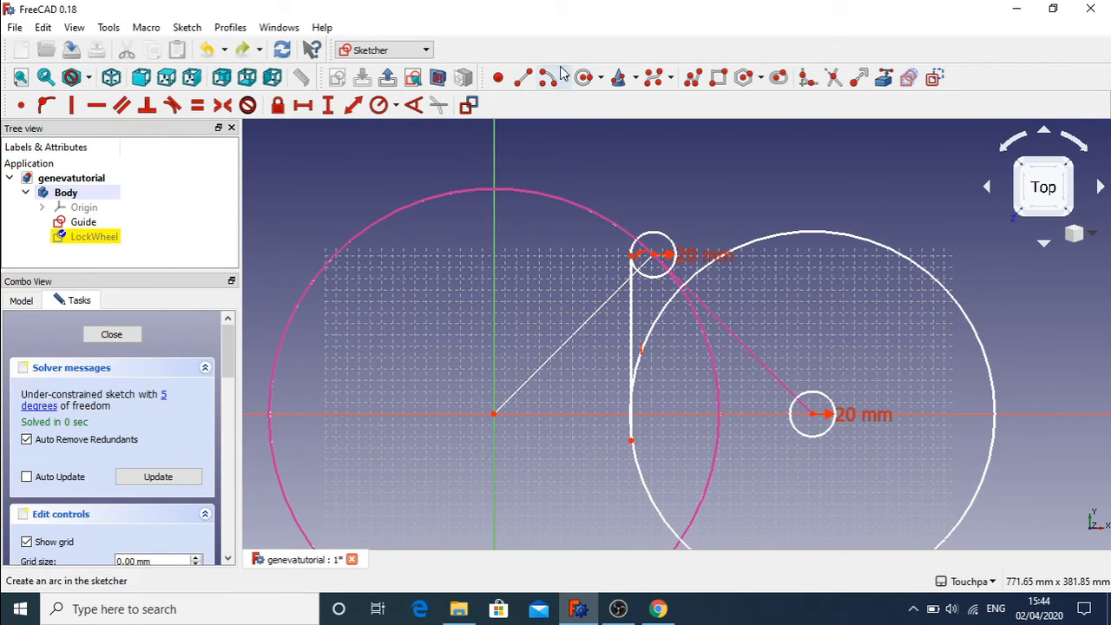
Draw a circle centred on the origin over the Guide circle and constrain its radius to 200 mm
{"action": "left_click", "coordinate": [585, 78]}
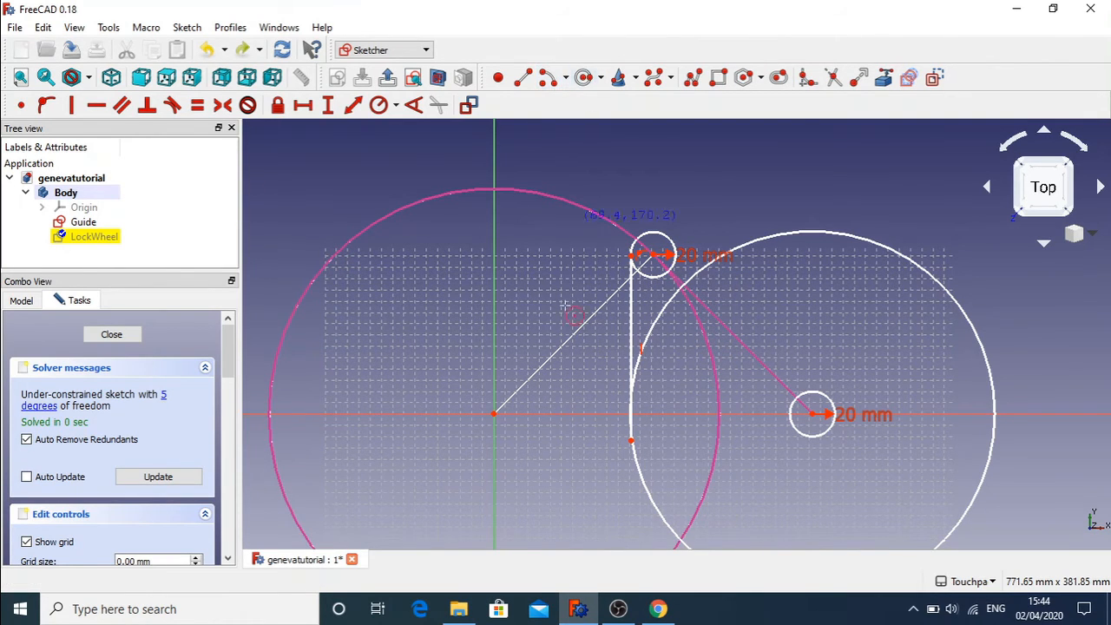
{"action": "left_click", "coordinate": [495, 414]}
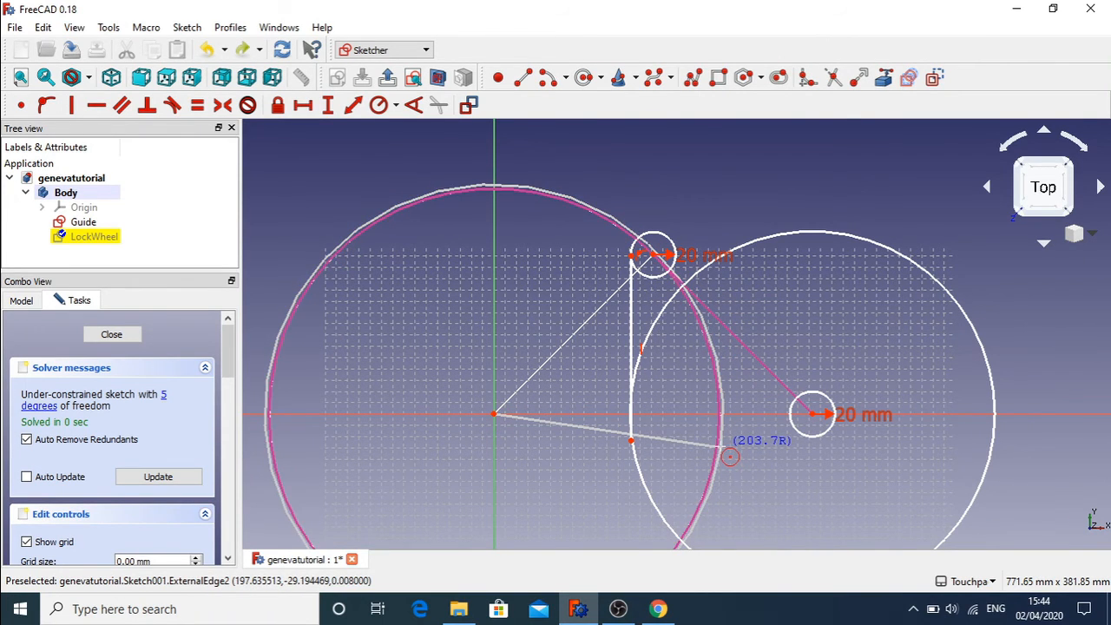
{"action": "left_click", "coordinate": [729, 457]}
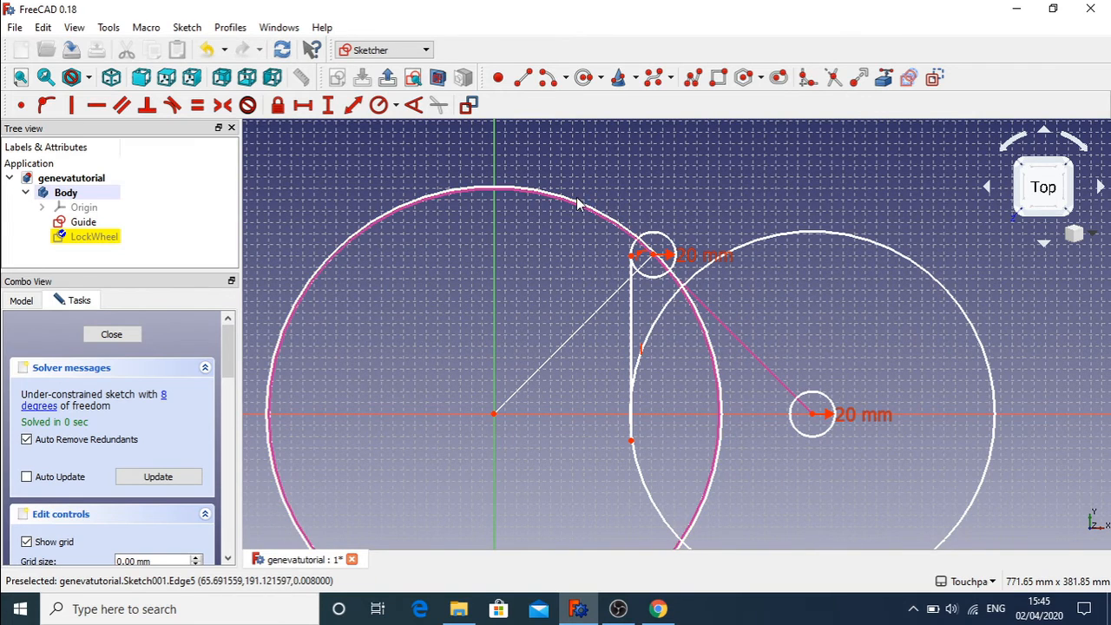
{"action": "left_click", "coordinate": [445, 209]}
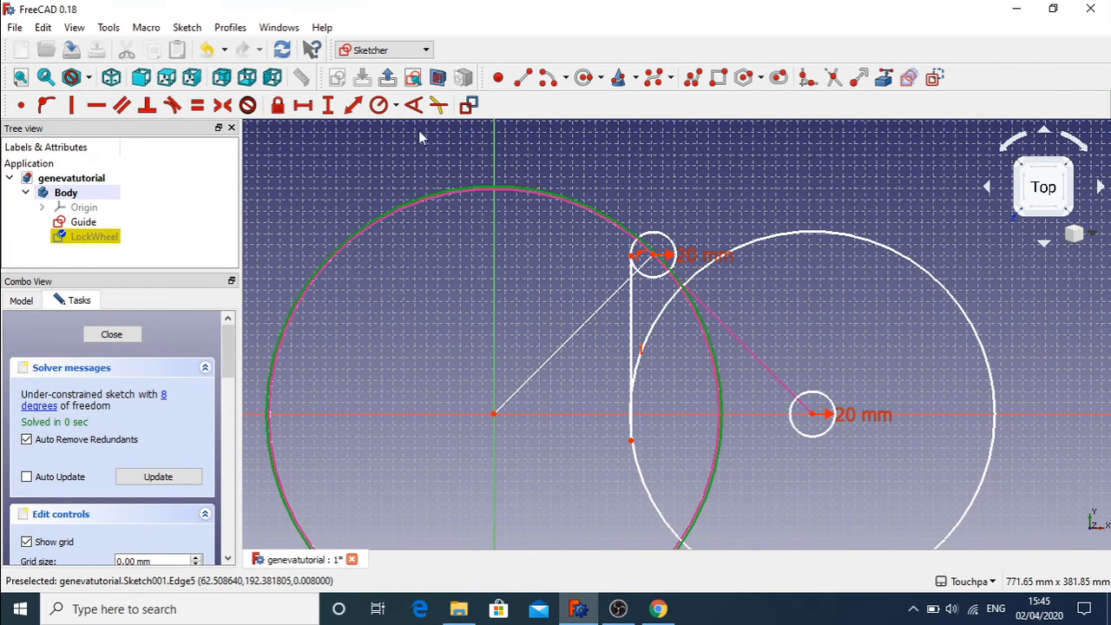
{"action": "left_click", "coordinate": [379, 104]}
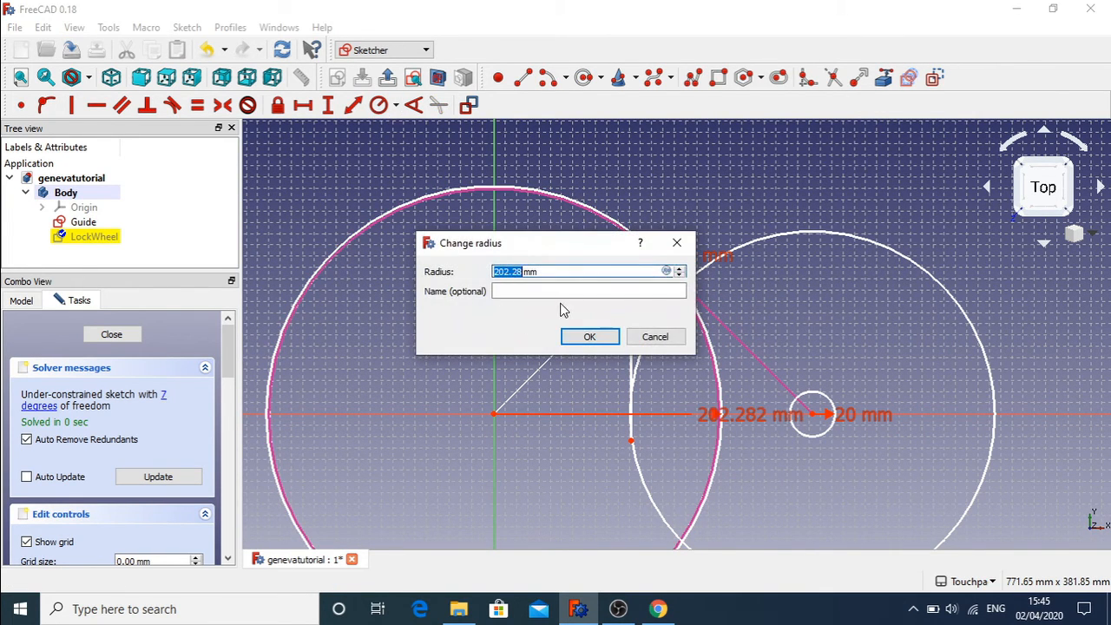
{"action": "type", "text": "200"}
{"action": "key", "text": "Return"}
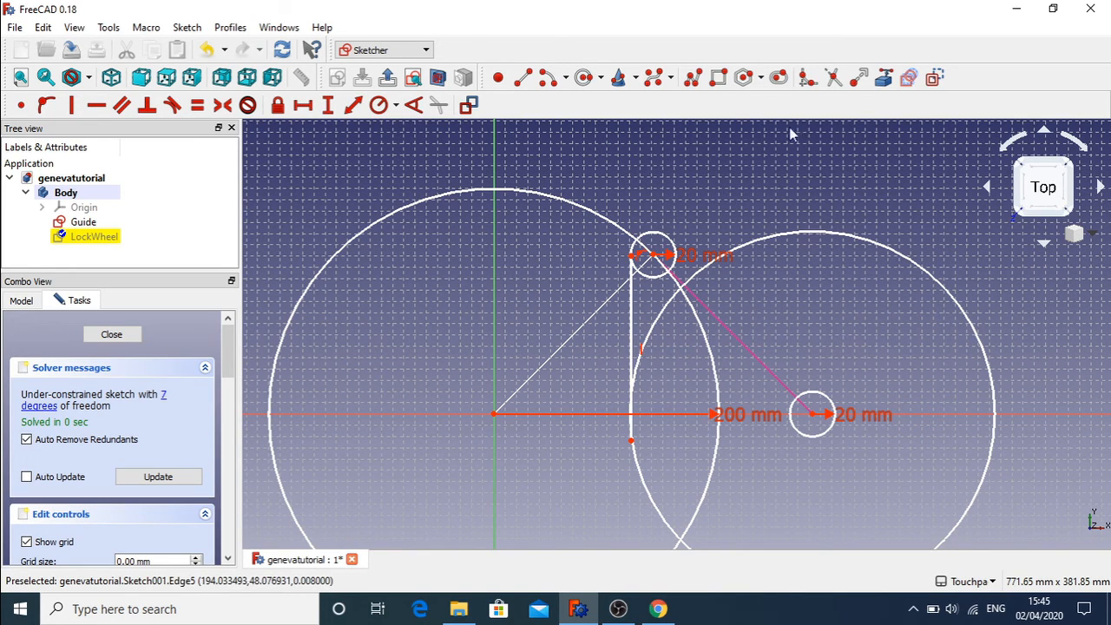
Trim the lock wheel circle's upper and lower arcs inside the 200 mm circle and the vertical line's piece between them
{"action": "left_click", "coordinate": [835, 80]}
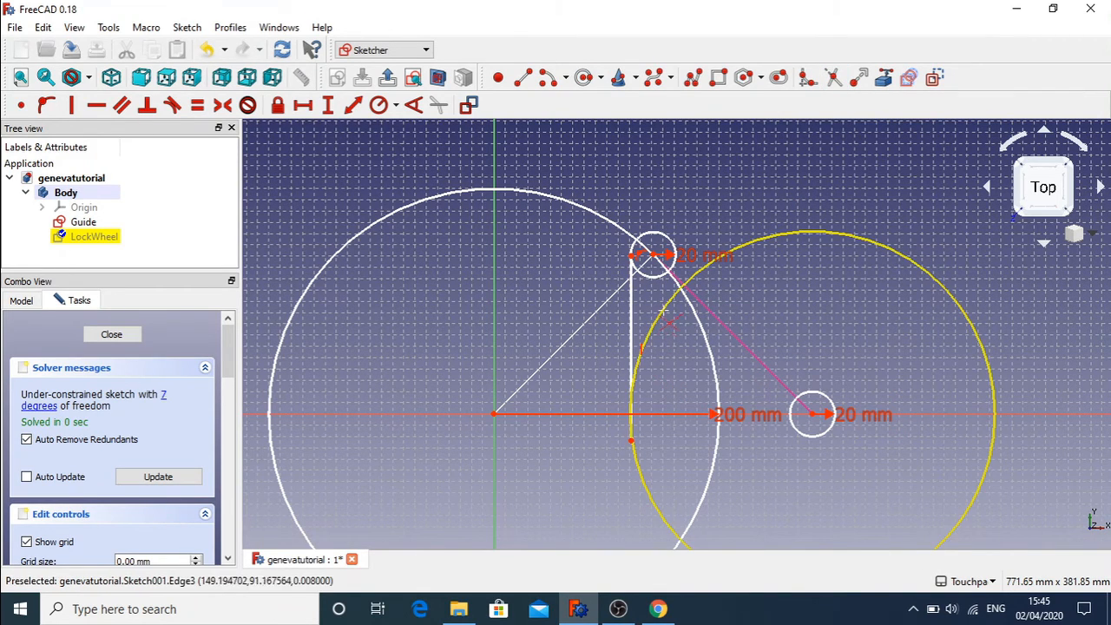
{"action": "left_click", "coordinate": [662, 323]}
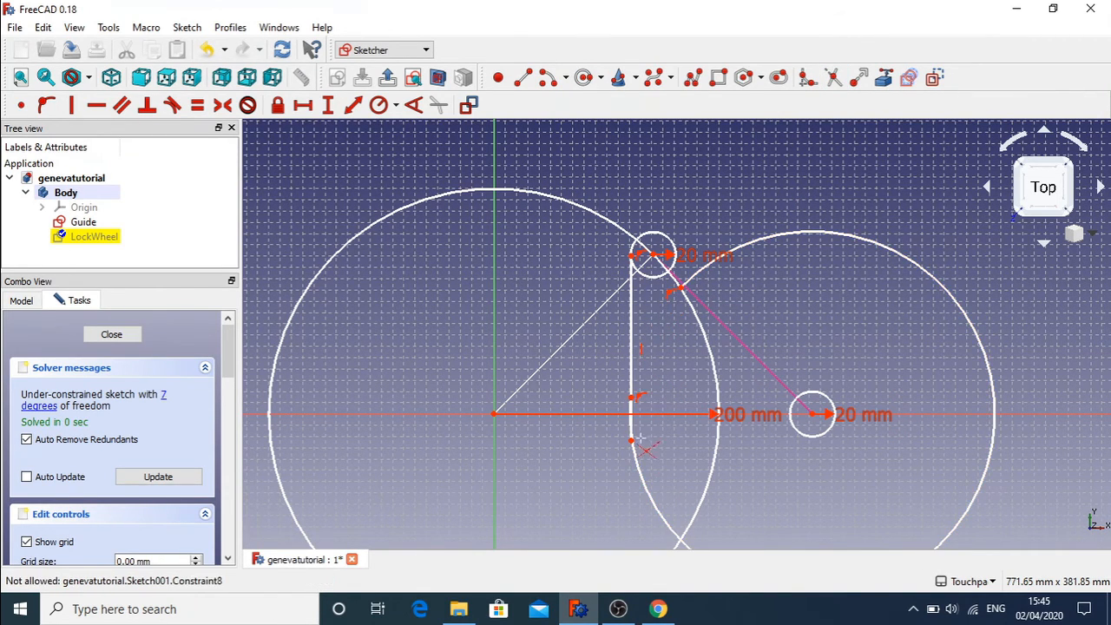
{"action": "left_click", "coordinate": [649, 485]}
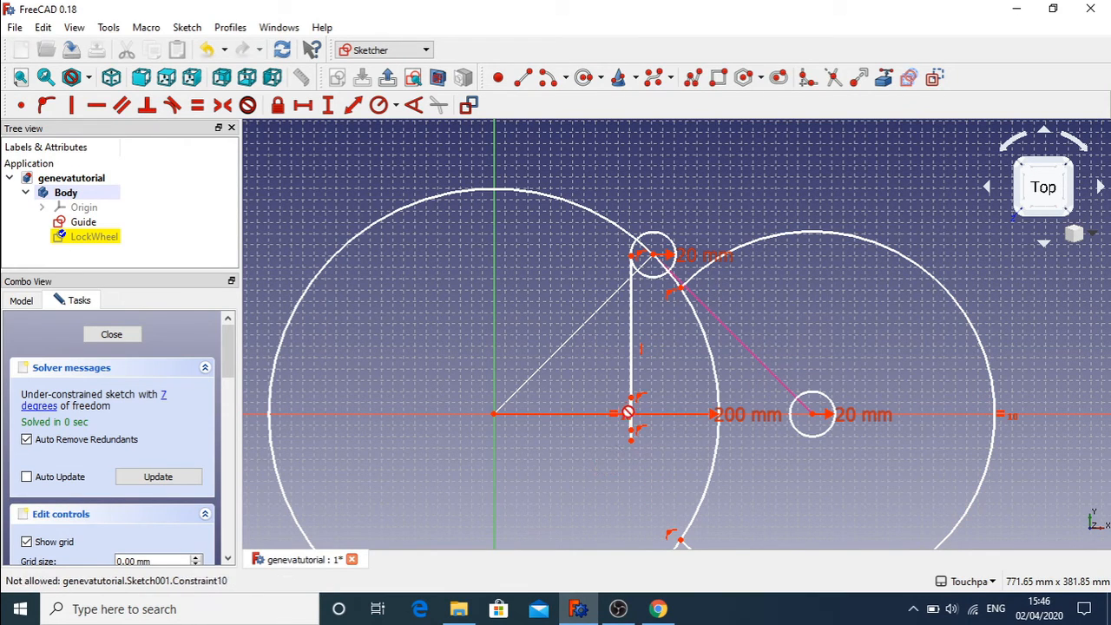
{"action": "left_click", "coordinate": [635, 425]}
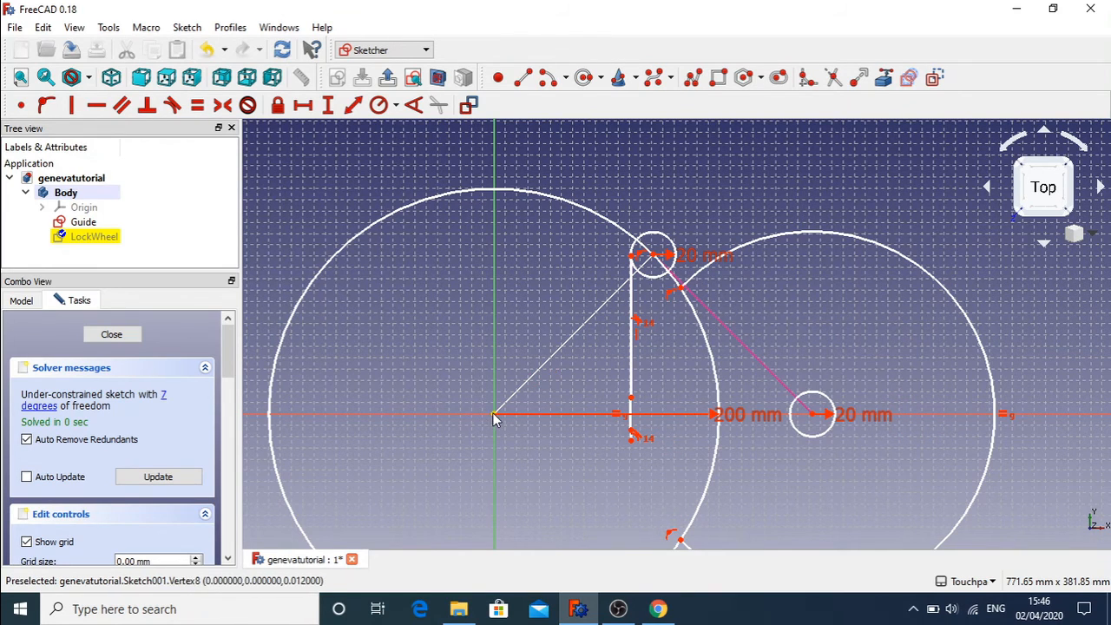
Move the 200 mm circle's centre slightly off the origin and undo the move
{"action": "mouse_move", "coordinate": [493, 414]}
{"action": "left_mouse_down"}
{"action": "mouse_move", "coordinate": [406, 385]}
{"action": "mouse_move", "coordinate": [440, 412]}
{"action": "mouse_move", "coordinate": [487, 417]}
{"action": "left_mouse_up"}
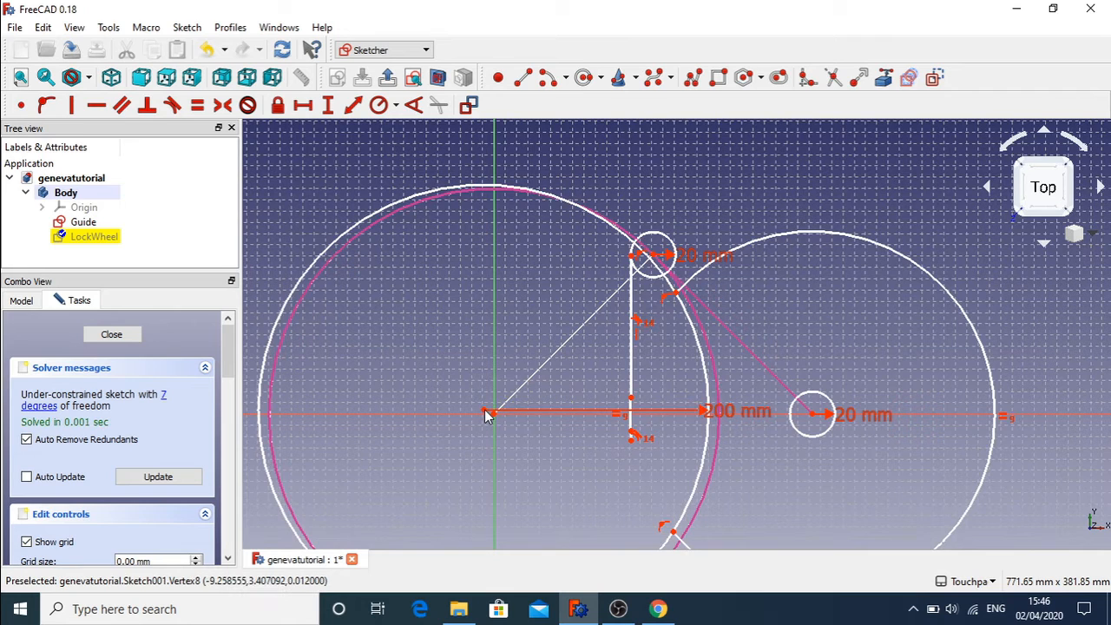
{"action": "key", "text": "ctrl+z"}
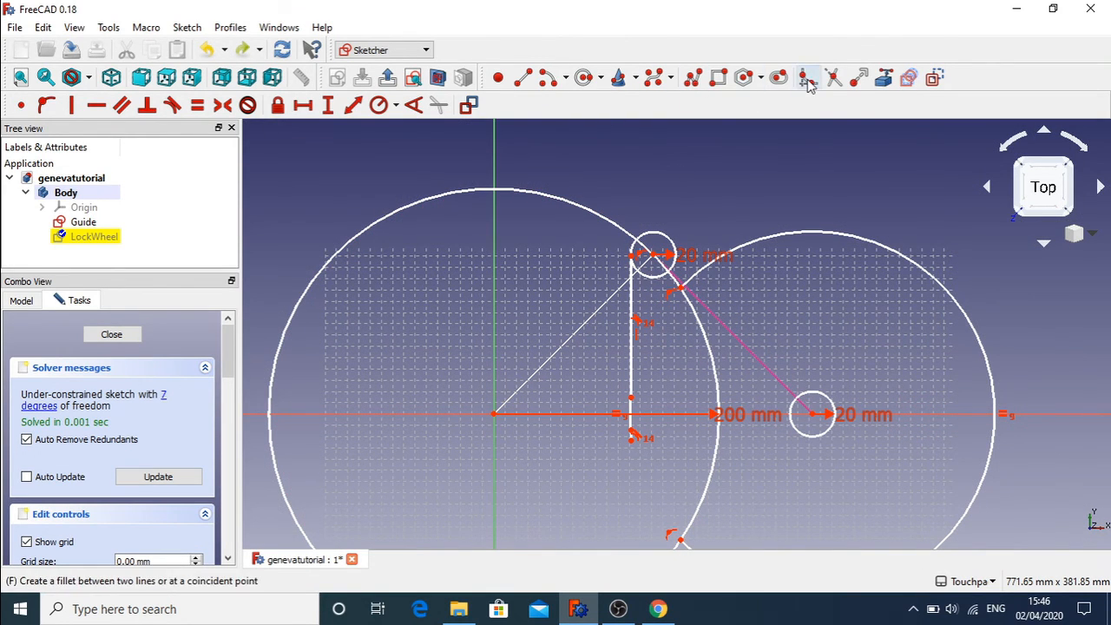
Trim the 200 mm circle's outer arc, the slot circle's upper arc and the leftover piece between the slot circle and the lock wheel
{"action": "left_click", "coordinate": [834, 79]}
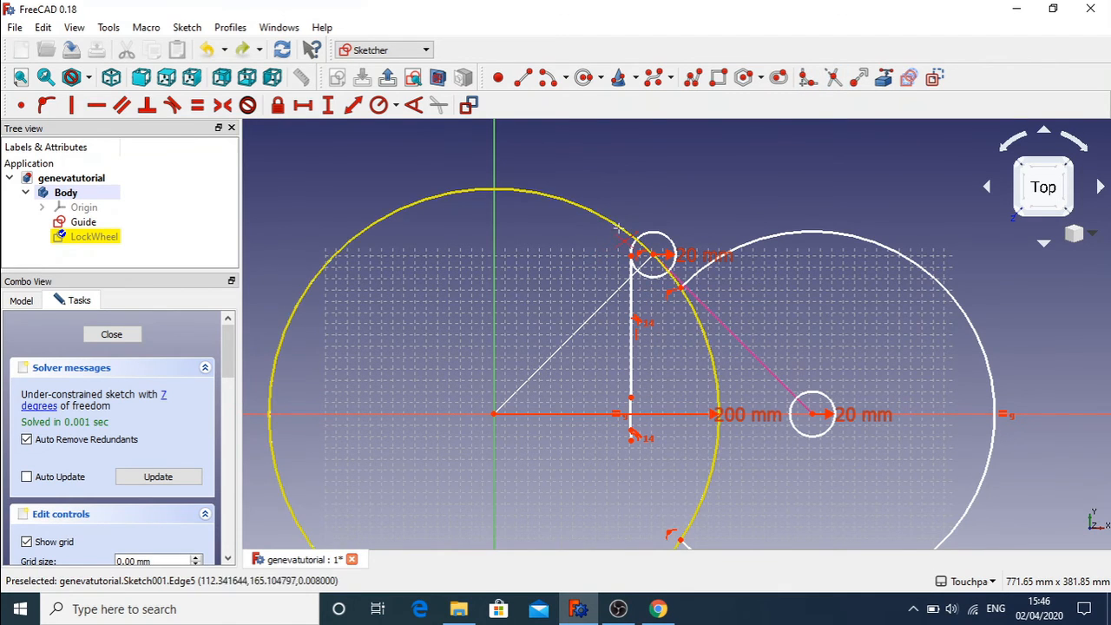
{"action": "left_click", "coordinate": [620, 229]}
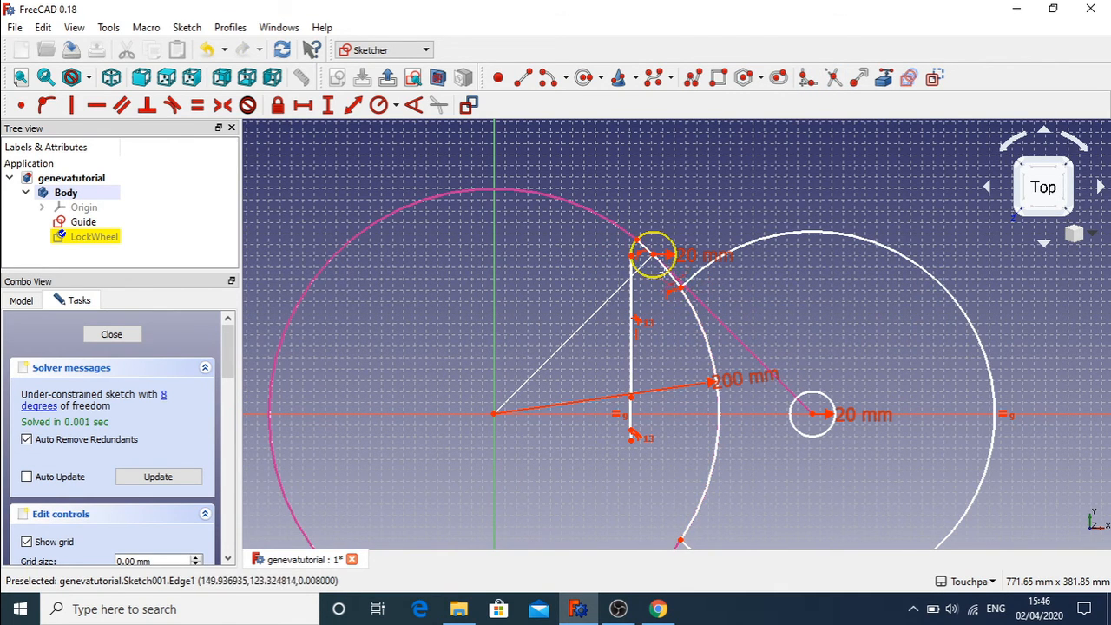
{"action": "left_click", "coordinate": [670, 276]}
{"action": "key", "text": "ctrl+z"}
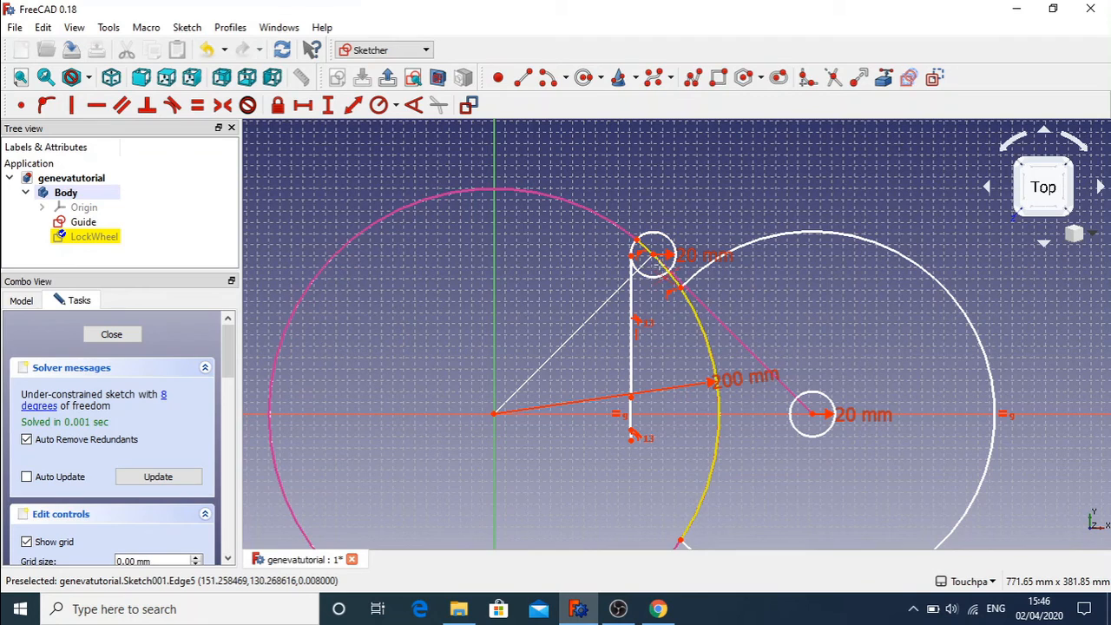
{"action": "left_click", "coordinate": [663, 242]}
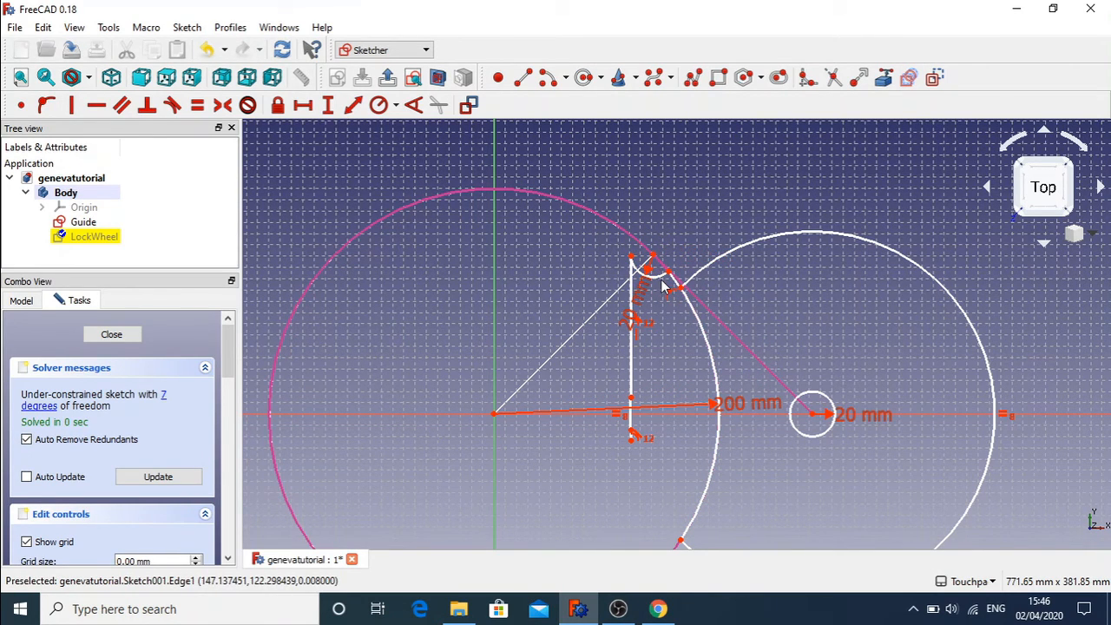
{"action": "left_click", "coordinate": [832, 81]}
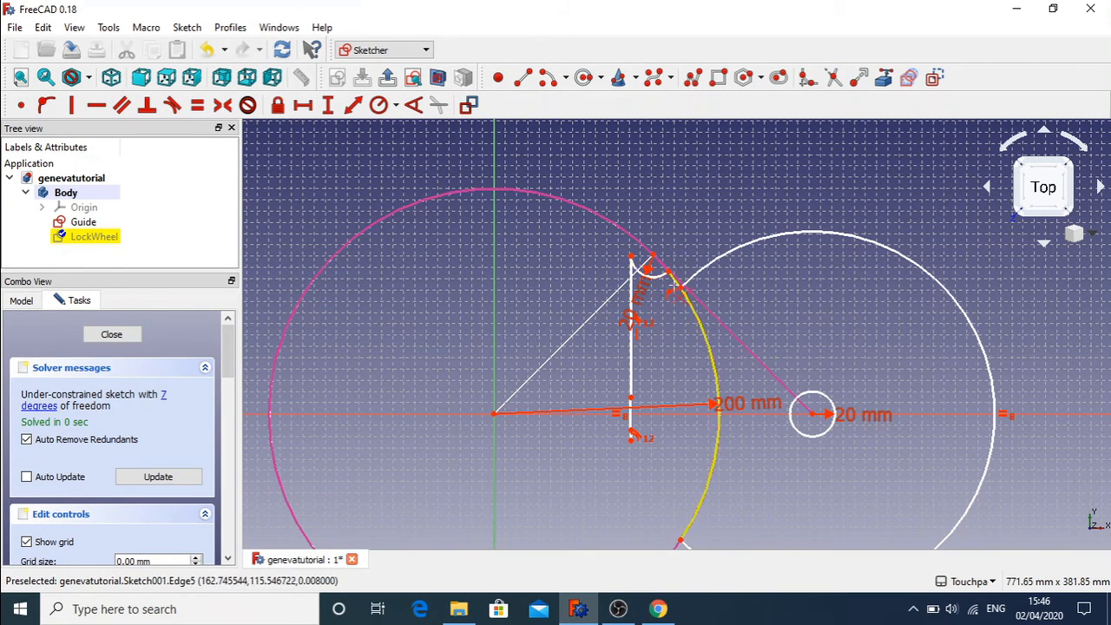
{"action": "left_click", "coordinate": [675, 279]}
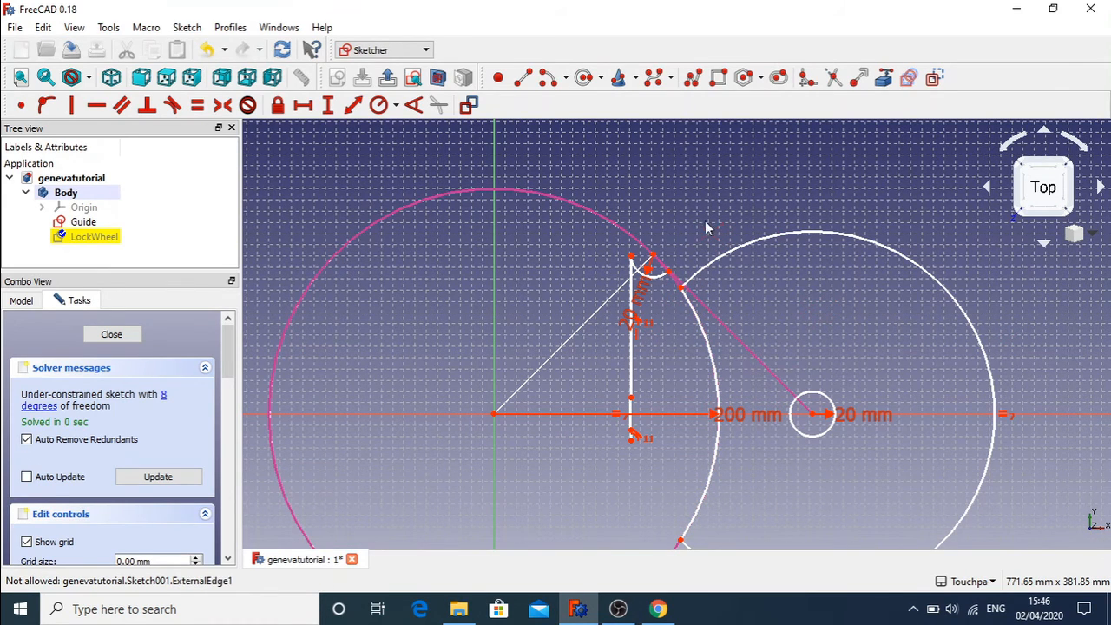
Delete the remaining slot circle arc and the vertical construction line pieces, keeping only the lock wheel outline and its centre circle
{"action": "key", "text": "Delete"}
{"action": "left_click_drag", "start_coordinate": [597, 228], "coordinate": [676, 320]}
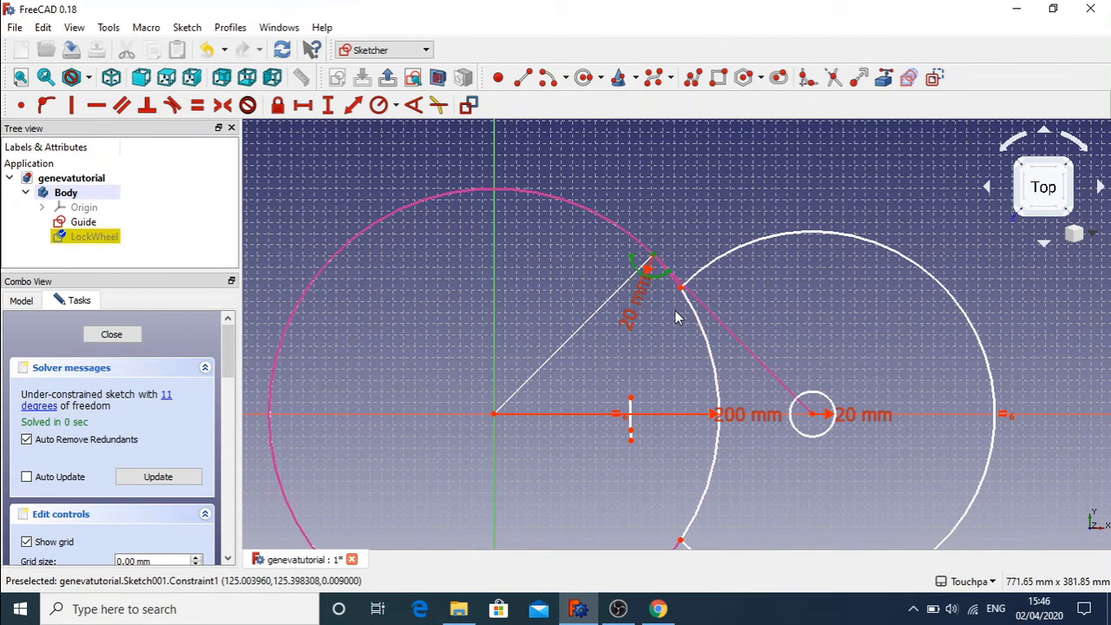
{"action": "key", "text": "Delete"}
{"action": "left_click_drag", "start_coordinate": [597, 365], "coordinate": [651, 469]}
{"action": "key", "text": "Delete"}
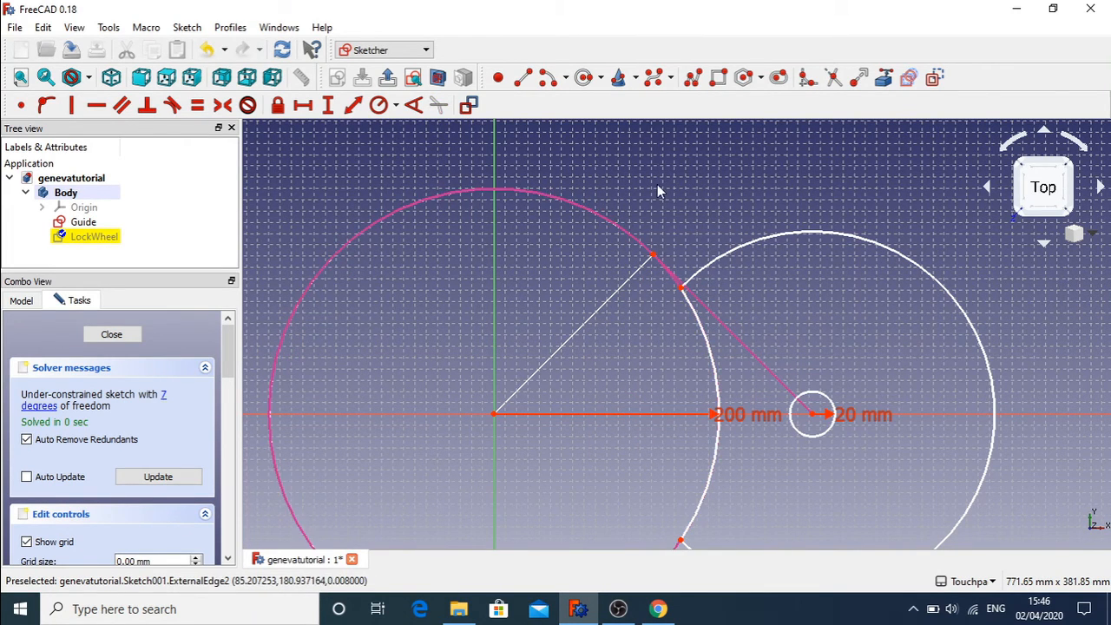
Make the centres of the 20 mm circle and the lock wheel arc coincident with the Guide line's endpoint on the horizontal axis
{"action": "left_click_drag", "start_coordinate": [812, 414], "coordinate": [885, 364]}
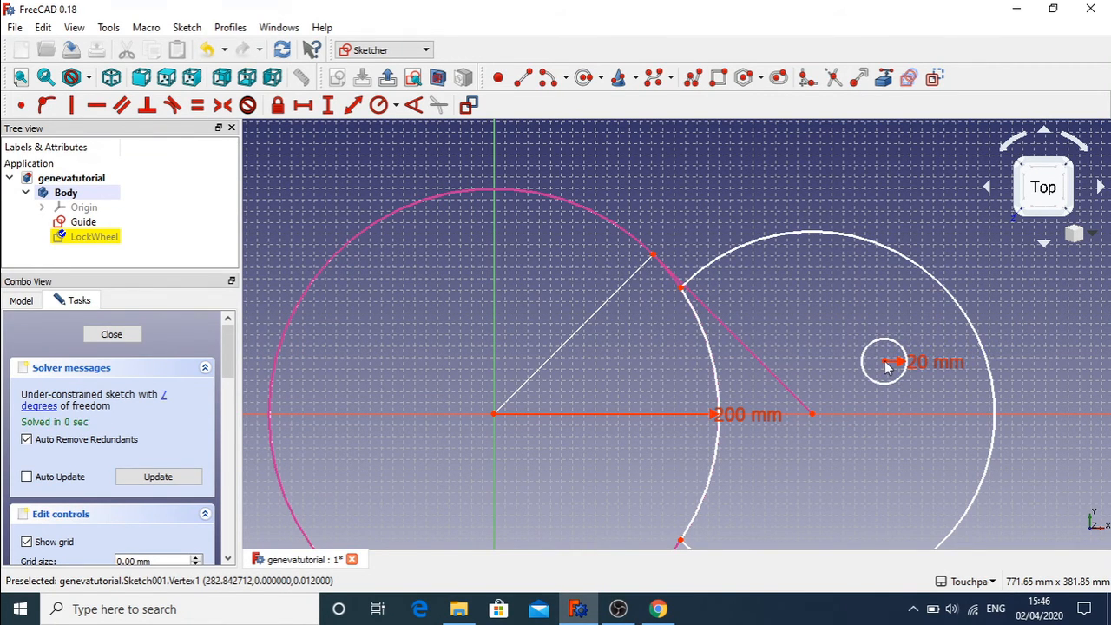
{"action": "key", "text": "ctrl+z"}
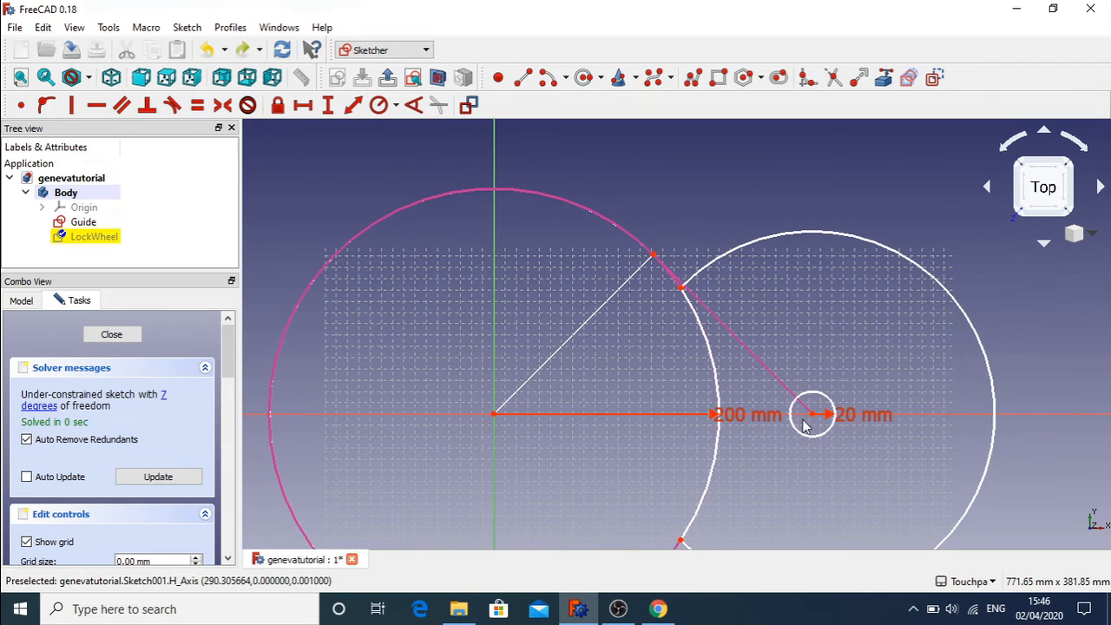
{"action": "left_click_drag", "start_coordinate": [812, 415], "coordinate": [873, 440]}
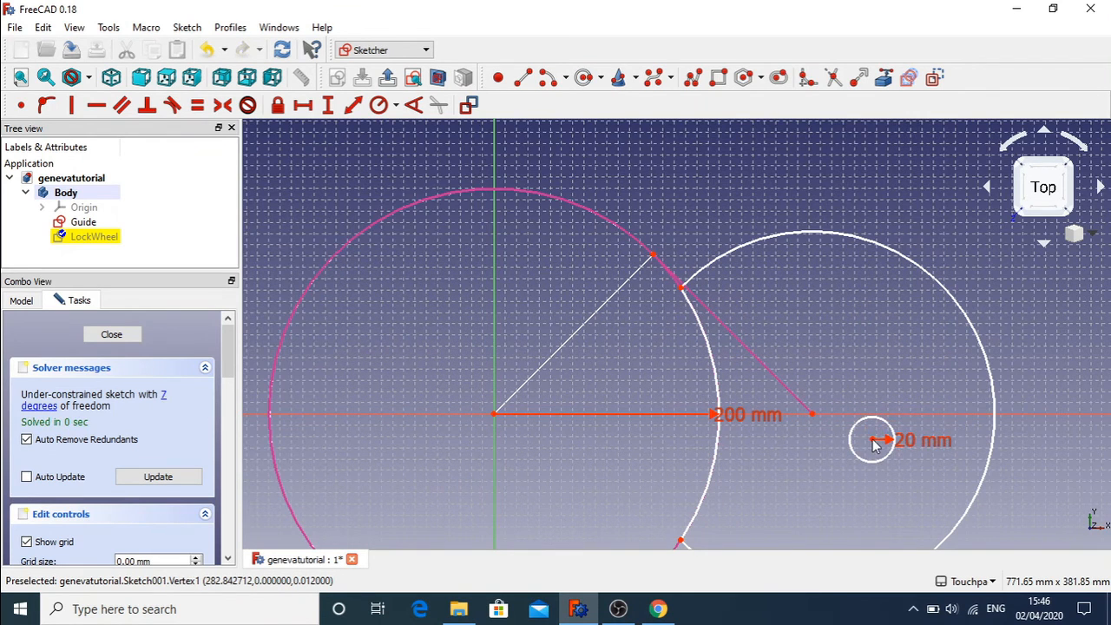
{"action": "left_click", "coordinate": [813, 415]}
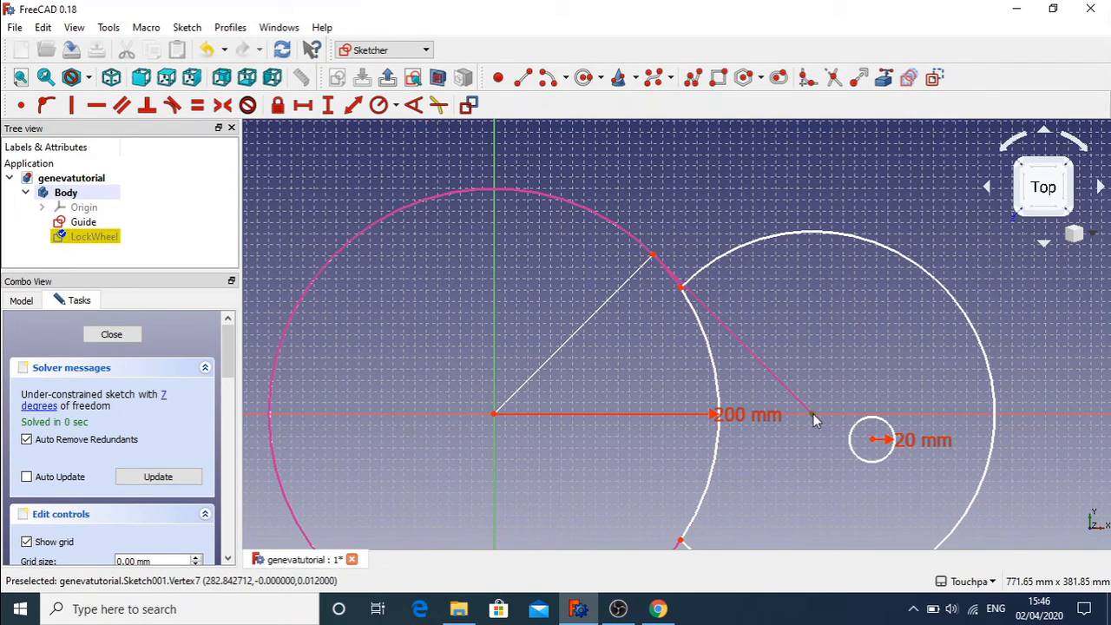
{"action": "left_click_drag", "start_coordinate": [814, 414], "coordinate": [815, 414]}
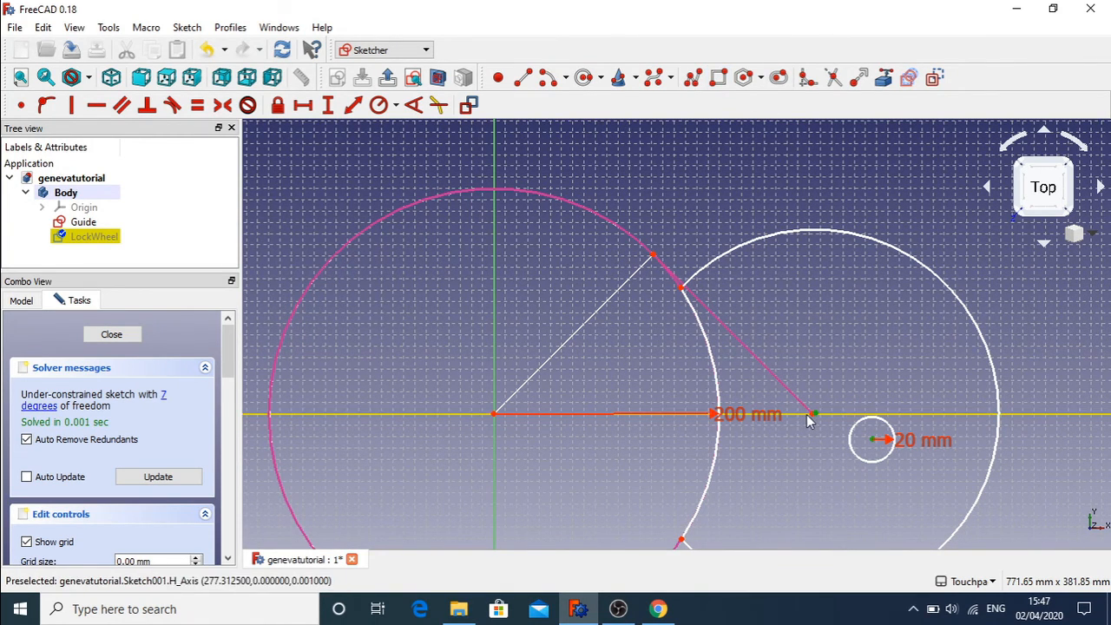
{"action": "left_click", "coordinate": [21, 105]}
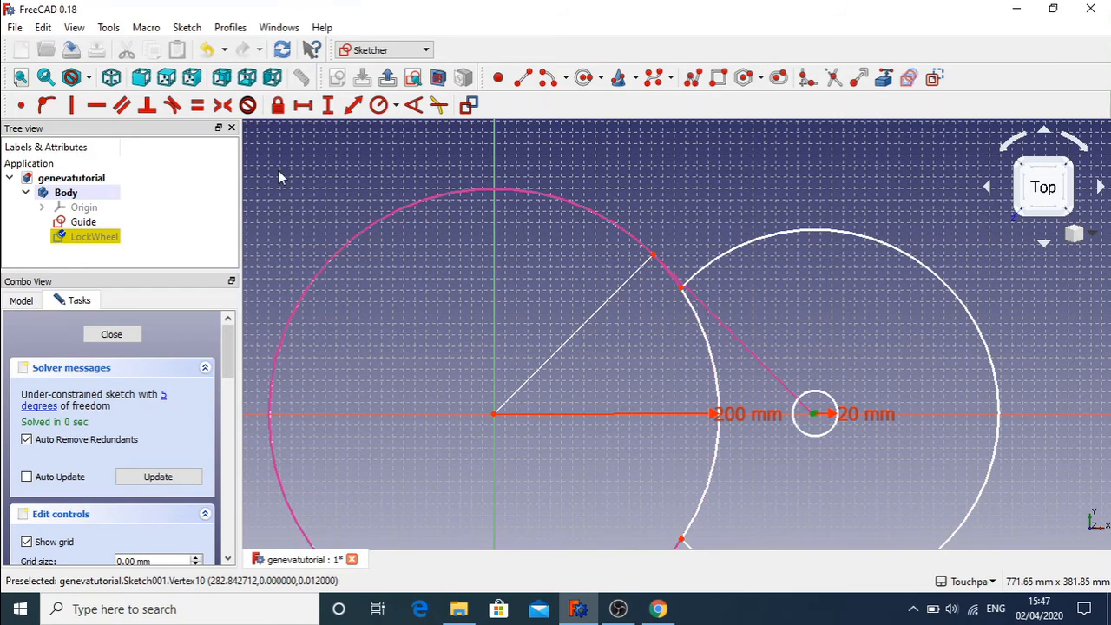
{"action": "left_click", "coordinate": [22, 105]}
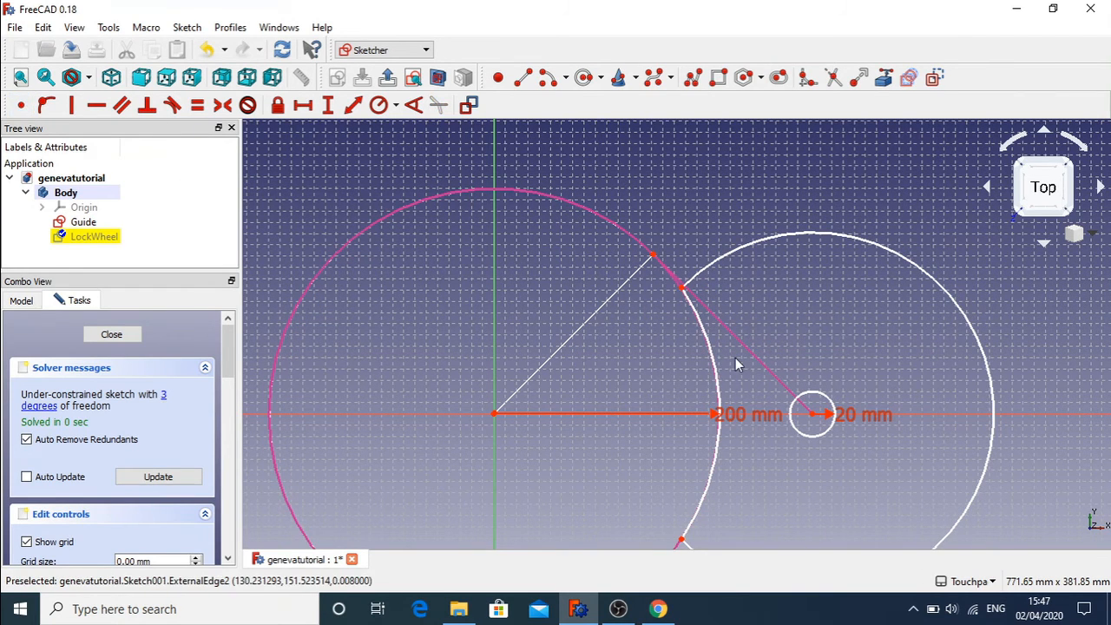
Constrain the distance between the dip's upper corner and the lock wheel centre to 161.09 mm
{"action": "left_click_drag", "start_coordinate": [685, 291], "coordinate": [694, 319]}
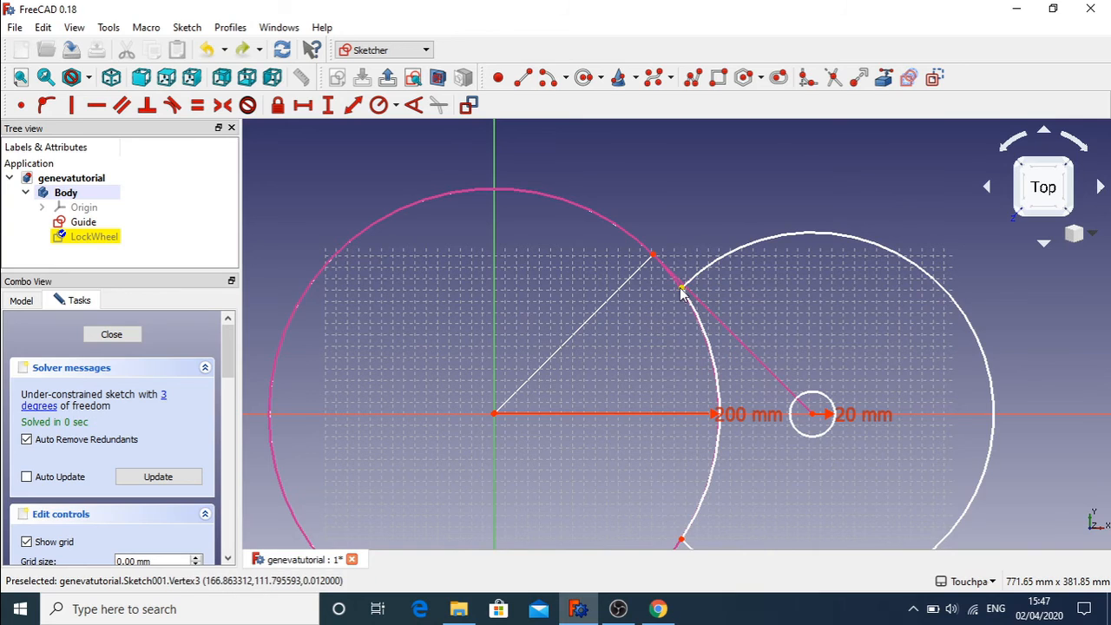
{"action": "left_click", "coordinate": [682, 289]}
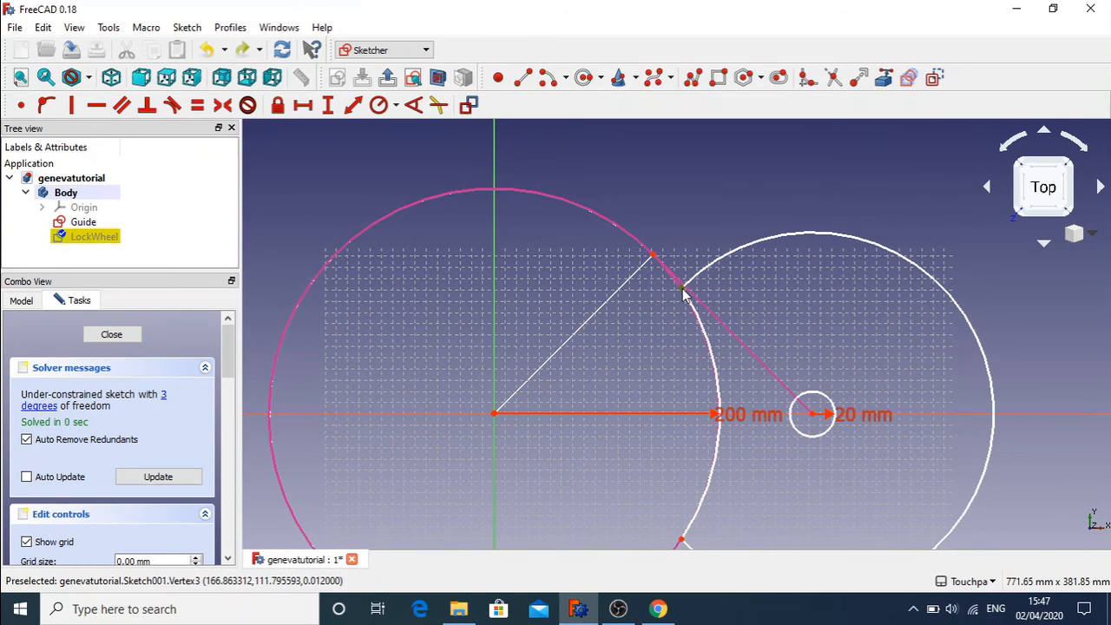
{"action": "left_click", "coordinate": [814, 416]}
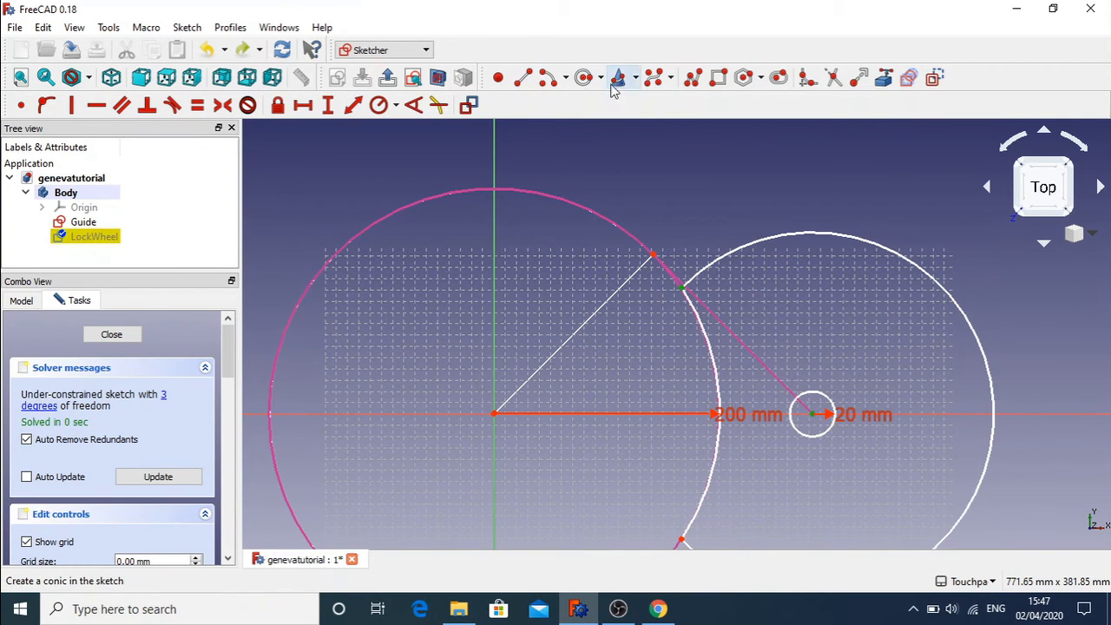
{"action": "left_click", "coordinate": [354, 106]}
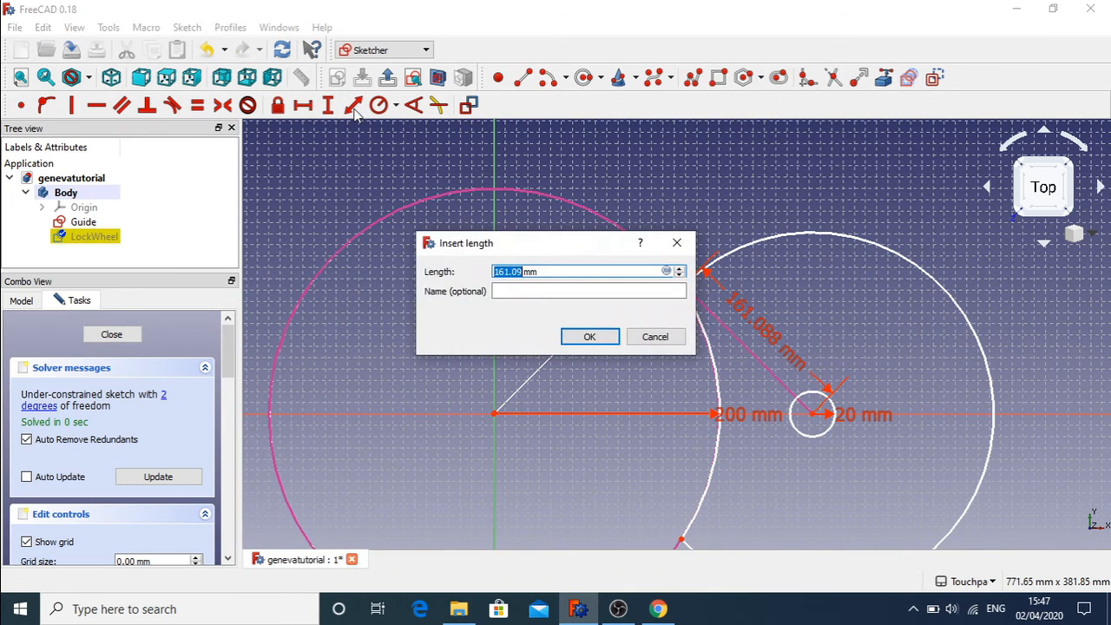
{"action": "left_click", "coordinate": [585, 337]}
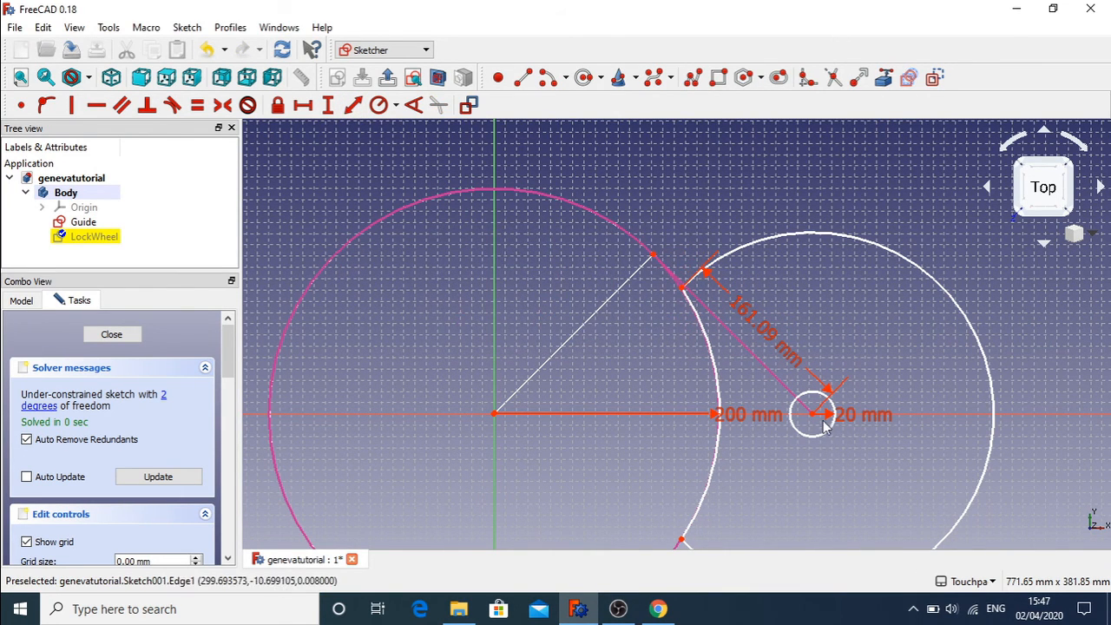
Try to constrain the distance between the dip's lower corner and the lock wheel centre to 161.09 mm
{"action": "left_click", "coordinate": [683, 540]}
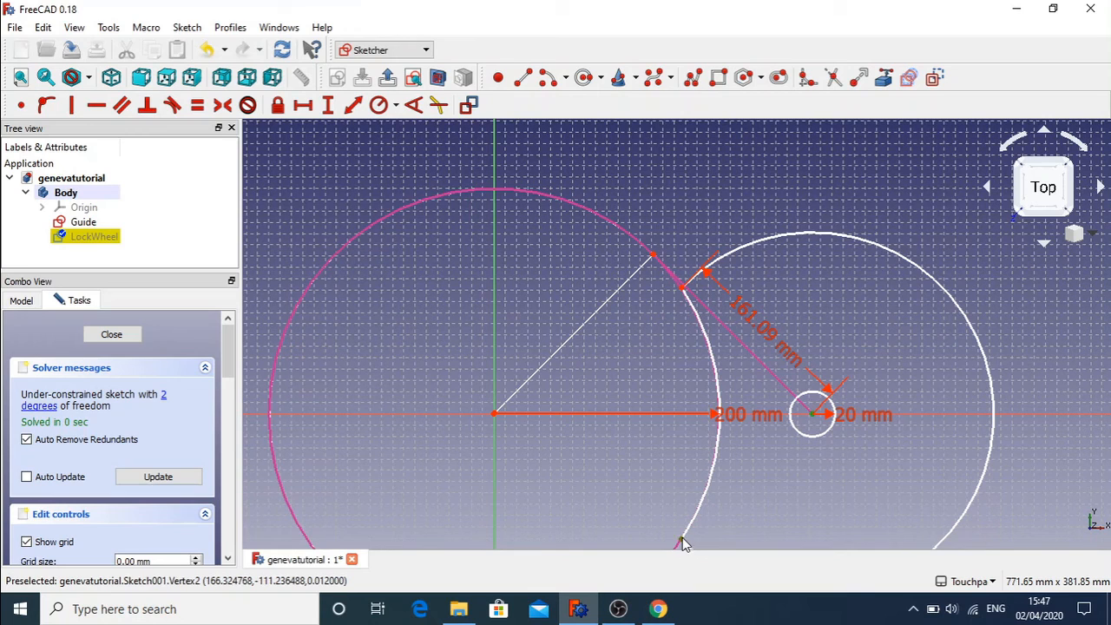
{"action": "left_click", "coordinate": [353, 106]}
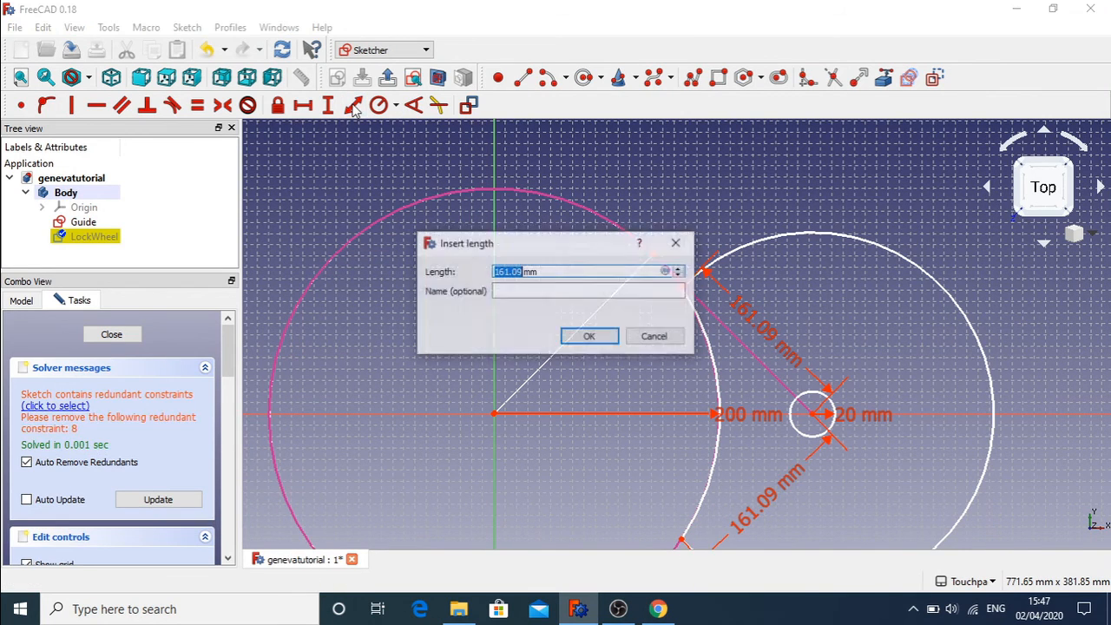
{"action": "left_click", "coordinate": [585, 342]}
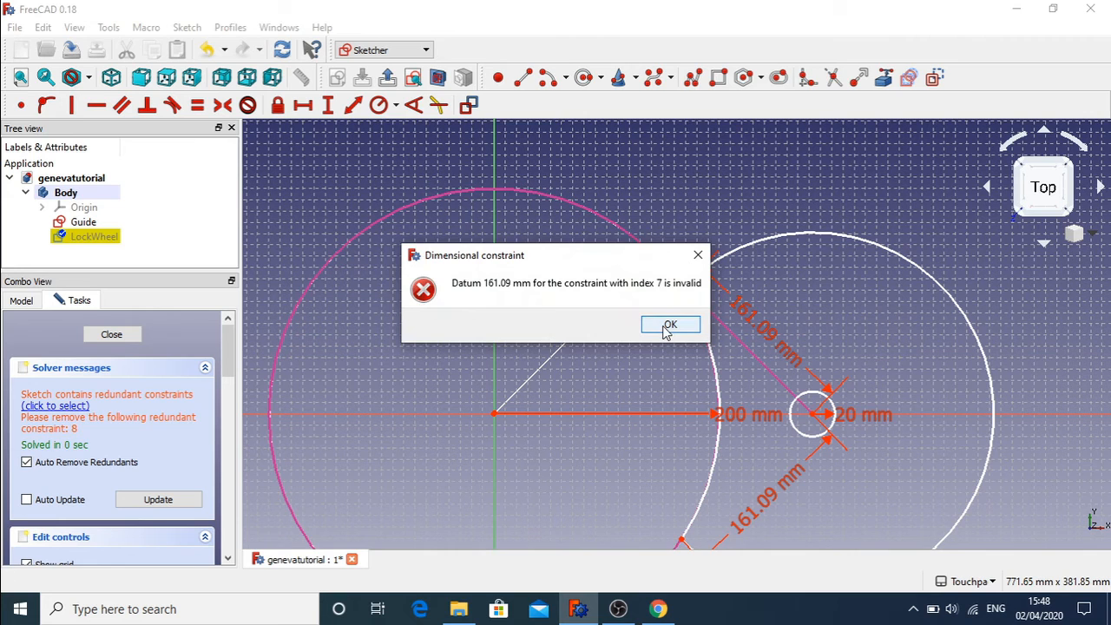
{"action": "left_click", "coordinate": [669, 326]}
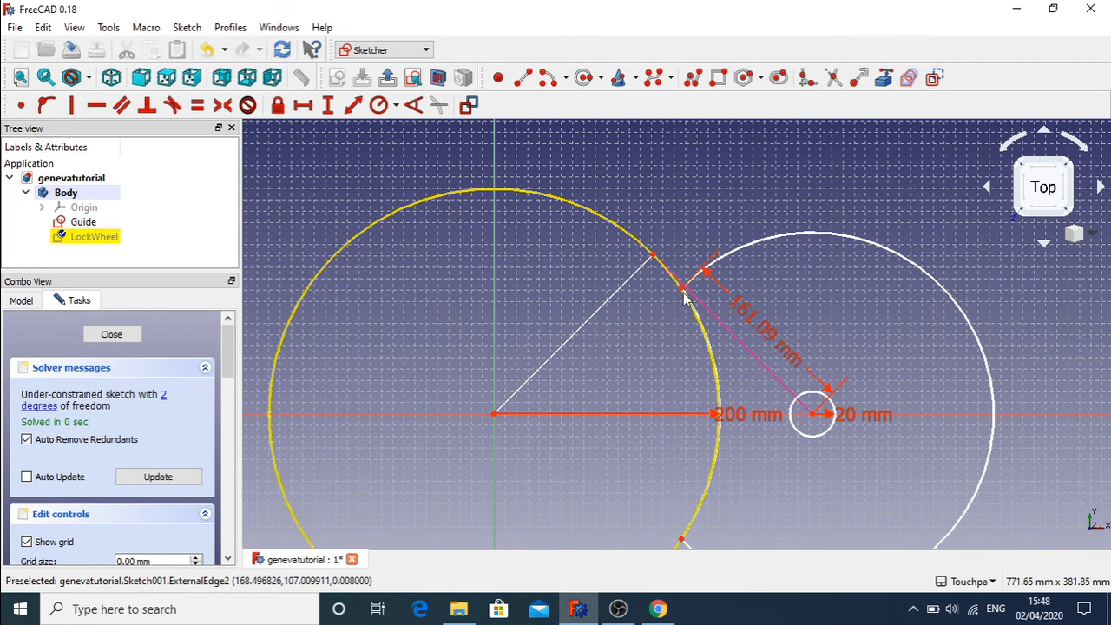
{"action": "mouse_move", "coordinate": [686, 291]}
{"action": "left_mouse_down"}
{"action": "mouse_move", "coordinate": [776, 241]}
{"action": "mouse_move", "coordinate": [716, 275]}
{"action": "left_mouse_up"}
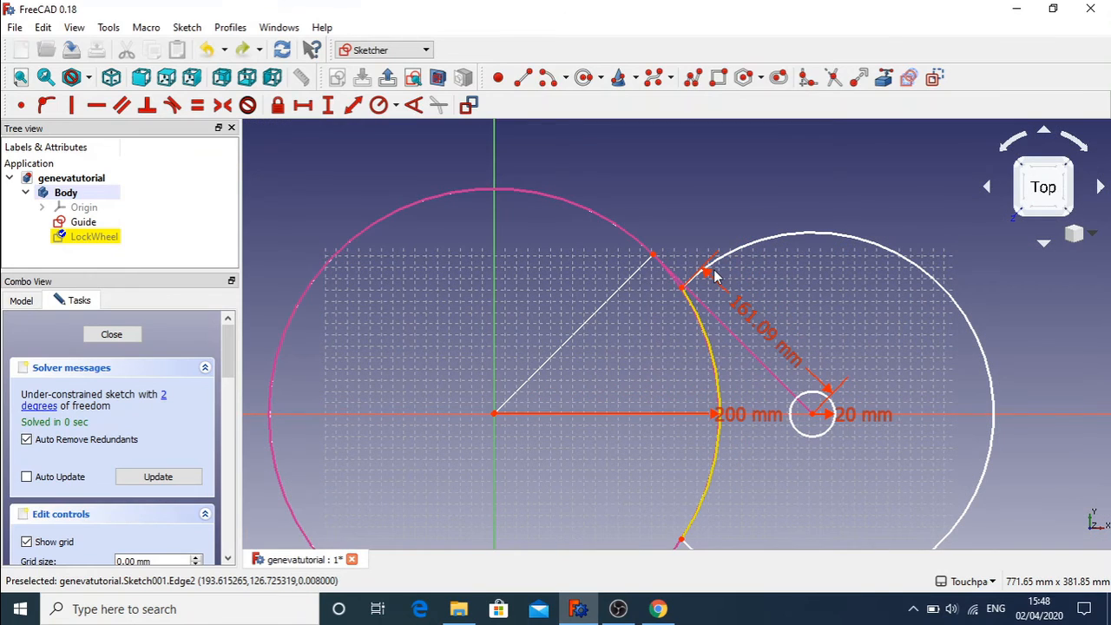
Constrain the distance between the origin and the lock wheel centre to 282.27 mm, and shift the dip's upper corner slightly
{"action": "left_click", "coordinate": [494, 415]}
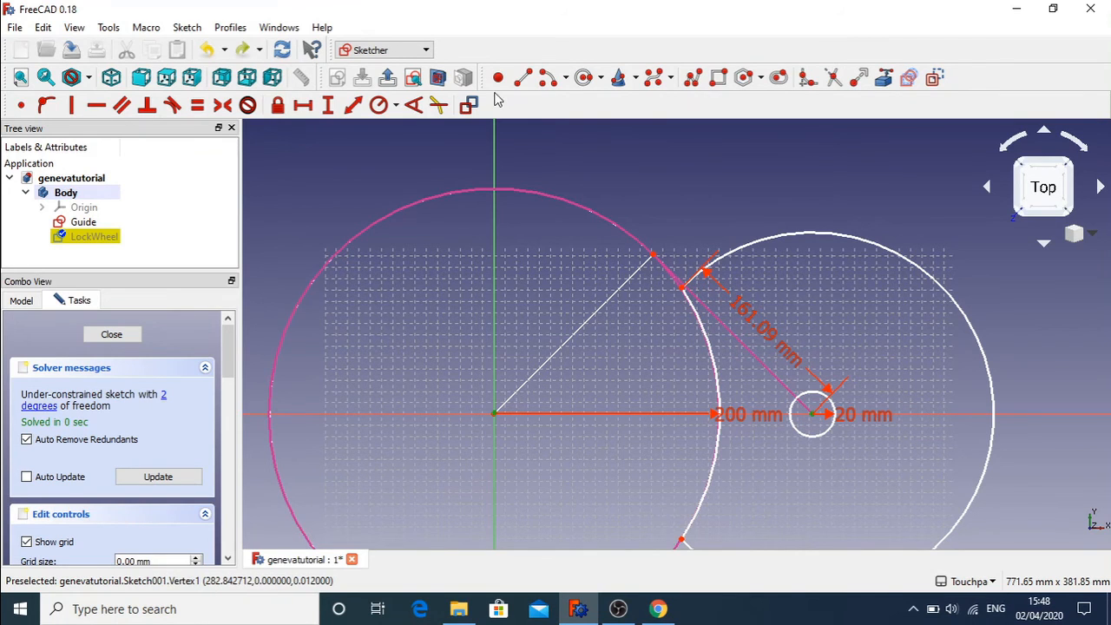
{"action": "left_click", "coordinate": [354, 105]}
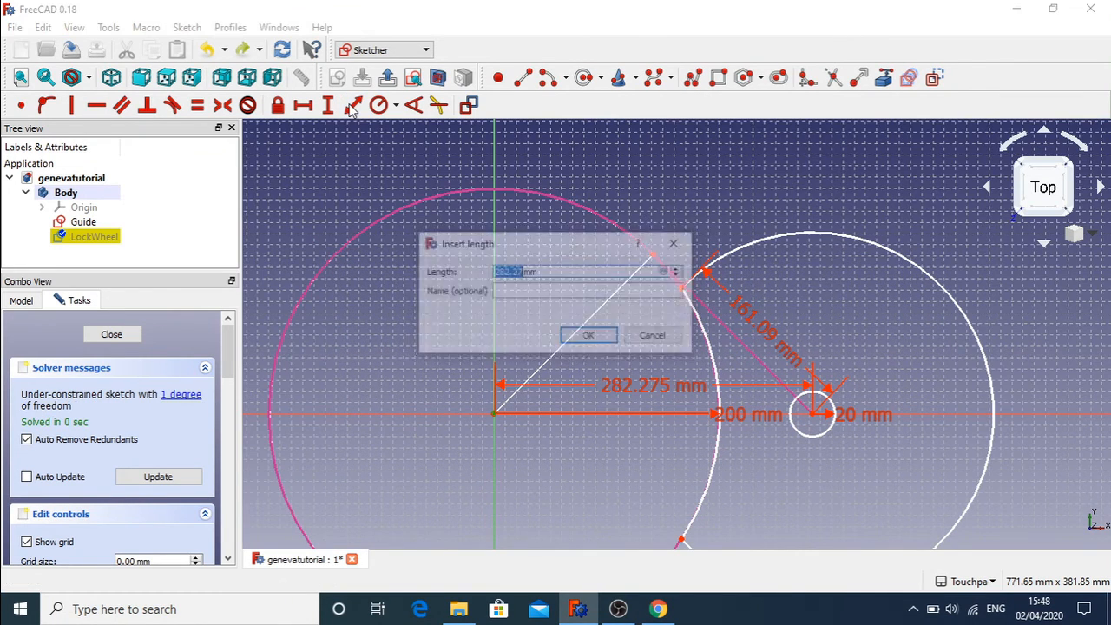
{"action": "left_click", "coordinate": [588, 343]}
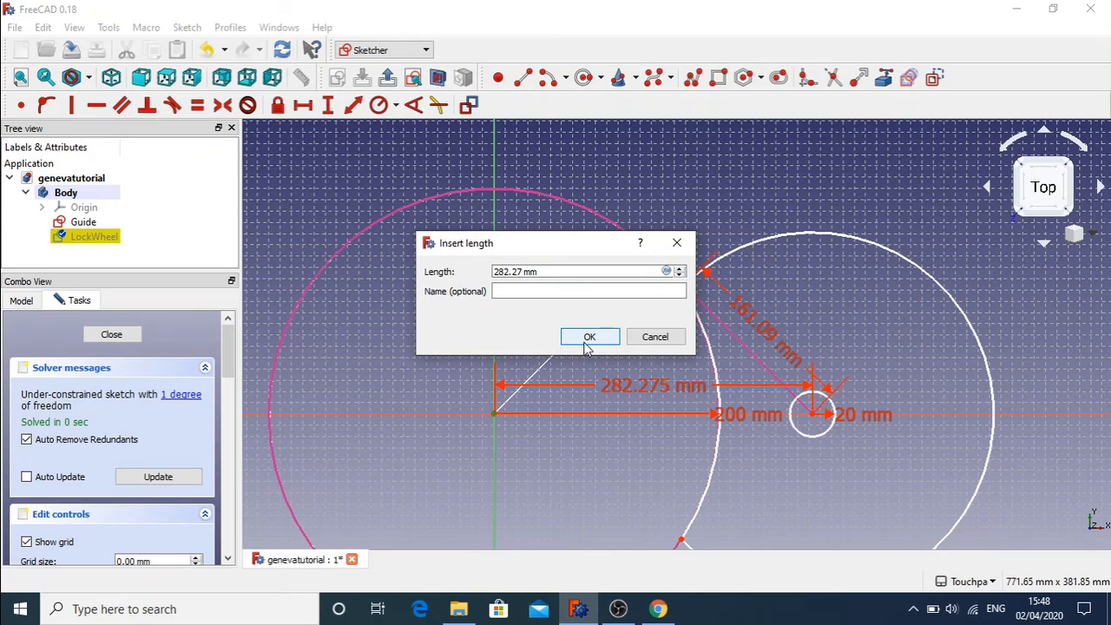
{"action": "mouse_move", "coordinate": [685, 290]}
{"action": "left_mouse_down"}
{"action": "mouse_move", "coordinate": [745, 276]}
{"action": "mouse_move", "coordinate": [756, 240]}
{"action": "mouse_move", "coordinate": [843, 236]}
{"action": "mouse_move", "coordinate": [622, 392]}
{"action": "mouse_move", "coordinate": [744, 252]}
{"action": "mouse_move", "coordinate": [938, 304]}
{"action": "mouse_move", "coordinate": [665, 318]}
{"action": "mouse_move", "coordinate": [635, 340]}
{"action": "mouse_move", "coordinate": [878, 322]}
{"action": "mouse_move", "coordinate": [911, 251]}
{"action": "mouse_move", "coordinate": [608, 369]}
{"action": "mouse_move", "coordinate": [695, 298]}
{"action": "mouse_move", "coordinate": [908, 303]}
{"action": "mouse_move", "coordinate": [744, 251]}
{"action": "mouse_move", "coordinate": [639, 351]}
{"action": "mouse_move", "coordinate": [862, 261]}
{"action": "mouse_move", "coordinate": [657, 364]}
{"action": "mouse_move", "coordinate": [656, 324]}
{"action": "mouse_move", "coordinate": [808, 252]}
{"action": "mouse_move", "coordinate": [665, 303]}
{"action": "mouse_move", "coordinate": [683, 304]}
{"action": "left_mouse_up"}
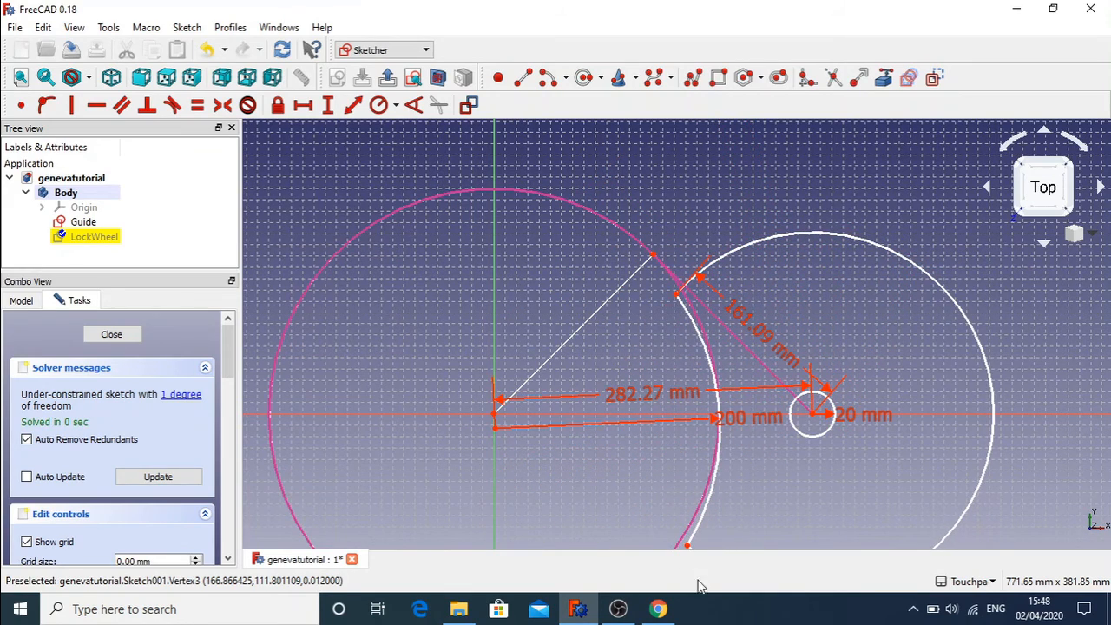
Switch to Chrome and check the Instructables guide on offsetting the lock wheel's dip from the Geneva wheel, and return to FreeCAD
{"action": "left_click", "coordinate": [658, 609]}
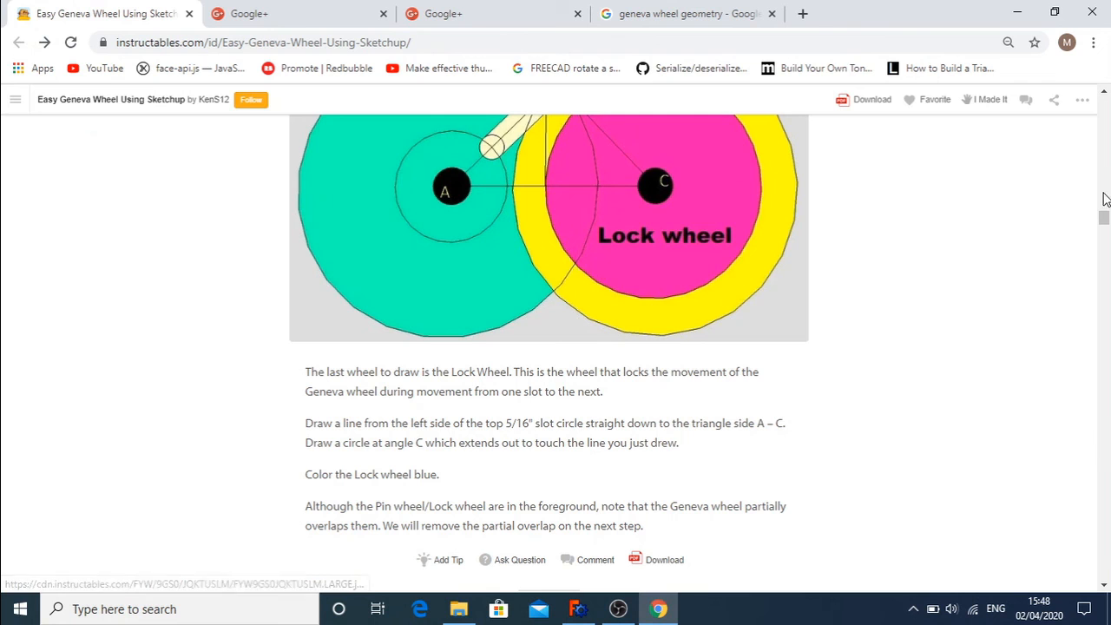
{"action": "scroll", "coordinate": [1104, 221], "scroll_direction": "up", "scroll_amount": 2}
{"action": "mouse_move", "coordinate": [1103, 221]}
{"action": "left_mouse_down"}
{"action": "mouse_move", "coordinate": [1106, 259]}
{"action": "mouse_move", "coordinate": [1106, 226]}
{"action": "mouse_move", "coordinate": [1103, 239]}
{"action": "left_mouse_up"}
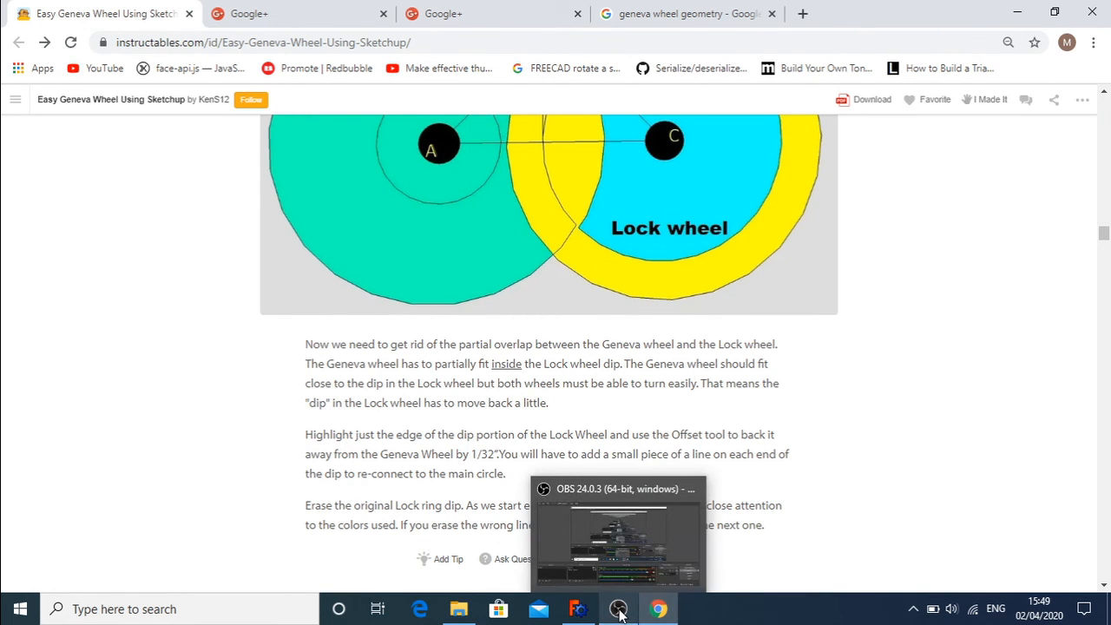
{"action": "left_click", "coordinate": [667, 614]}
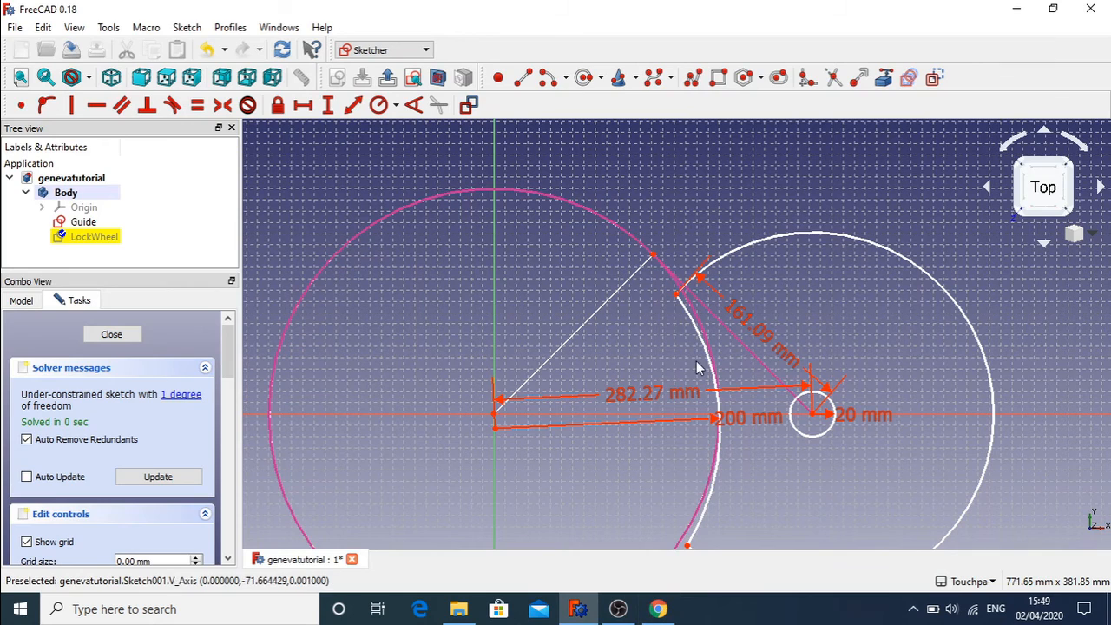
Nudge the dip's upper corner and set the dip arc's radius to 206 mm
{"action": "left_click_drag", "start_coordinate": [677, 299], "coordinate": [682, 298]}
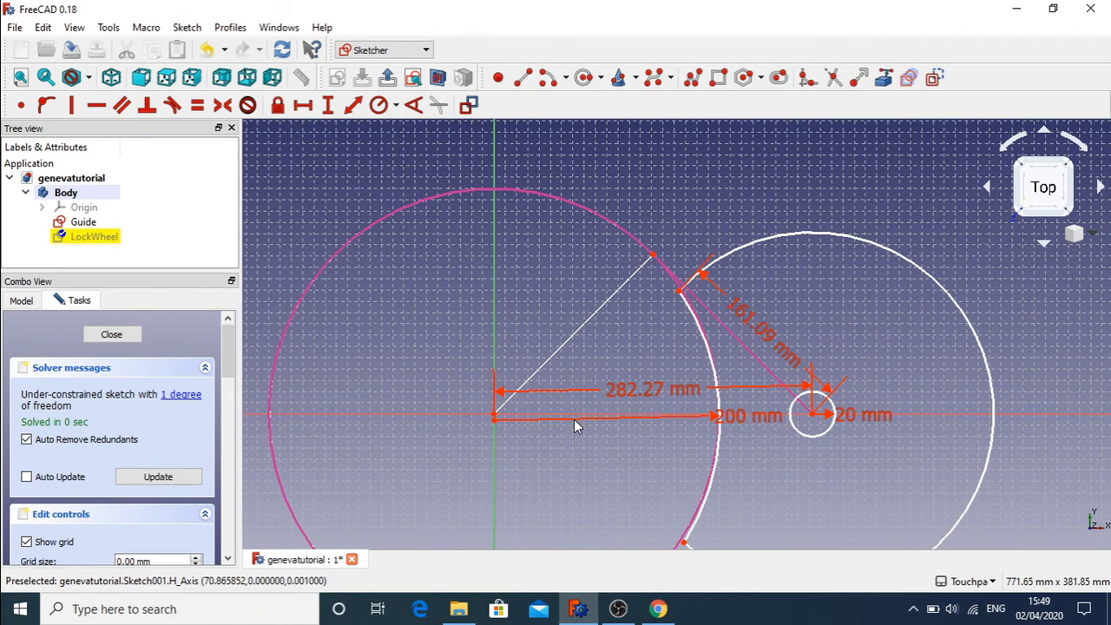
{"action": "double_click", "coordinate": [744, 416]}
{"action": "right_click", "coordinate": [697, 432]}
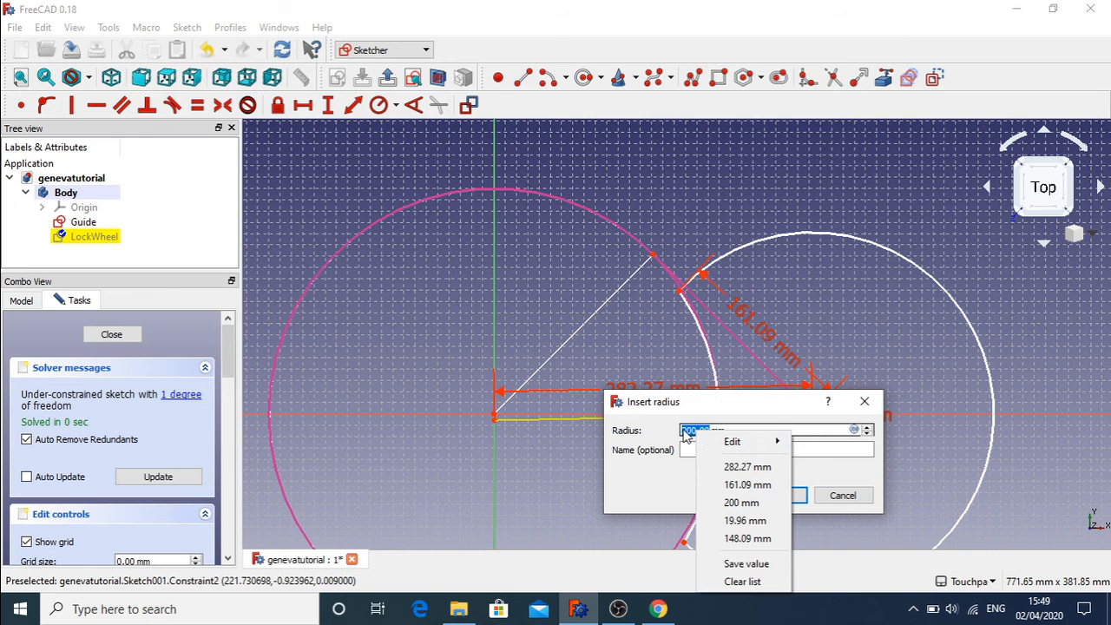
{"action": "left_click", "coordinate": [692, 430]}
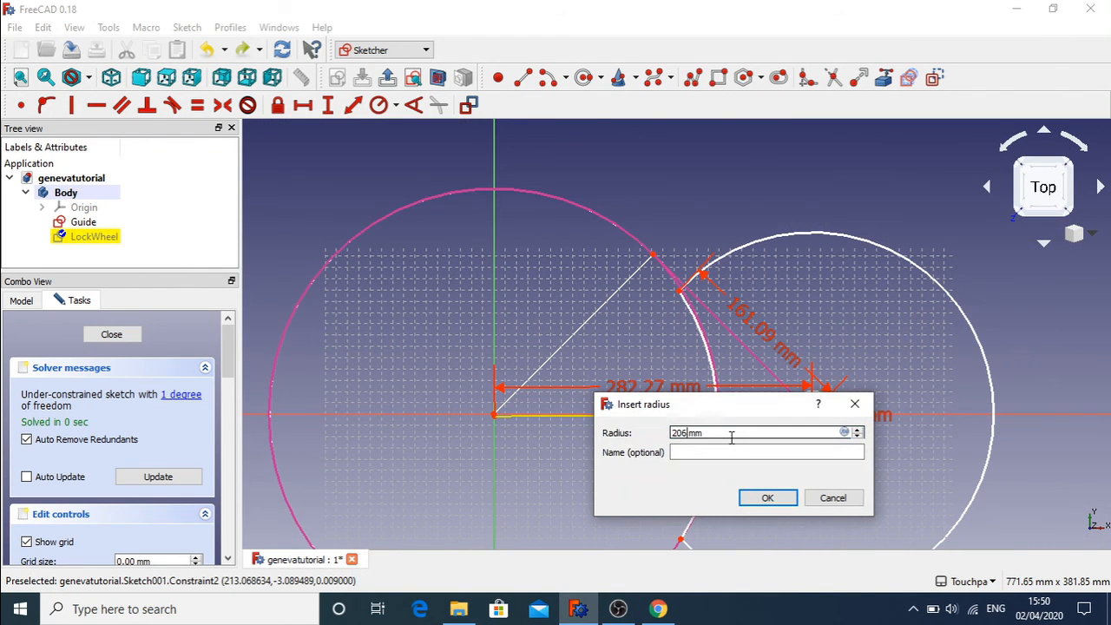
{"action": "type", "text": "6"}
{"action": "key", "text": "Return"}
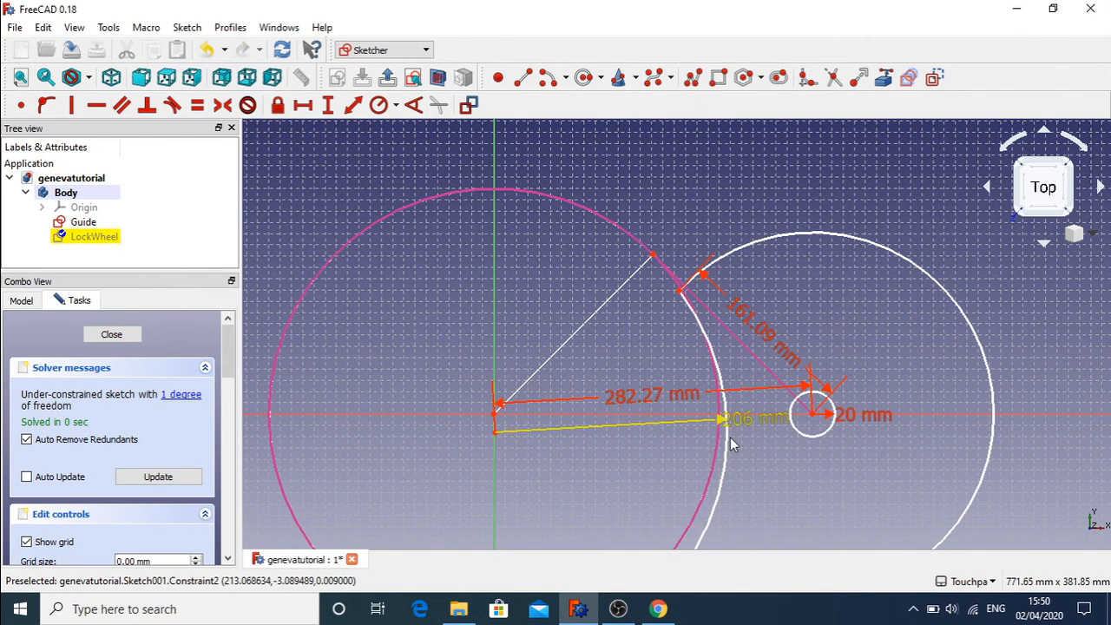
Move the dip arc's centre back onto the origin and set the arc's radius to 204 mm
{"action": "left_click_drag", "start_coordinate": [496, 435], "coordinate": [496, 415]}
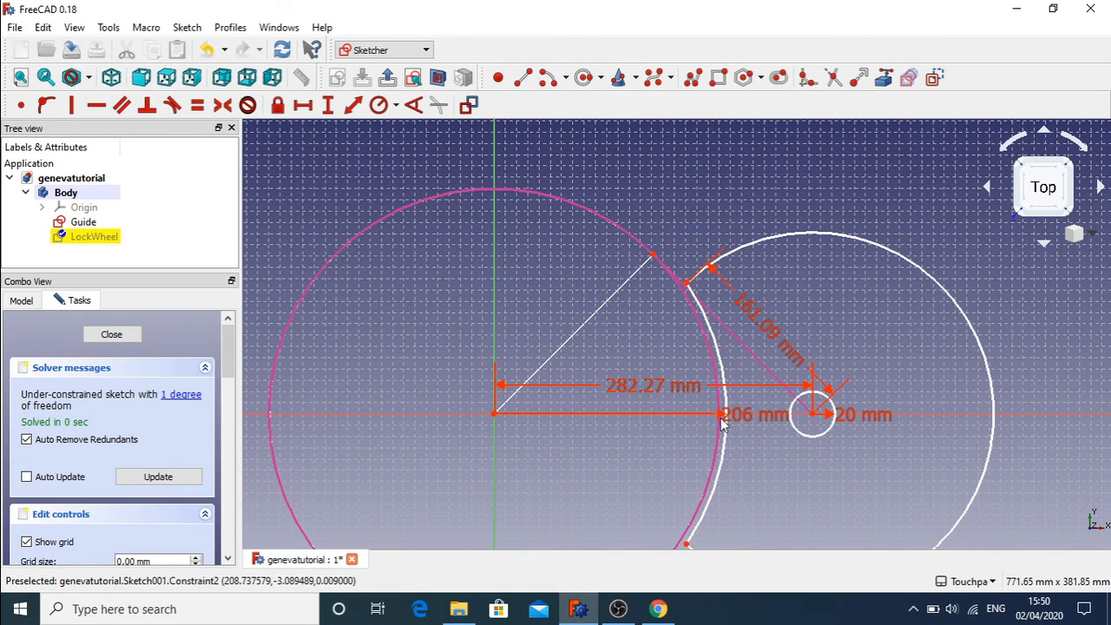
{"action": "double_click", "coordinate": [734, 419]}
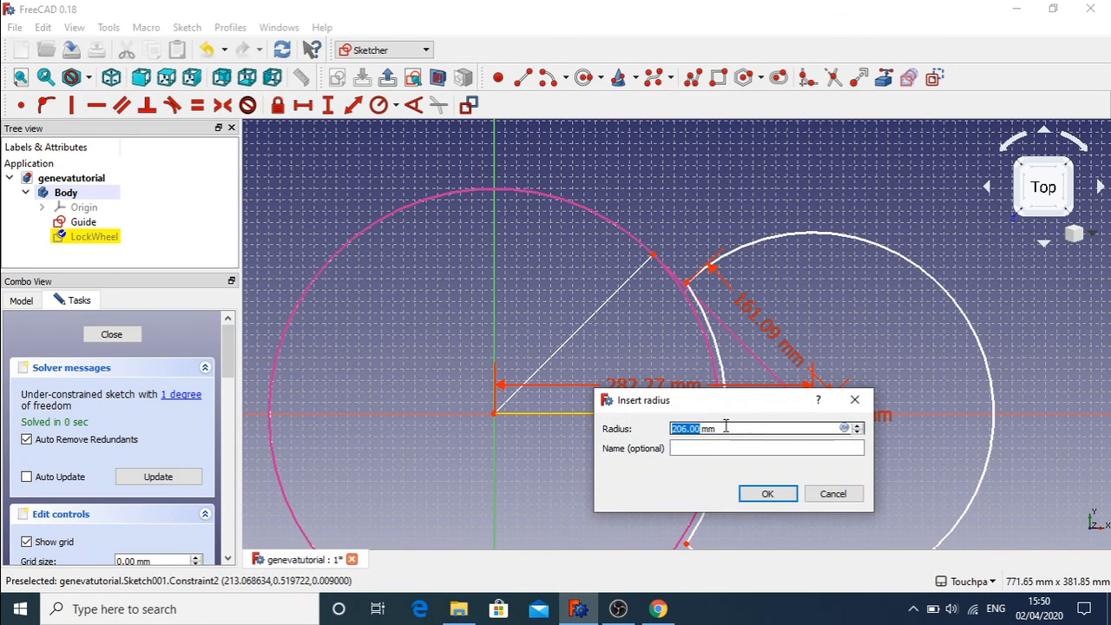
{"action": "left_click", "coordinate": [806, 446]}
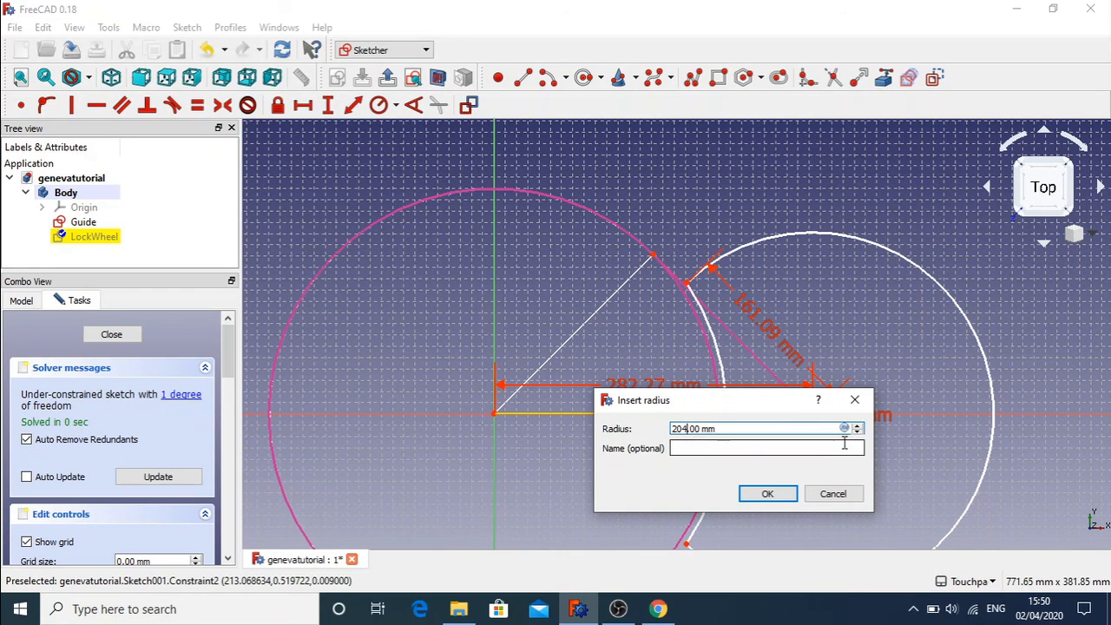
{"action": "key", "text": "Return"}
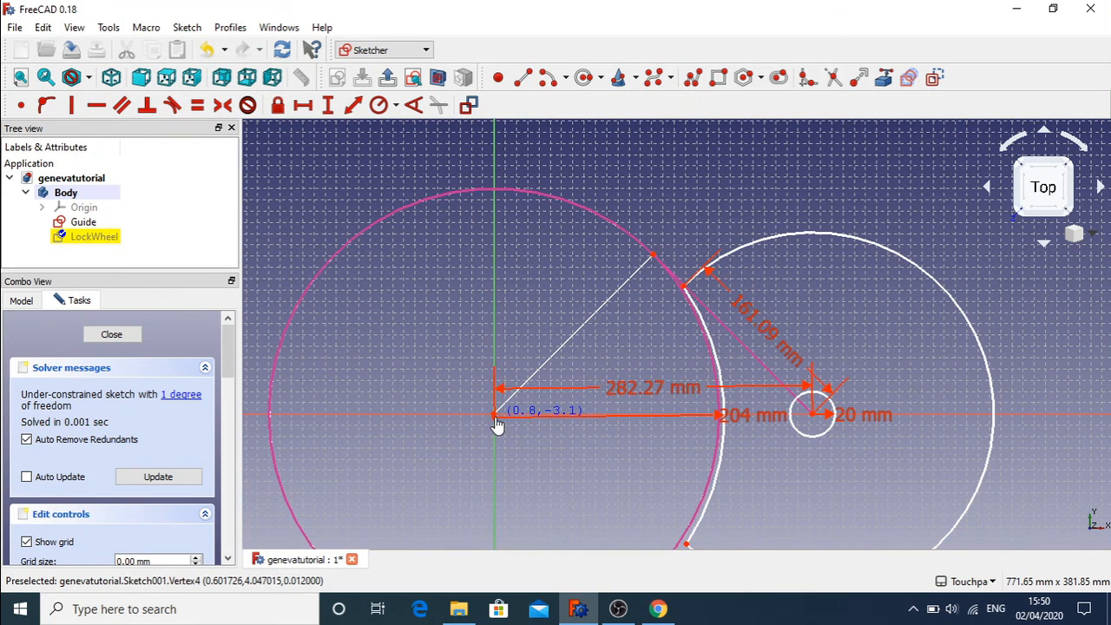
{"action": "left_click", "coordinate": [712, 463]}
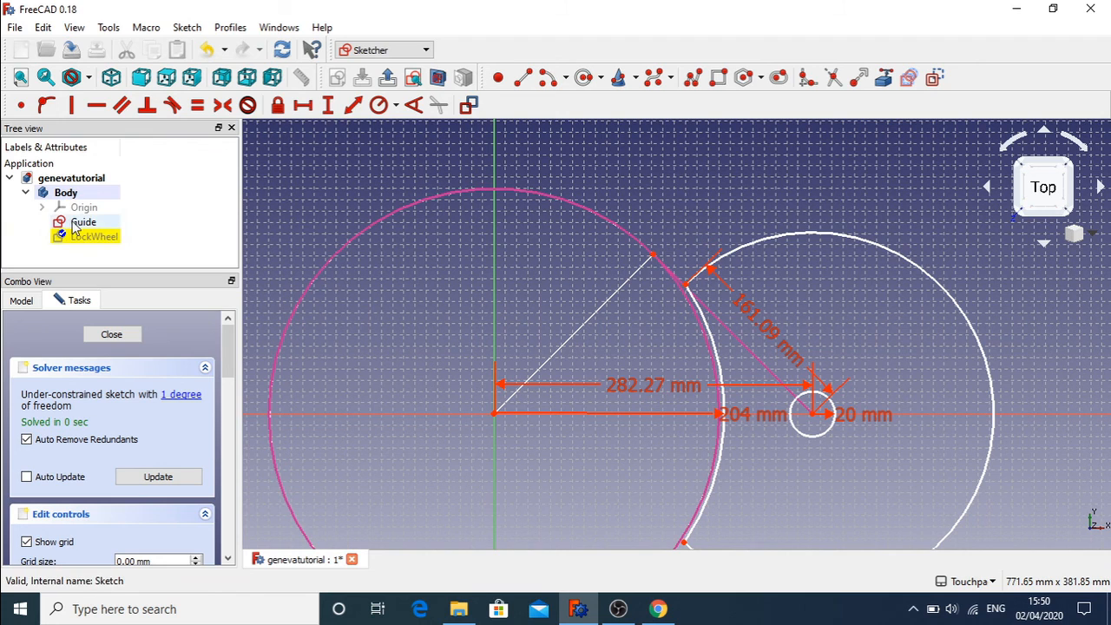
Leave the LockWheel sketch and delete the 200 mm radius circle from the Guide sketch
{"action": "left_click", "coordinate": [111, 336]}
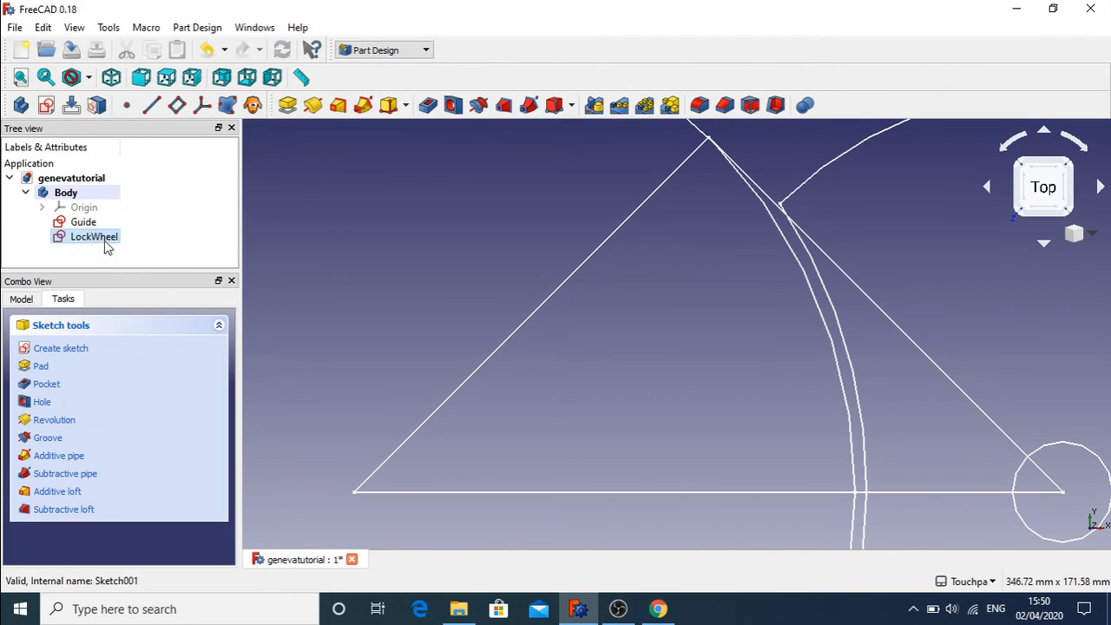
{"action": "double_click", "coordinate": [78, 222]}
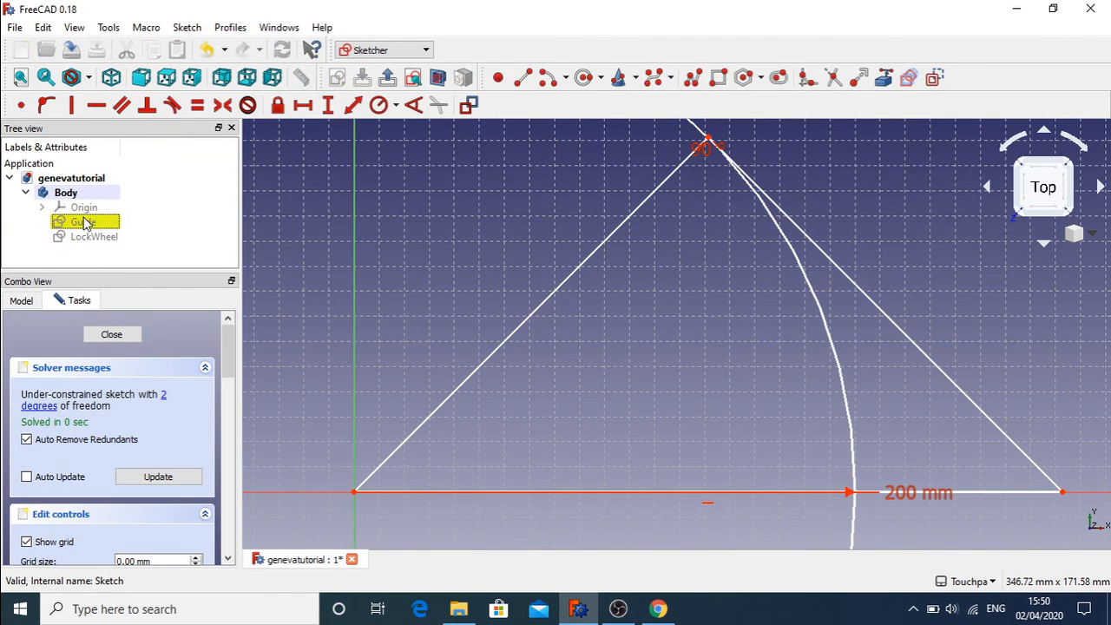
{"action": "left_click", "coordinate": [823, 324]}
{"action": "key", "text": "Delete"}
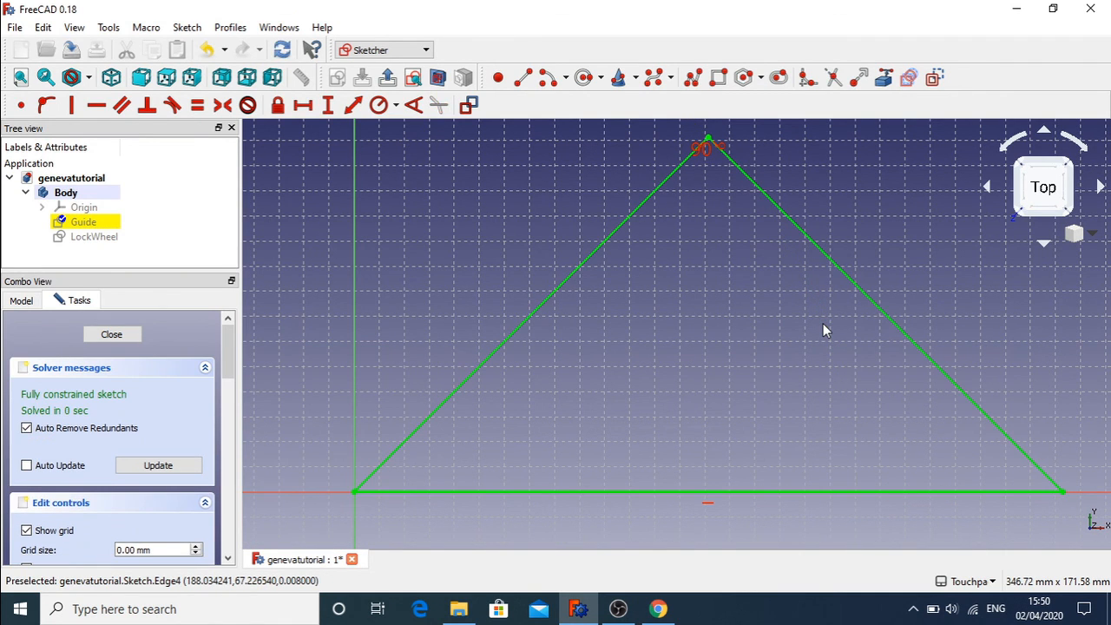
Reopen the LockWheel sketch for editing and save the genevatutorial document
{"action": "double_click", "coordinate": [112, 238]}
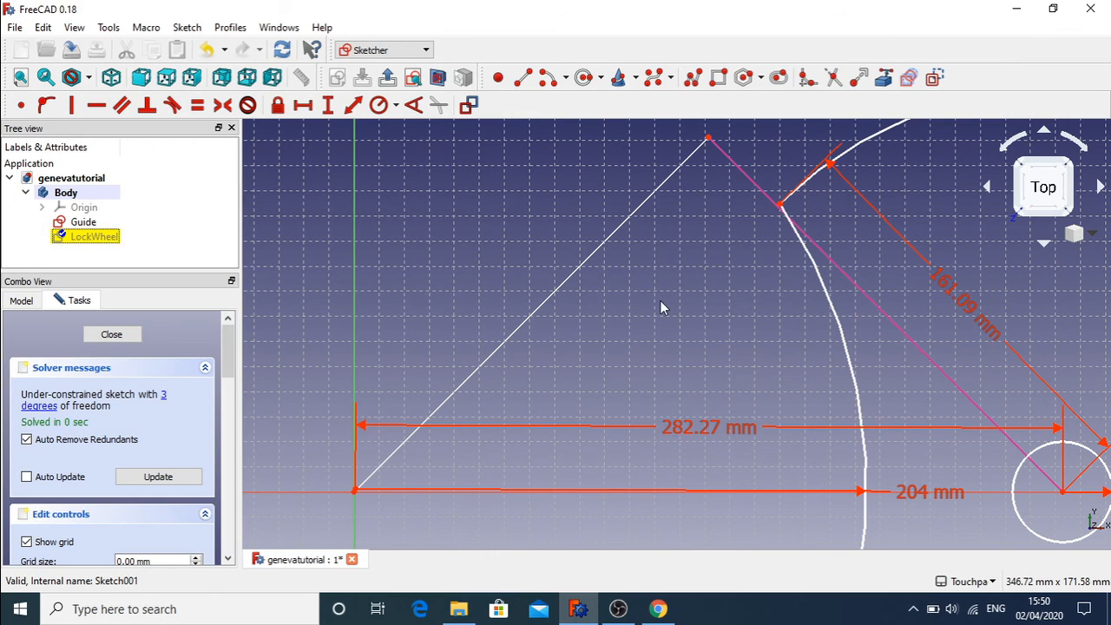
{"action": "scroll", "coordinate": [637, 310], "scroll_direction": "down", "scroll_amount": 10}
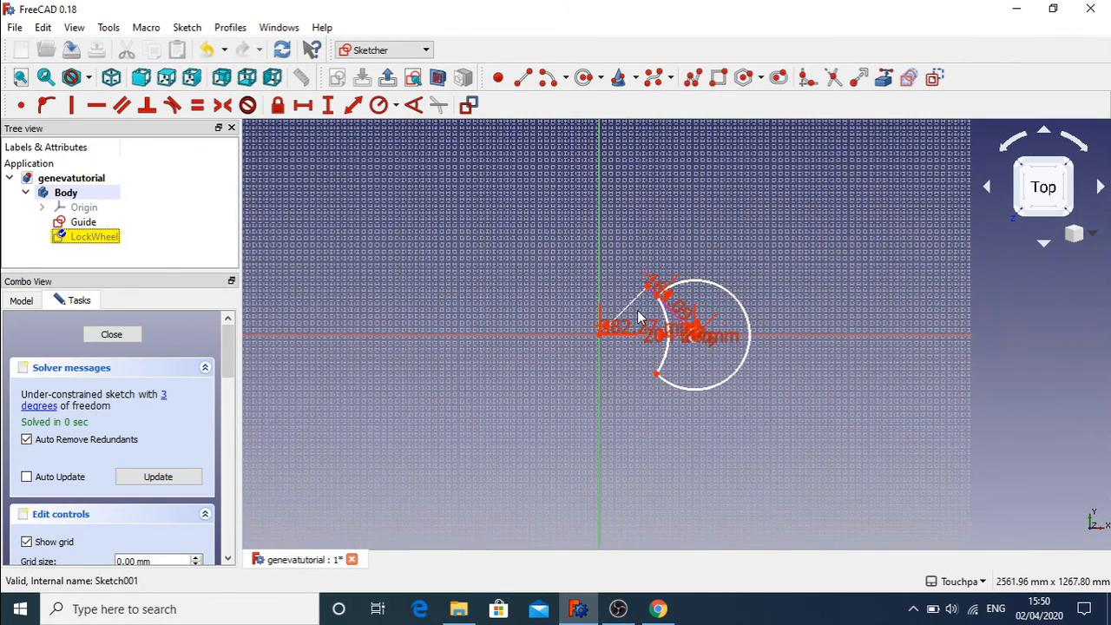
{"action": "scroll", "coordinate": [638, 317], "scroll_direction": "up", "scroll_amount": 2}
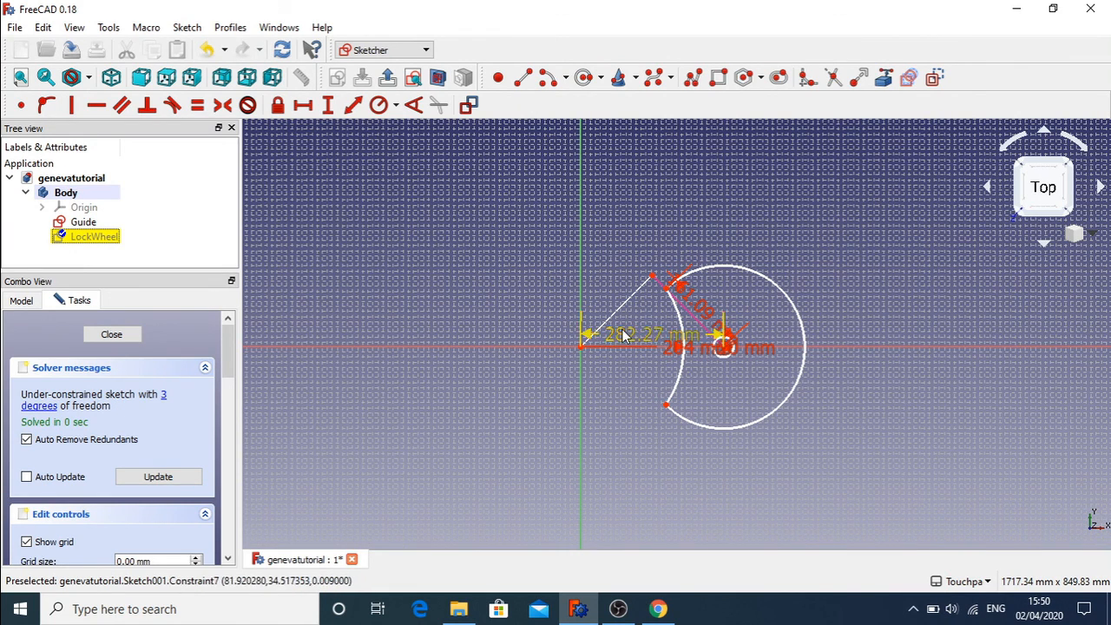
{"action": "left_click", "coordinate": [14, 28]}
{"action": "left_click", "coordinate": [39, 135]}
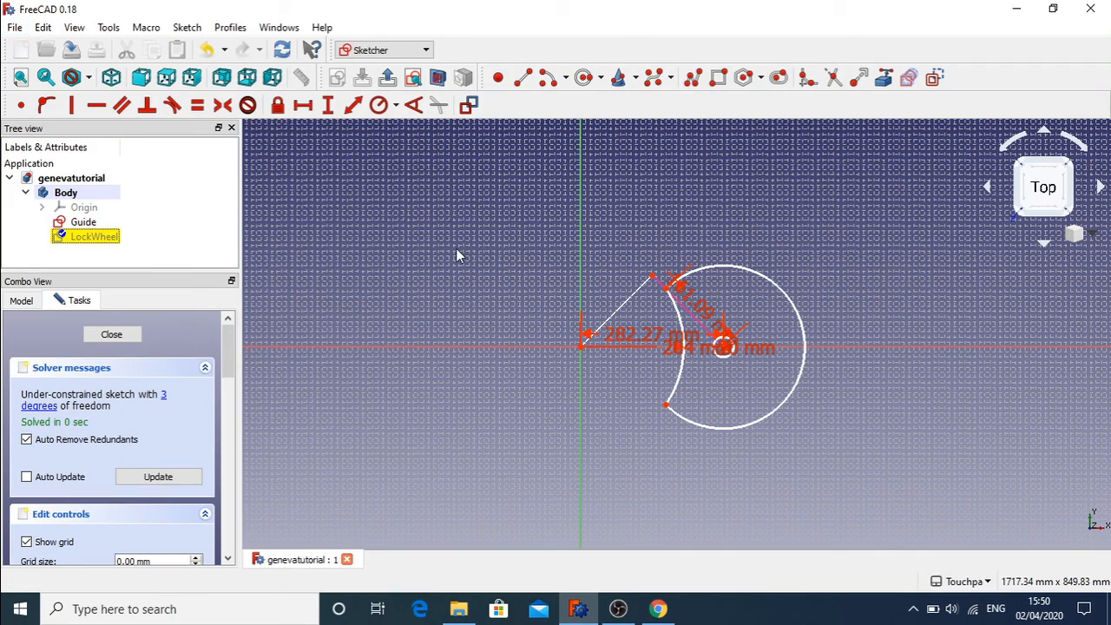